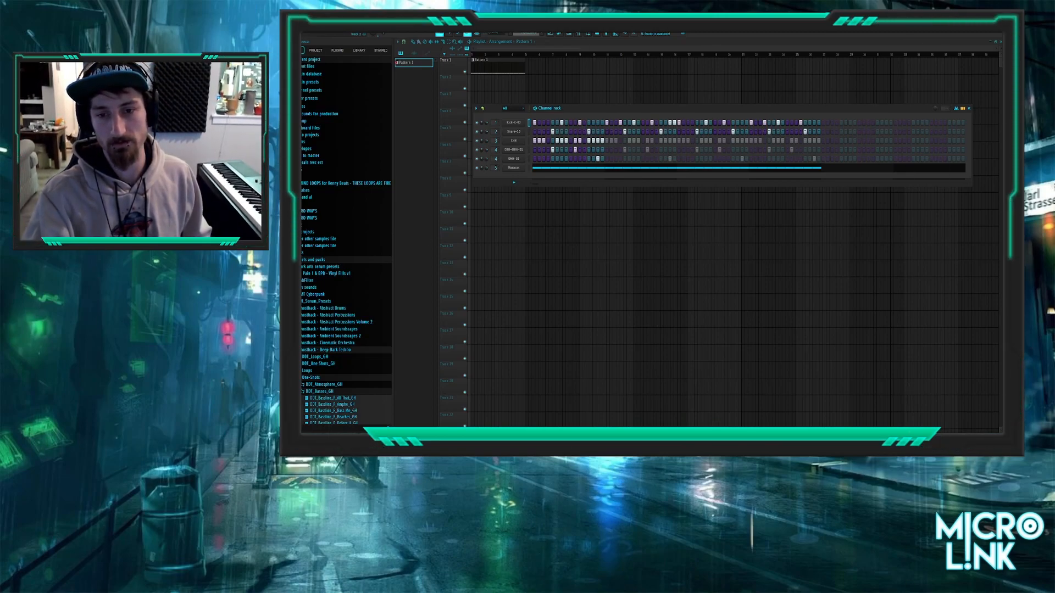
- Browse the sample library's vintage drum machine folders as far as the Roland TR models
drag(589, 106, 592, 99)
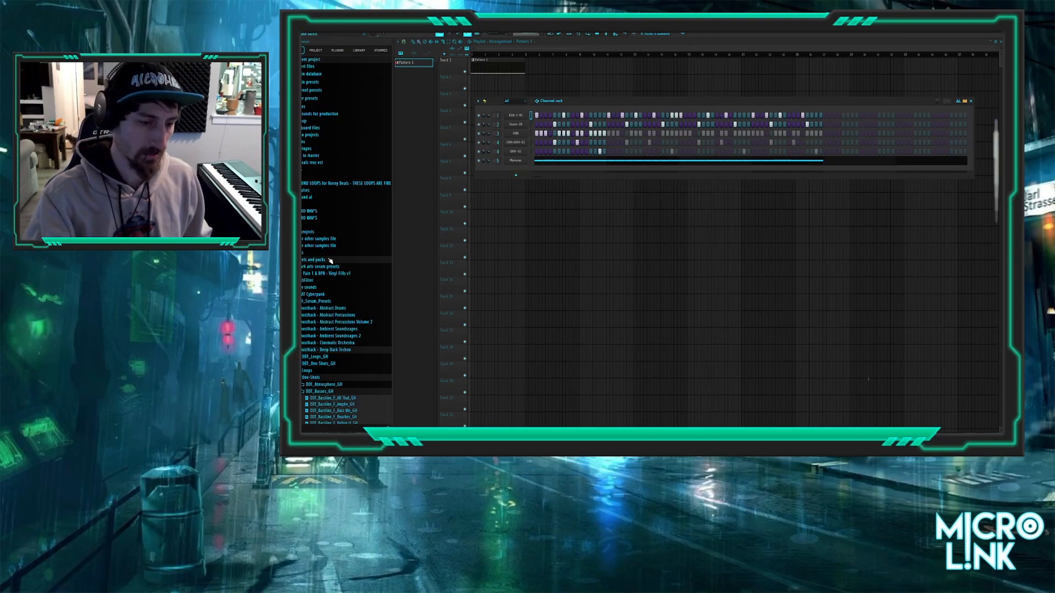
scroll(341, 259, down, 10)
scroll(340, 248, down, 10)
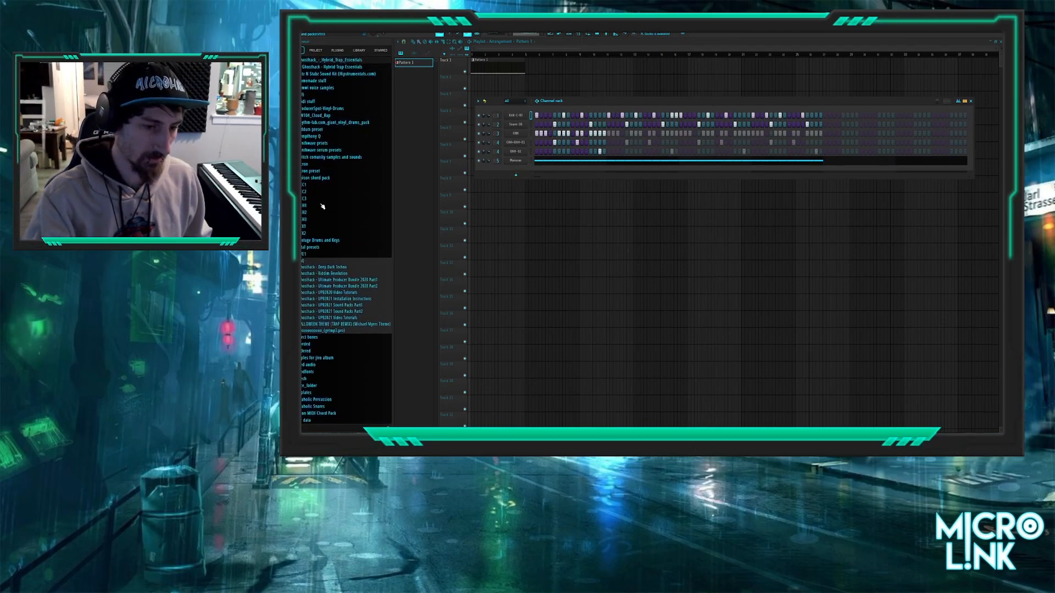
scroll(330, 297, up, 6)
scroll(330, 286, down, 6)
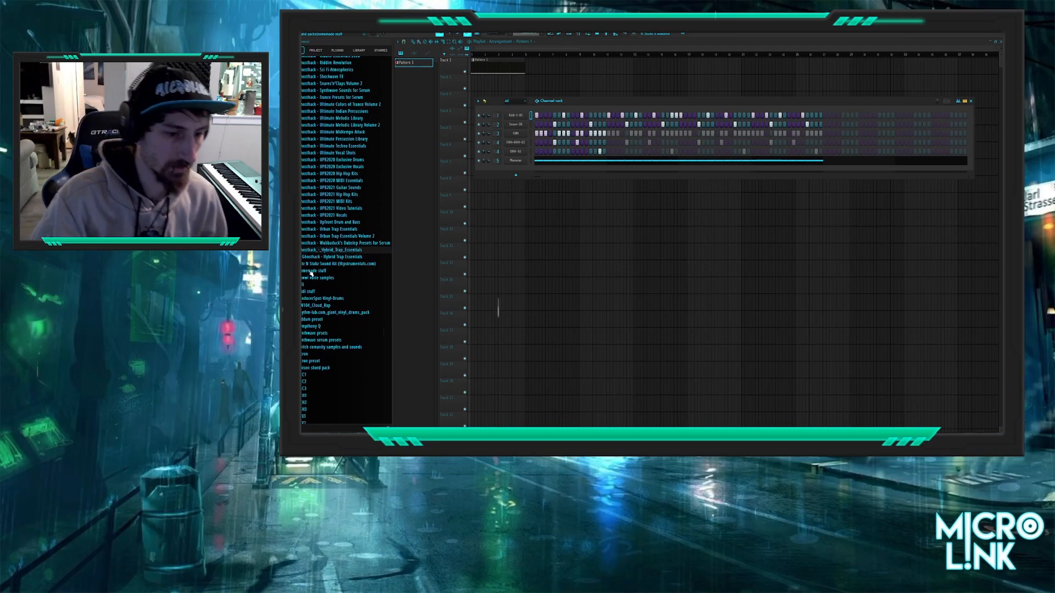
click(336, 241)
scroll(335, 236, down, 8)
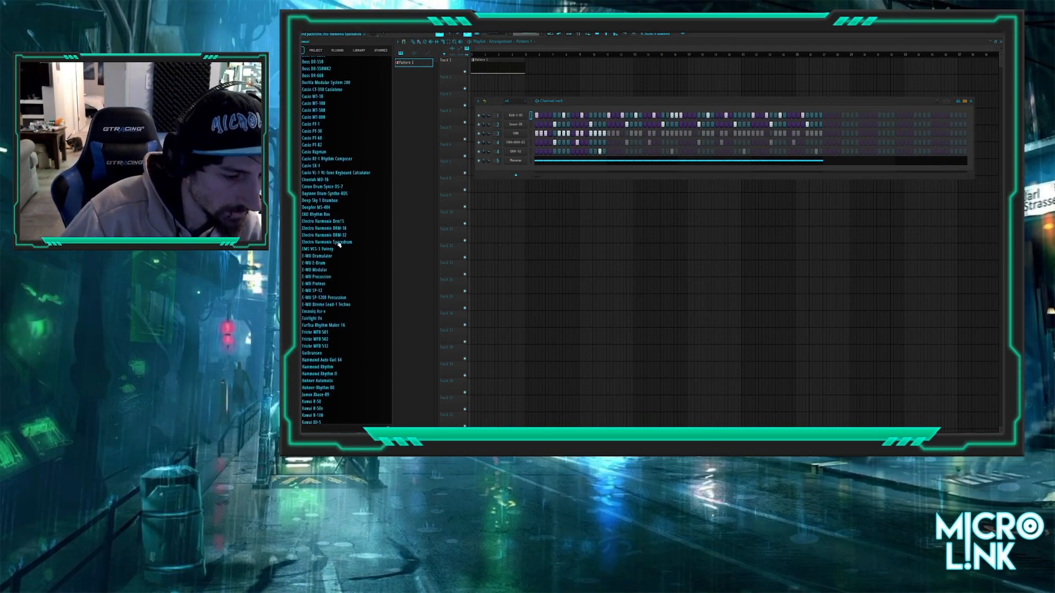
scroll(351, 220, down, 15)
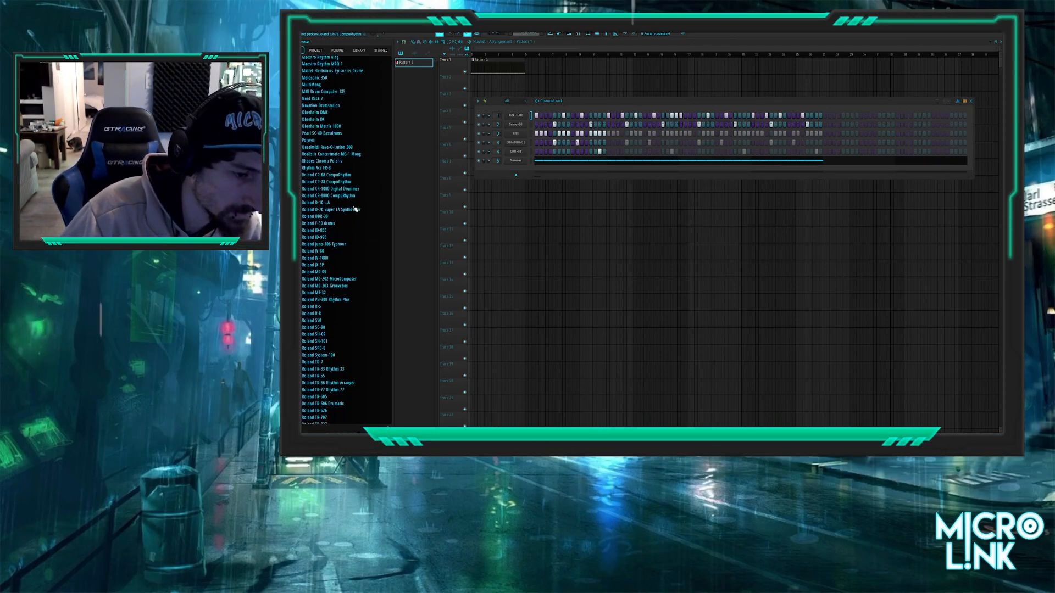
scroll(351, 230, down, 5)
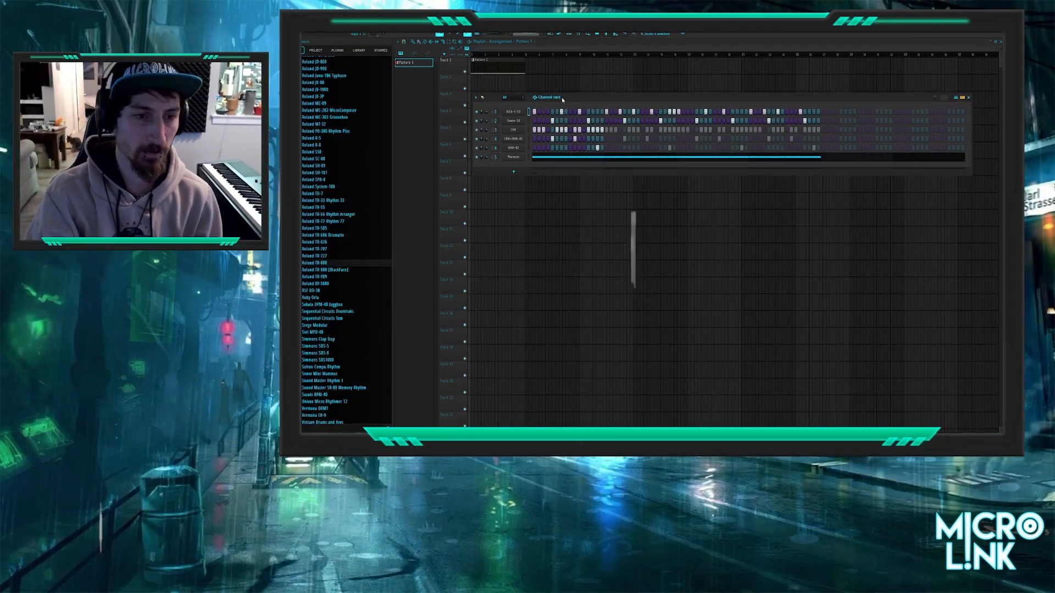
- Play the drum pattern and reposition the channel rack over the playlist's upper tracks
key(space)
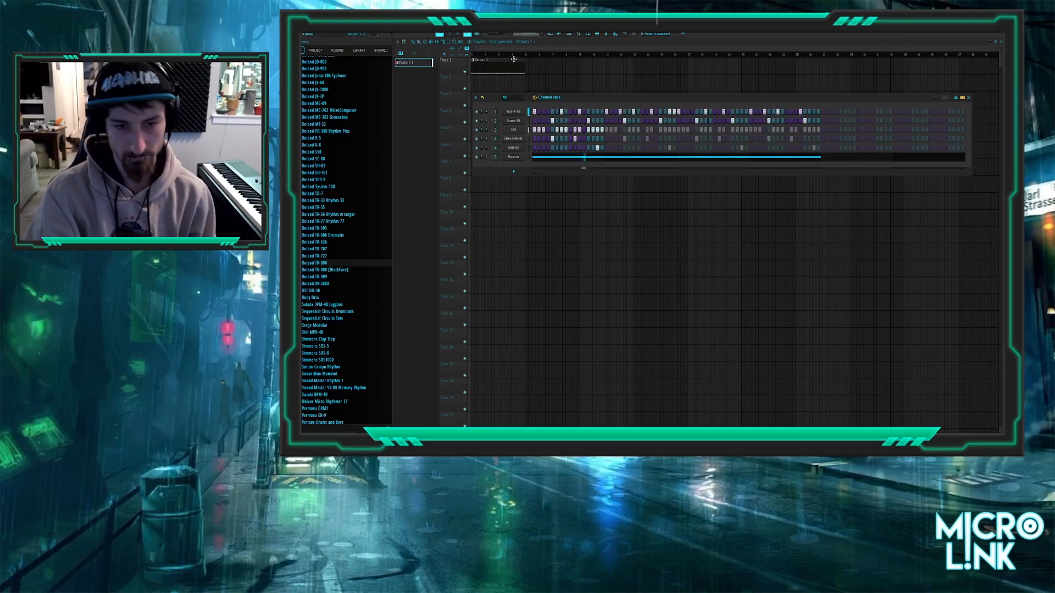
key(F6)
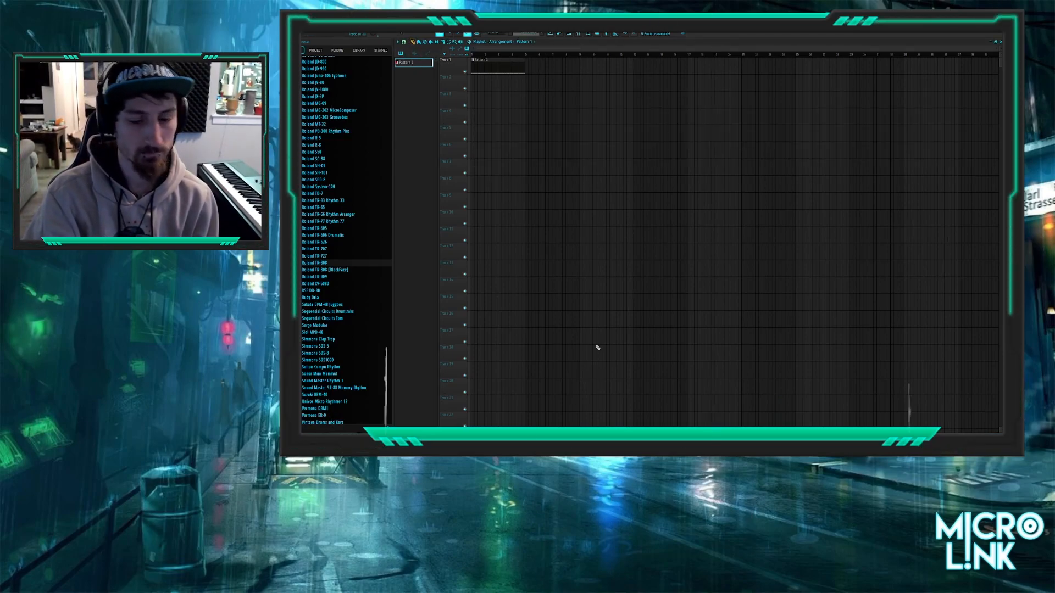
click(569, 34)
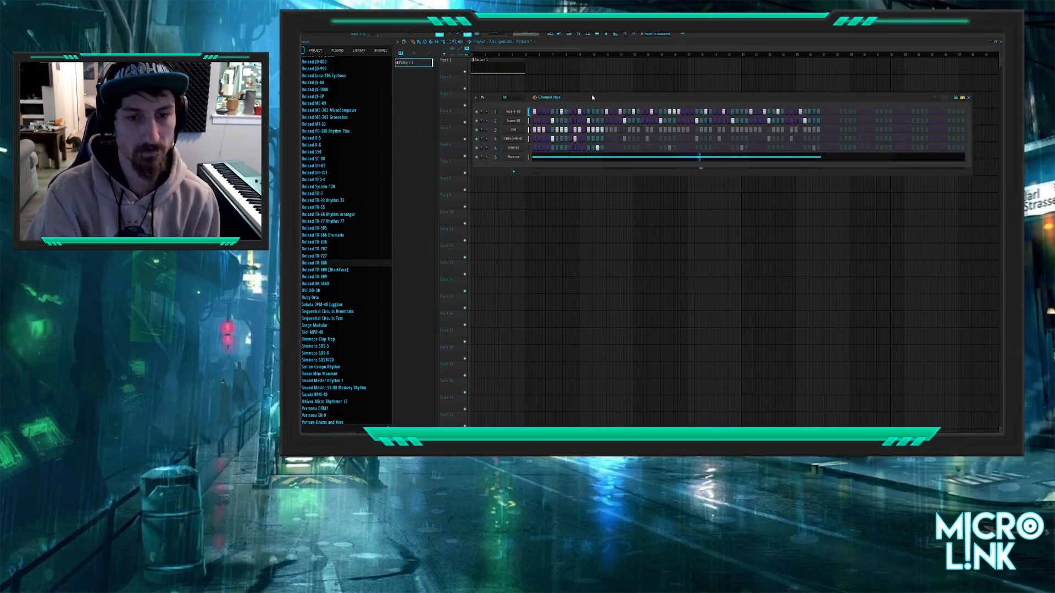
drag(592, 97, 593, 90)
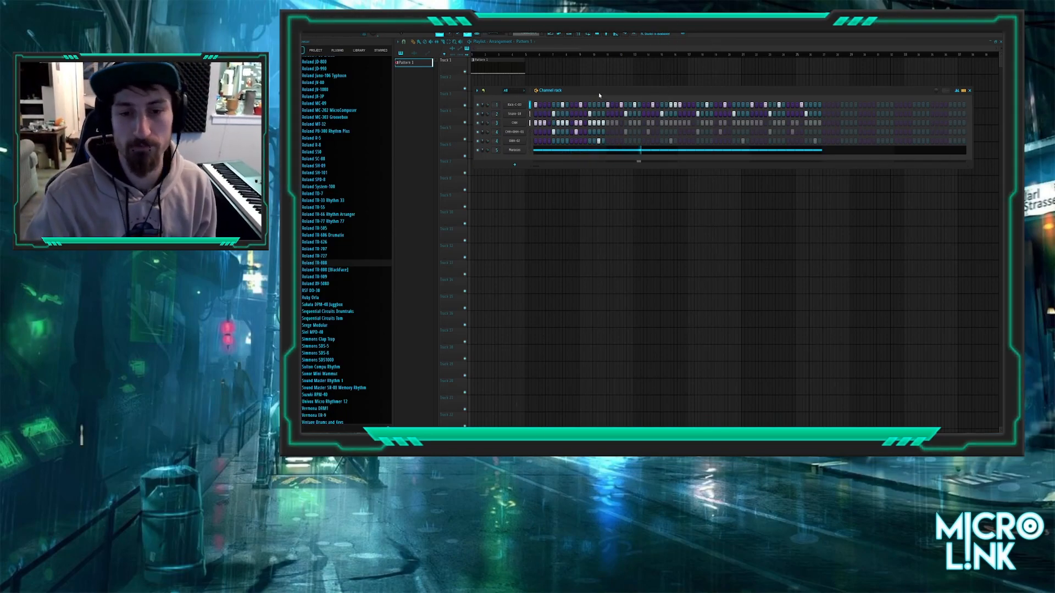
drag(596, 91, 572, 80)
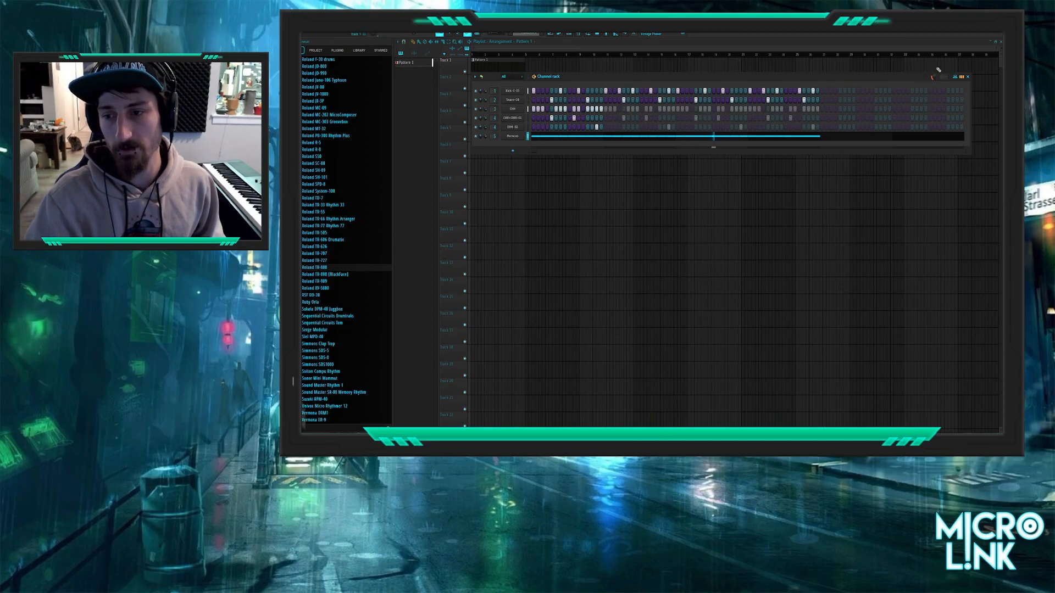
drag(784, 81, 780, 85)
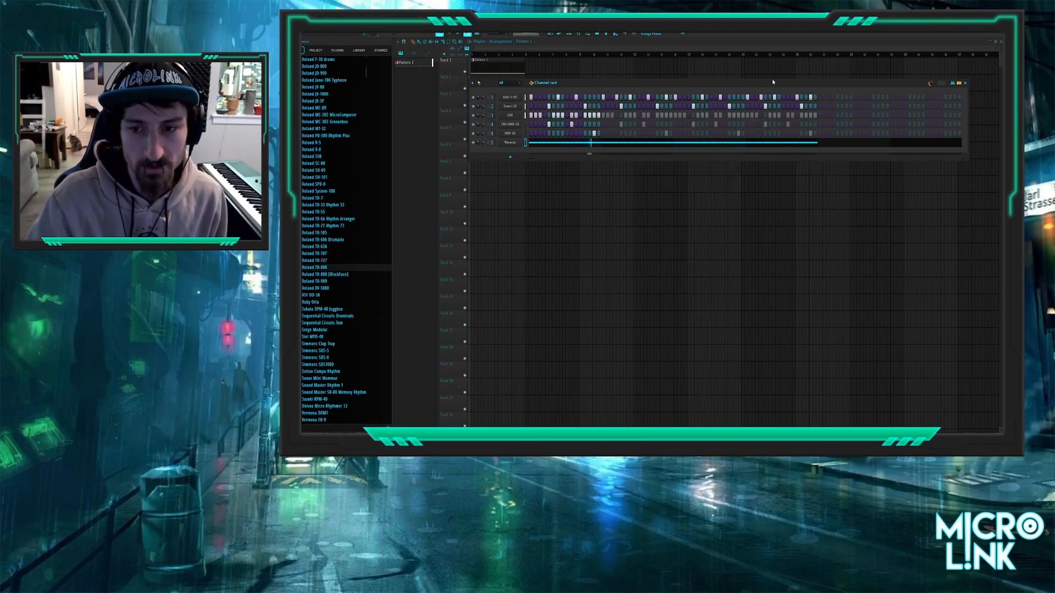
drag(772, 82, 775, 82)
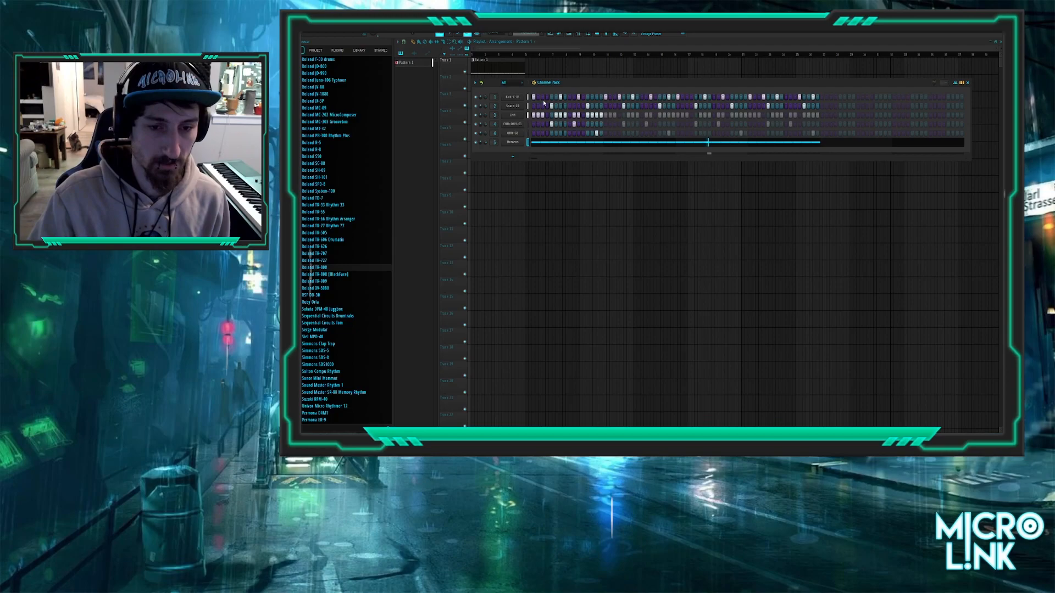
- Adjust the Time Shift slightly in the miscellaneous settings of the third channel, the hi-hat
click(512, 116)
drag(490, 105, 586, 151)
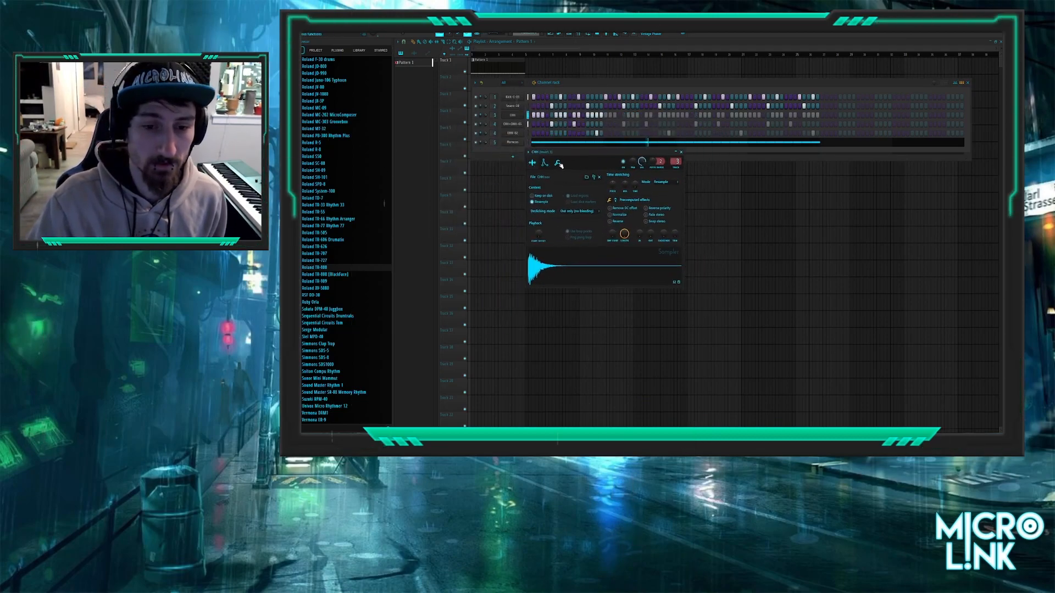
click(558, 163)
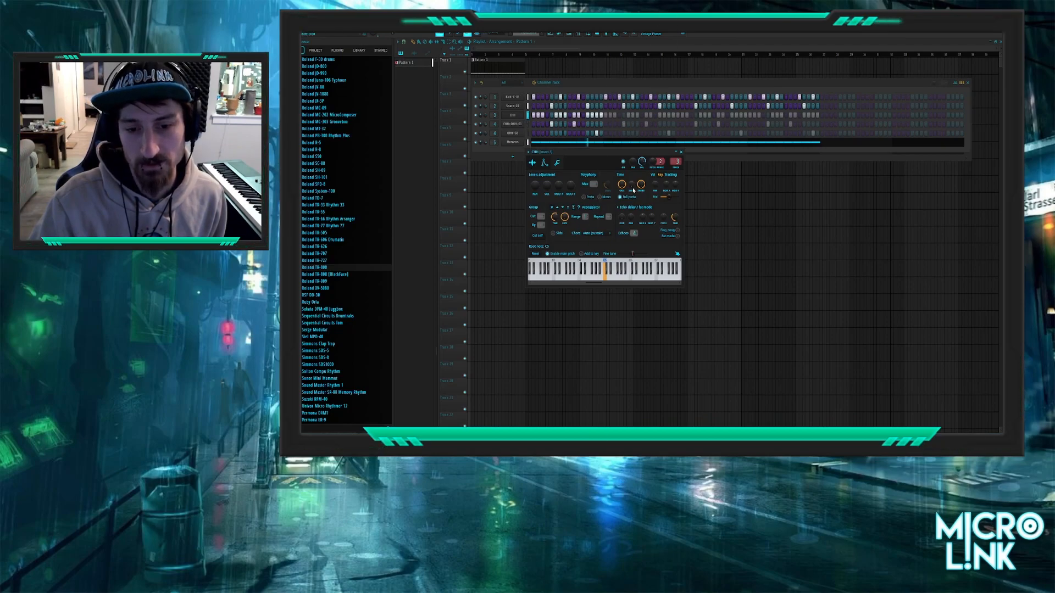
drag(632, 186, 632, 185)
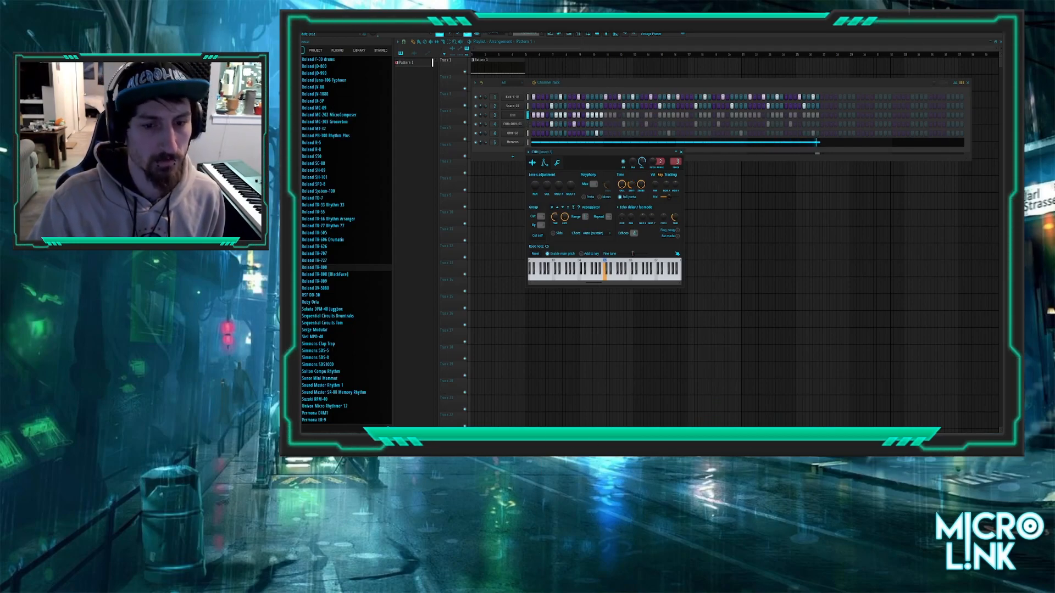
click(680, 153)
- Inspect the miscellaneous time settings of the sixth channel's melodic sample and the fifth channel
click(512, 142)
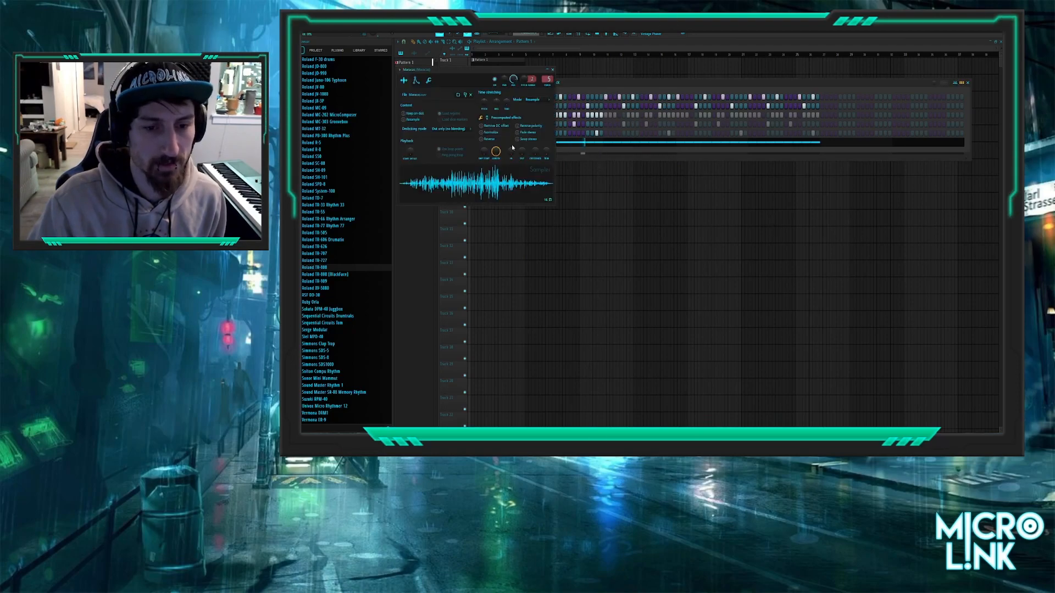
click(429, 80)
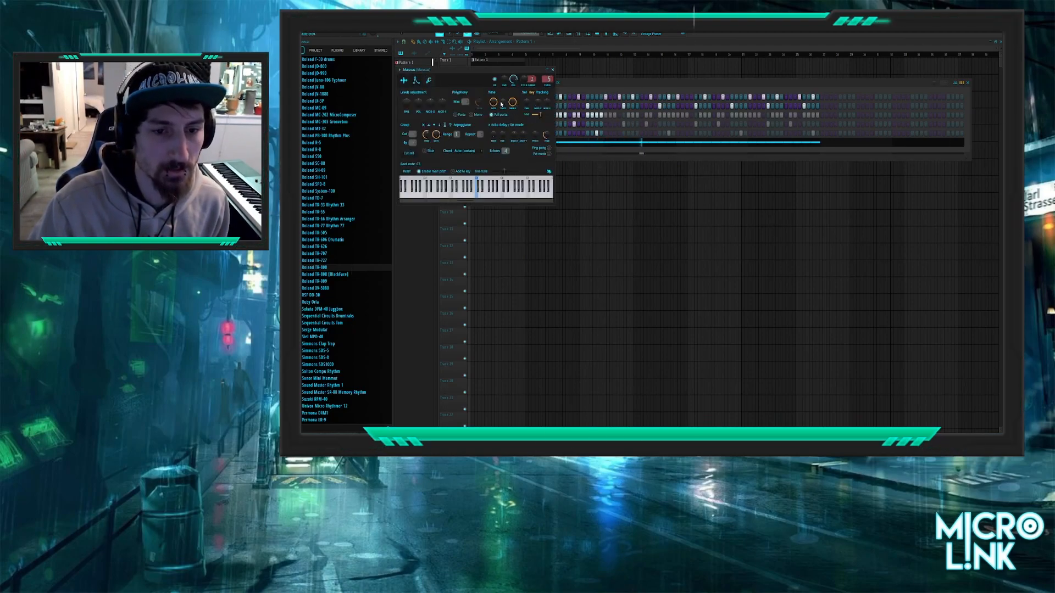
click(552, 70)
click(514, 134)
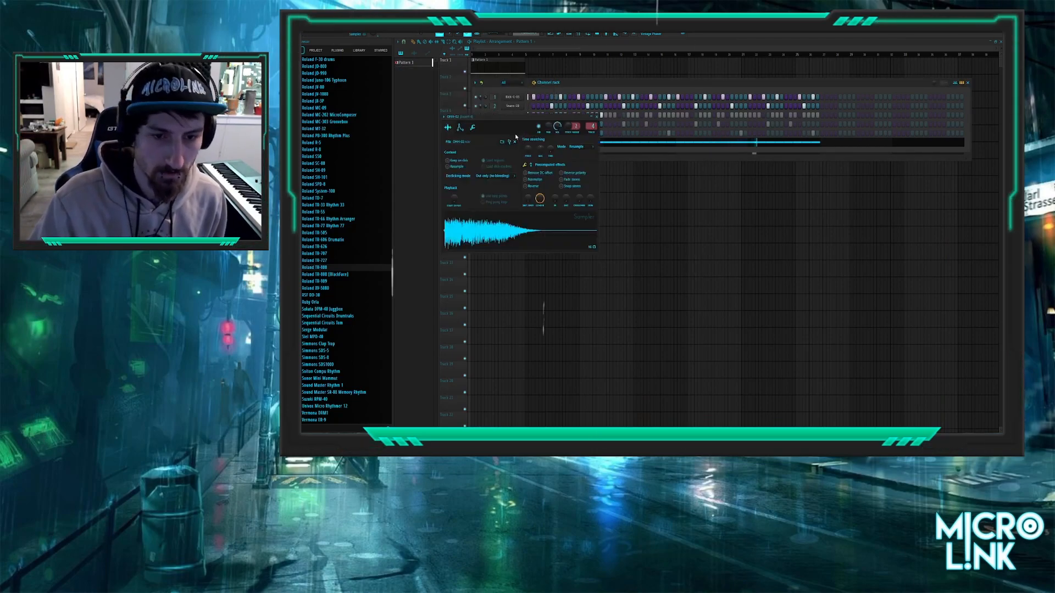
click(473, 127)
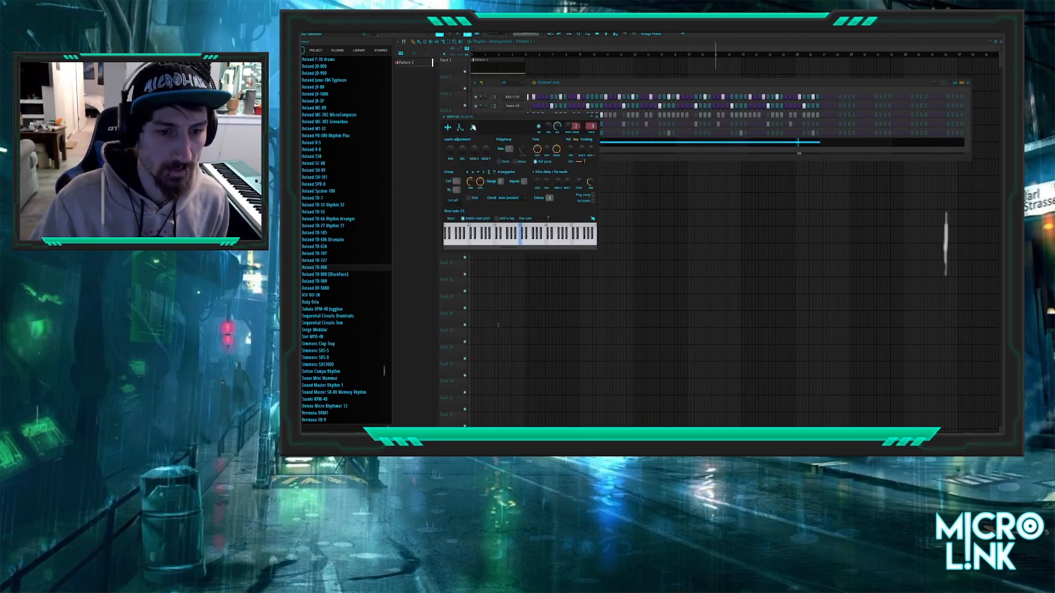
drag(529, 116, 606, 177)
- Compare the miscellaneous time settings of the fourth and fifth drum channels
click(514, 115)
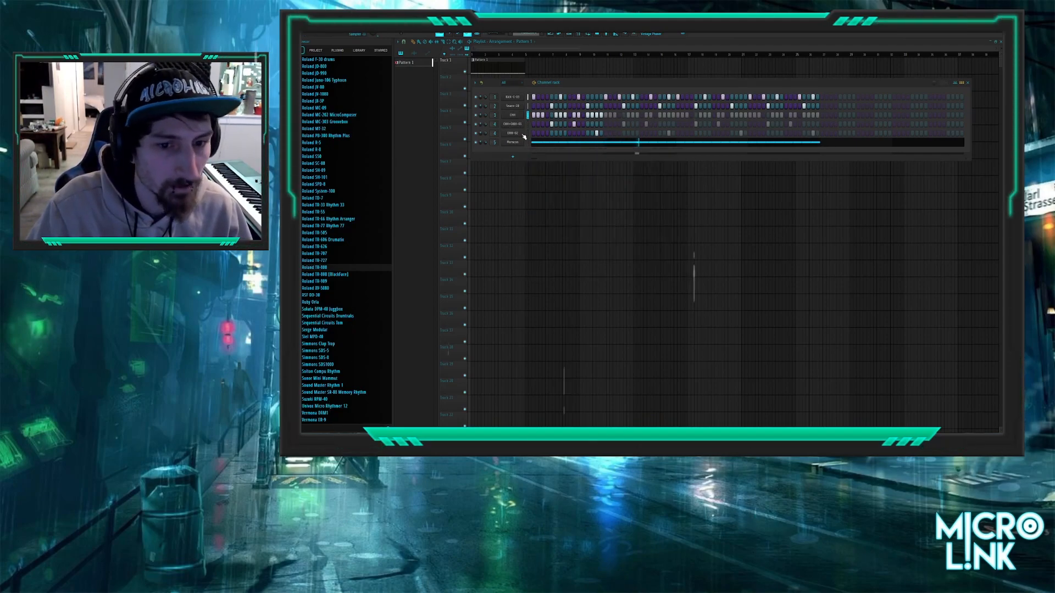
click(511, 125)
drag(533, 142, 533, 134)
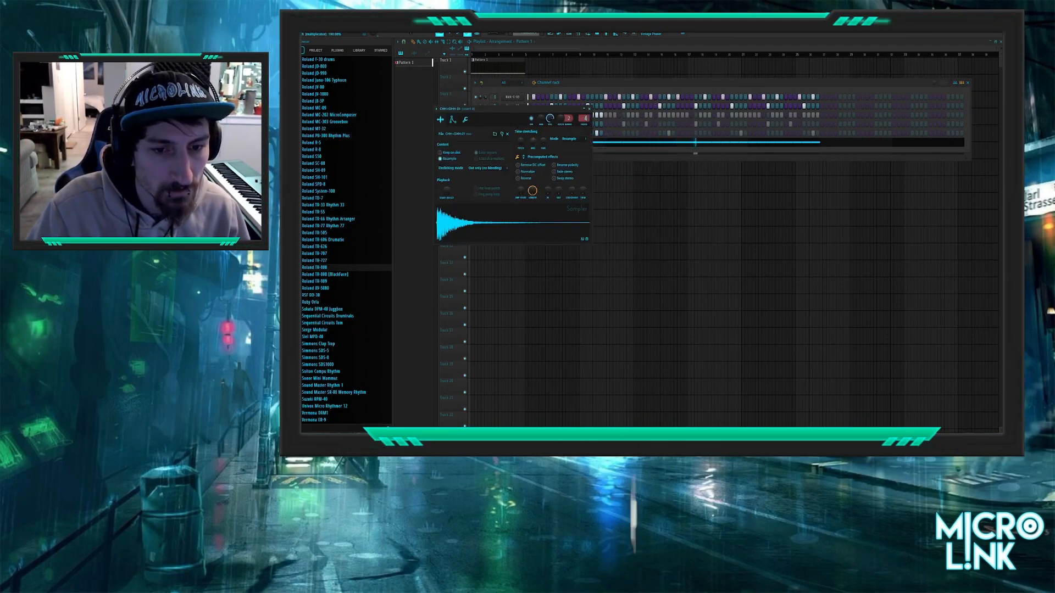
click(465, 119)
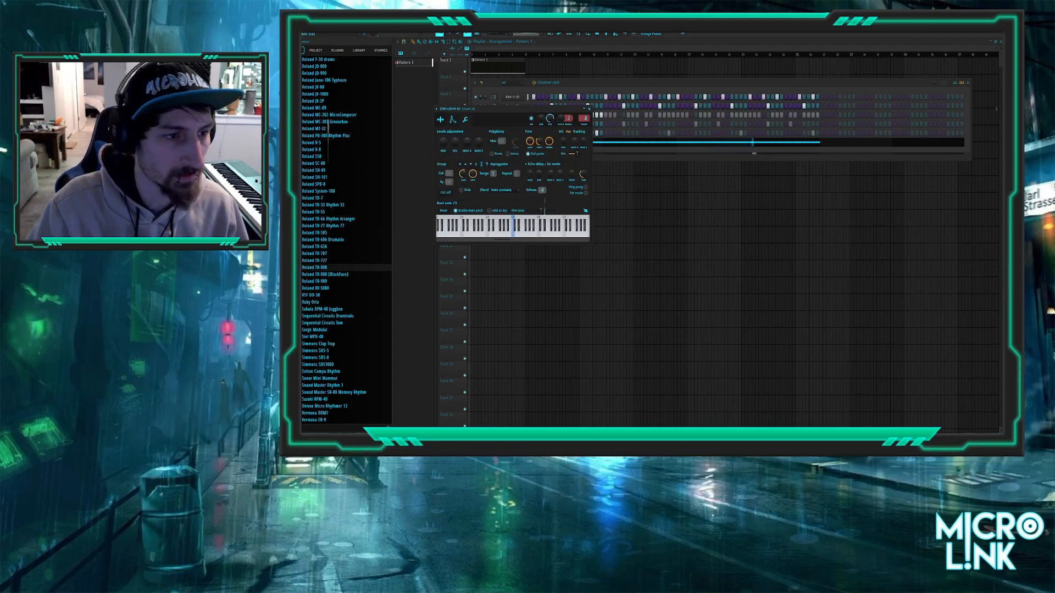
click(512, 124)
click(512, 134)
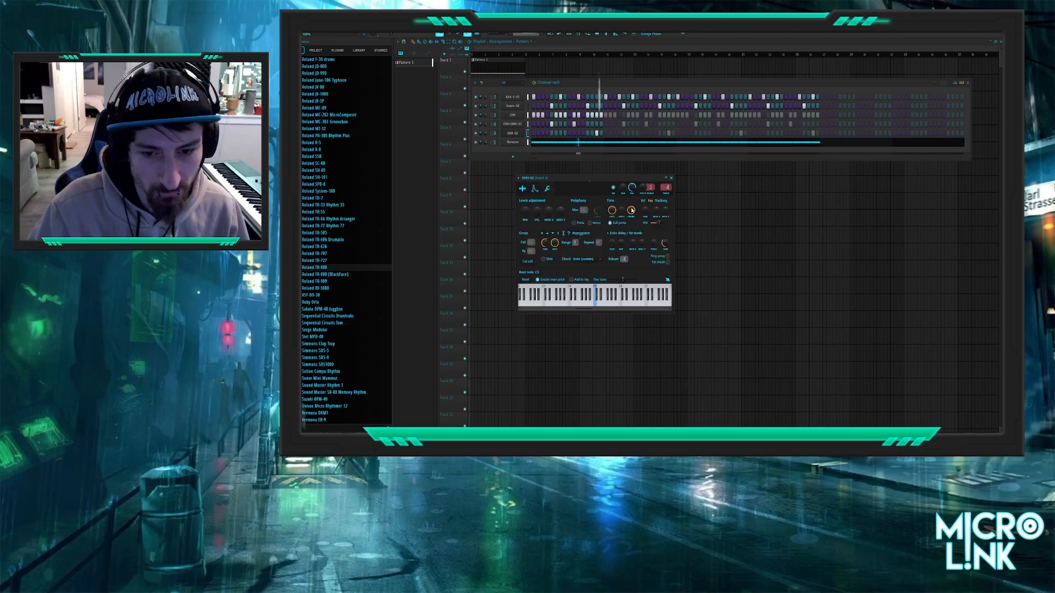
click(512, 133)
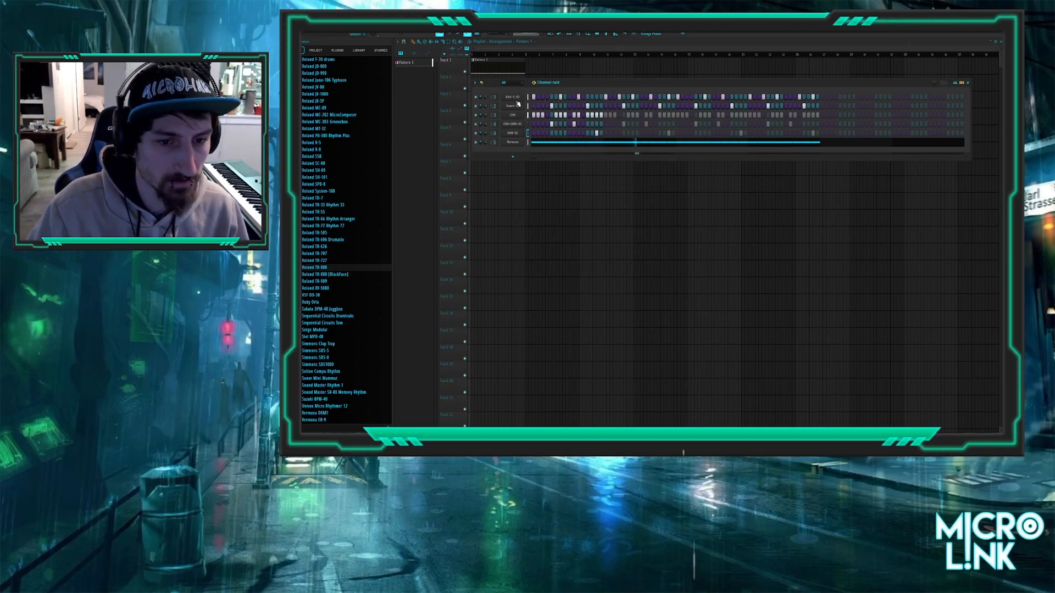
- Inspect the kick channel's envelope and miscellaneous time settings, and move the channel rack slightly lower
click(514, 98)
click(454, 119)
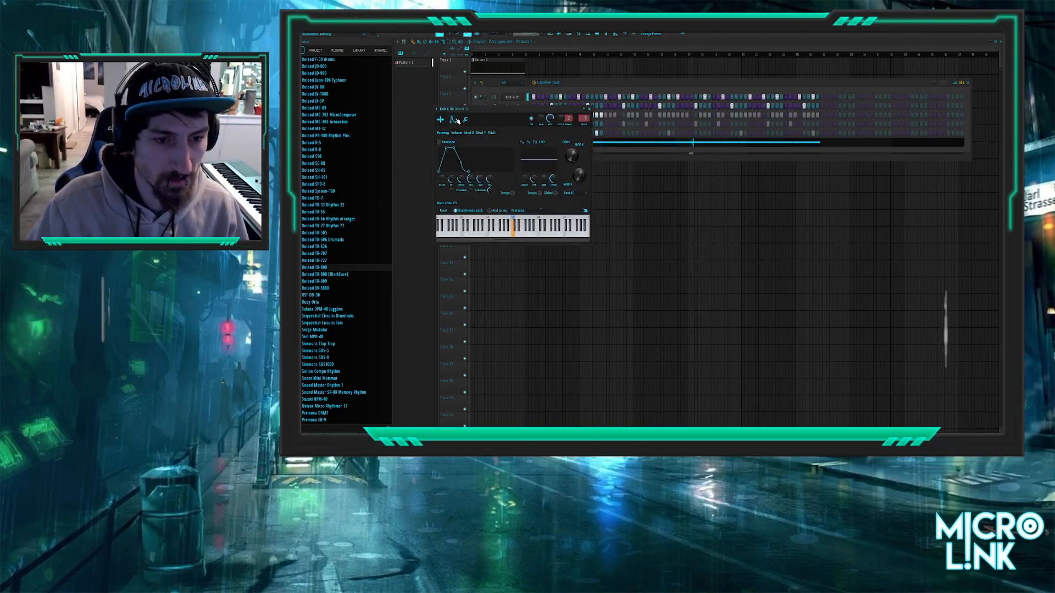
click(465, 120)
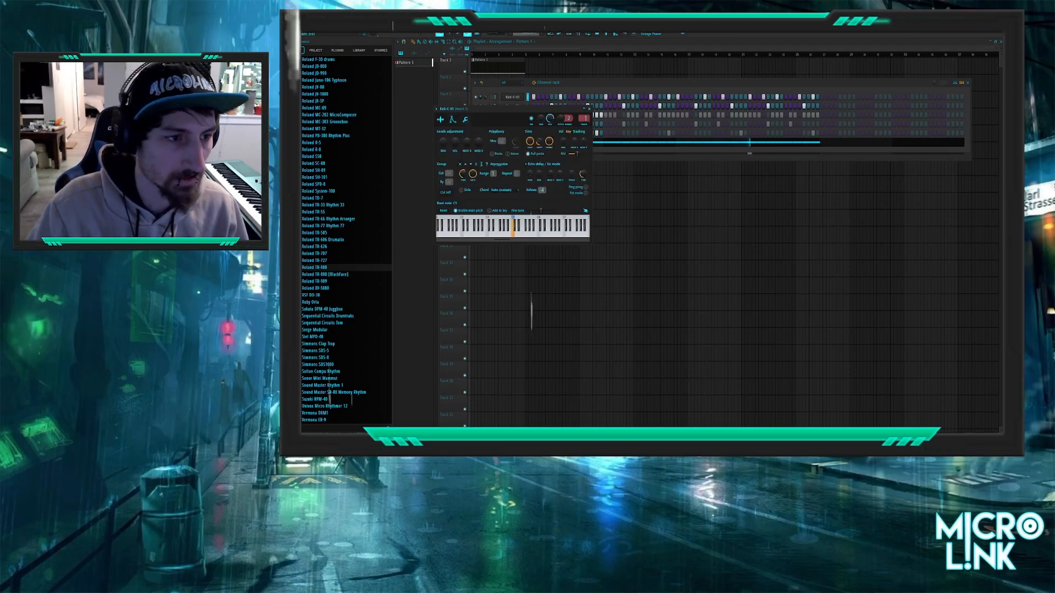
click(589, 109)
drag(652, 82, 660, 95)
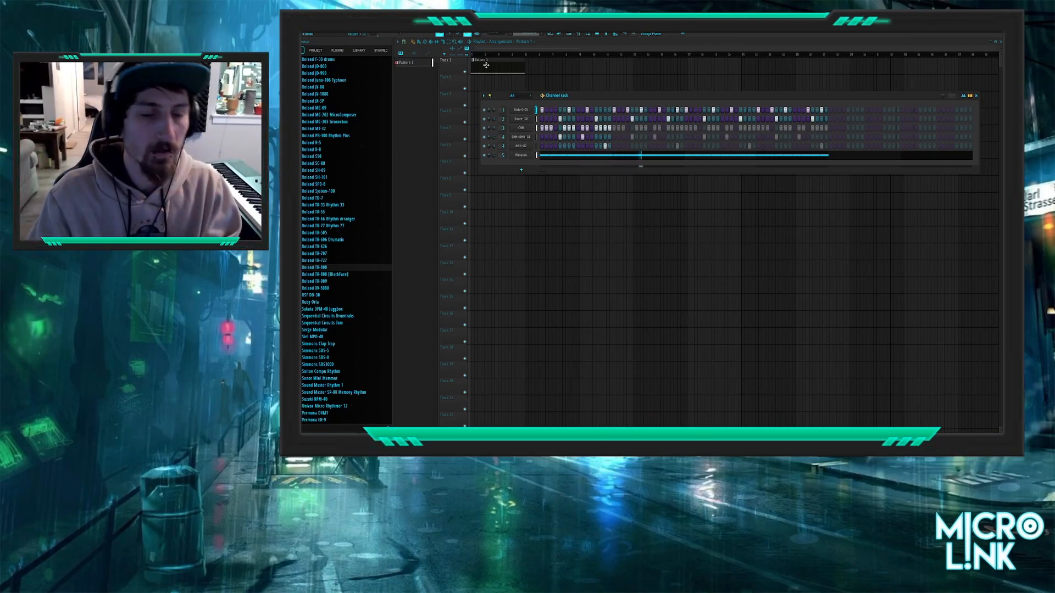
- Inspect the snare channel's miscellaneous time settings
click(522, 116)
click(522, 116)
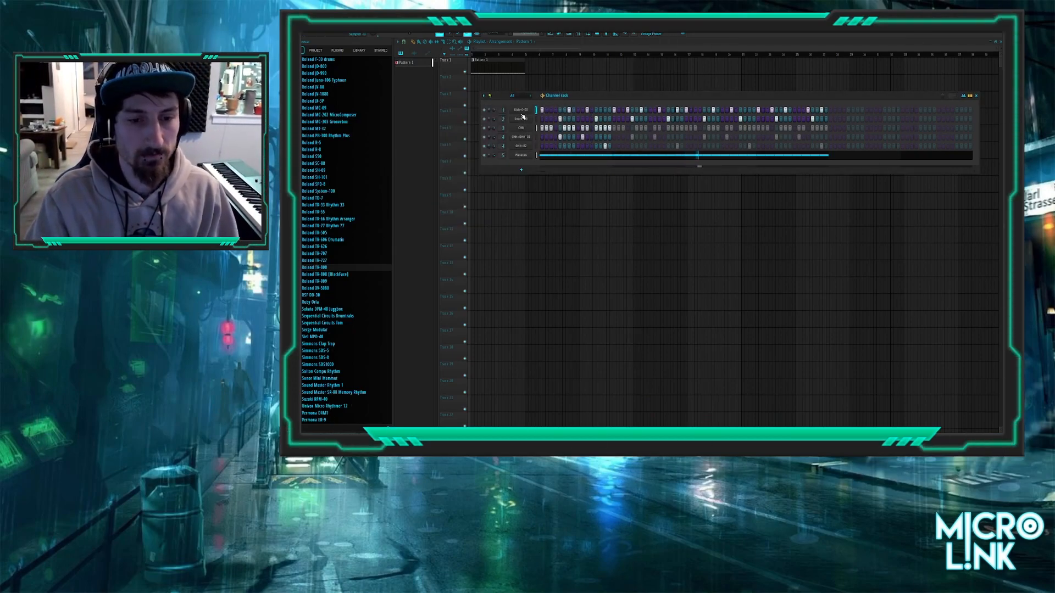
click(523, 117)
click(480, 136)
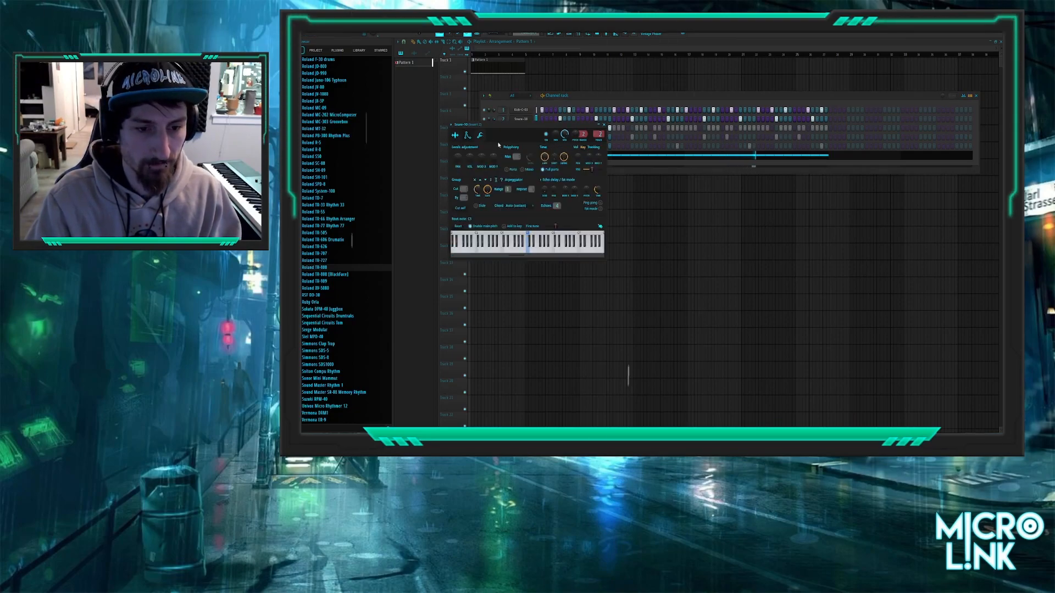
click(604, 125)
- View the kick channel's notes in the piano roll and select the second and third hits
click(537, 110)
key(F7)
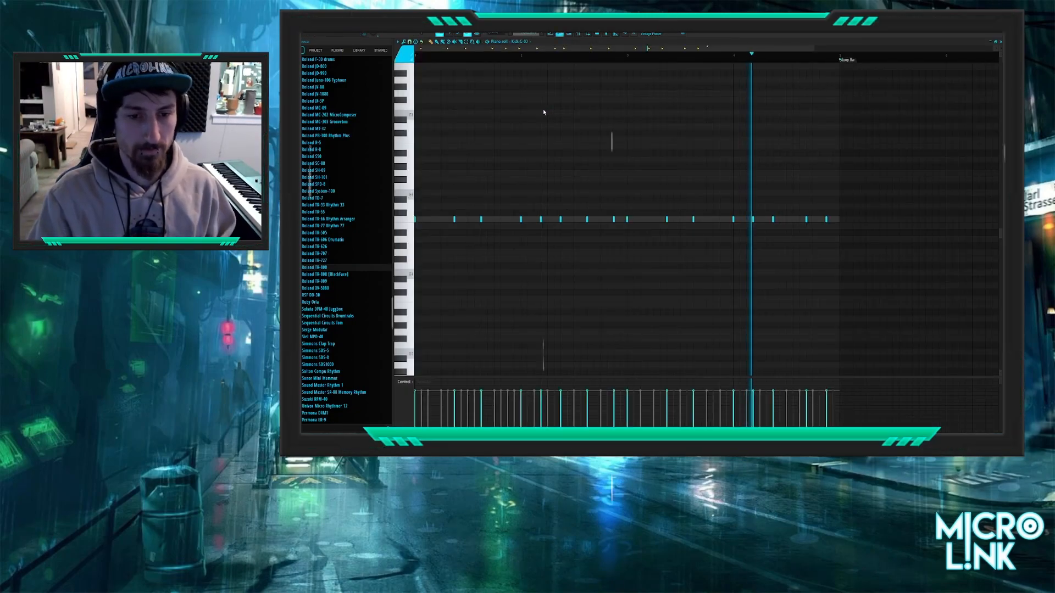
scroll(627, 173, up, 4)
drag(501, 159, 648, 248)
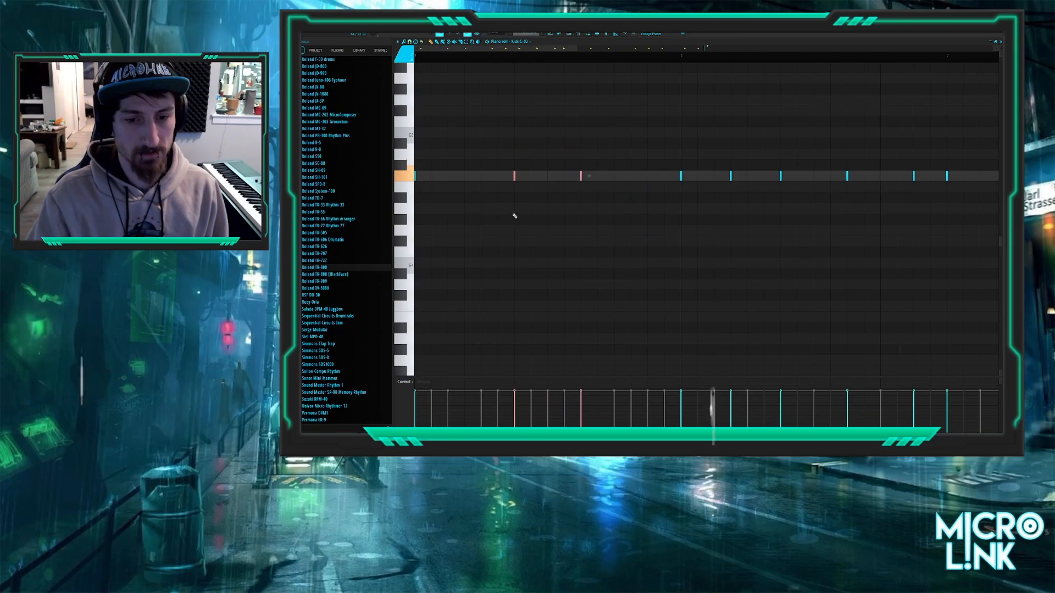
key(F7)
- View the kick channel's step values in the graph editor
key(g)
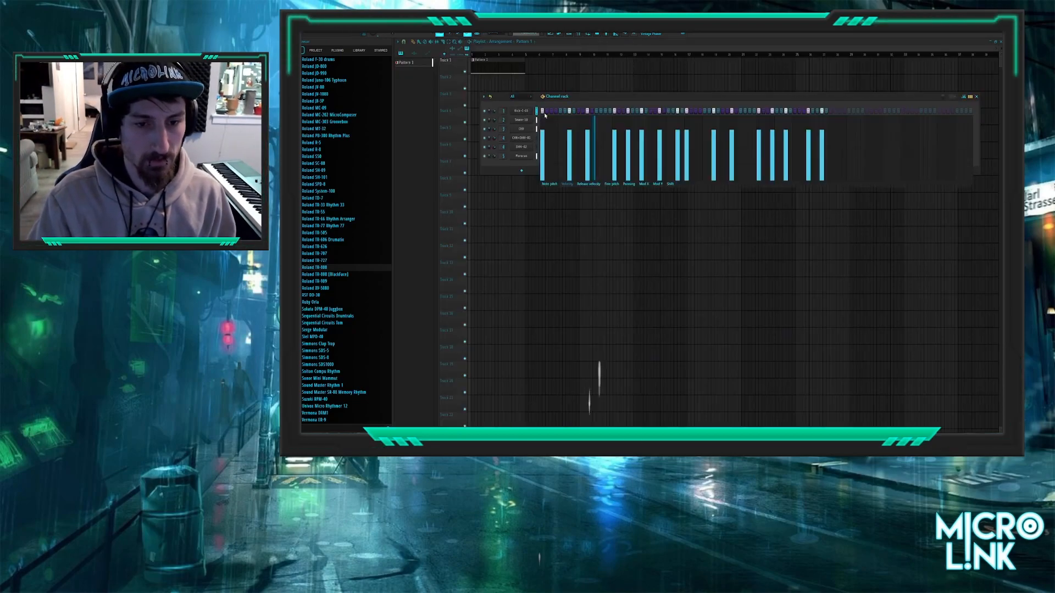
click(521, 112)
key(Escape)
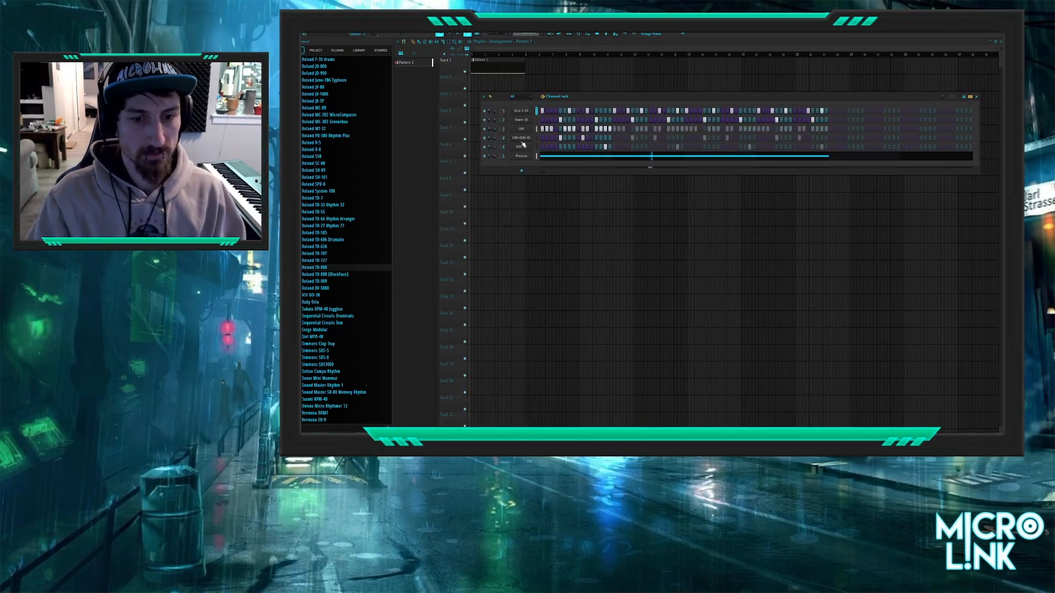
- Show the hi-hat channel's notes in the piano roll, stop playback and clear the selection
click(520, 130)
click(536, 130)
key(F7)
scroll(521, 137, down, 3)
key(ctrl+a)
scroll(520, 136, up, 3)
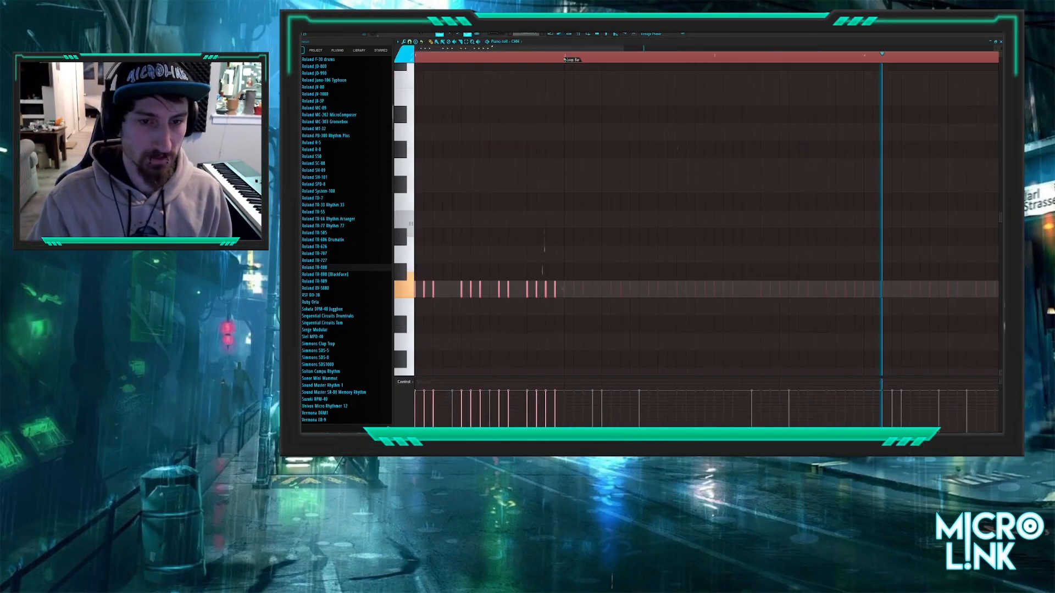
scroll(625, 265, up, 4)
ctrl+right_click(523, 156)
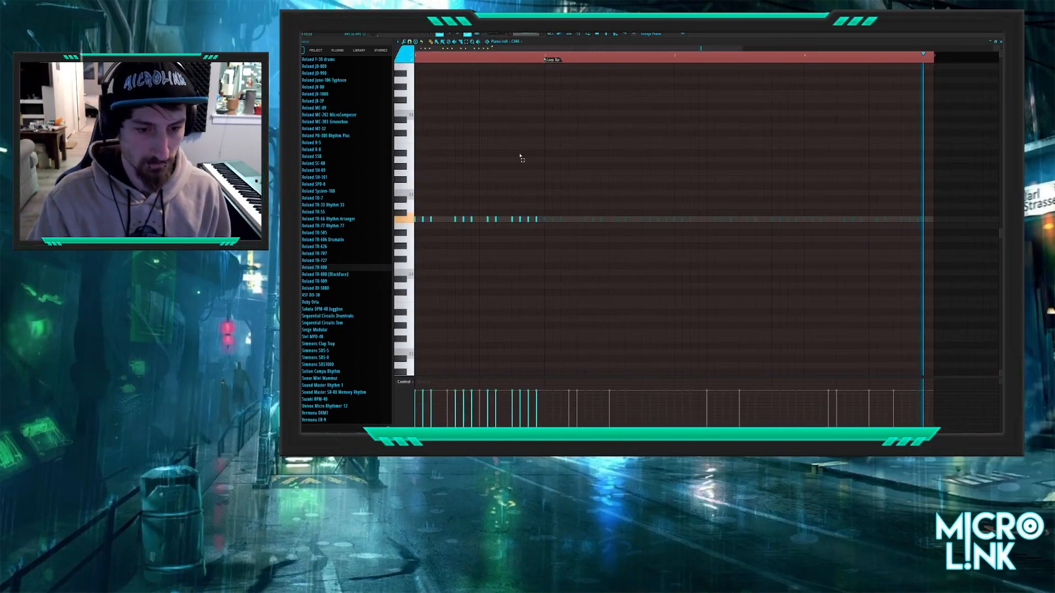
key(space)
click(422, 42)
click(550, 53)
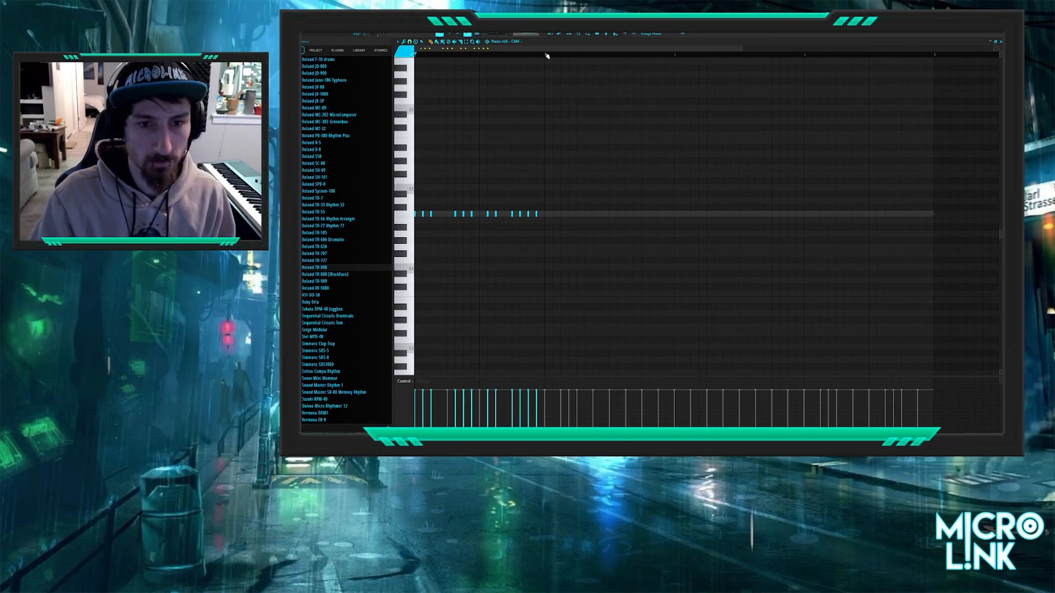
- Duplicate the first bar of hi-hat notes three times to fill four bars, and deselect the notes
drag(549, 55, 339, 61)
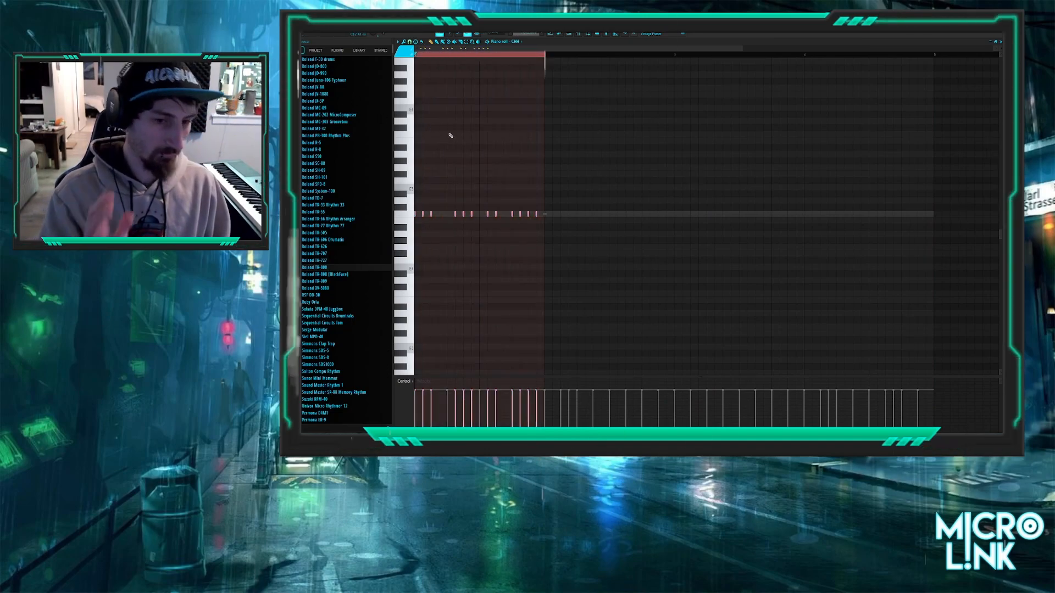
key(ctrl+b)
key(ctrl+b)
key(ctrl+b)
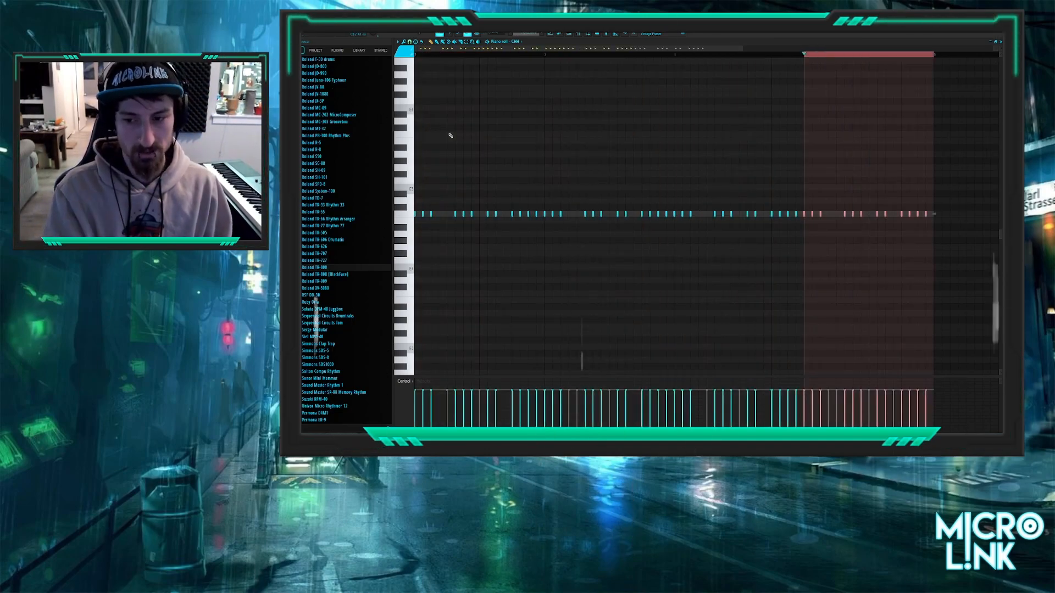
ctrl+click(664, 54)
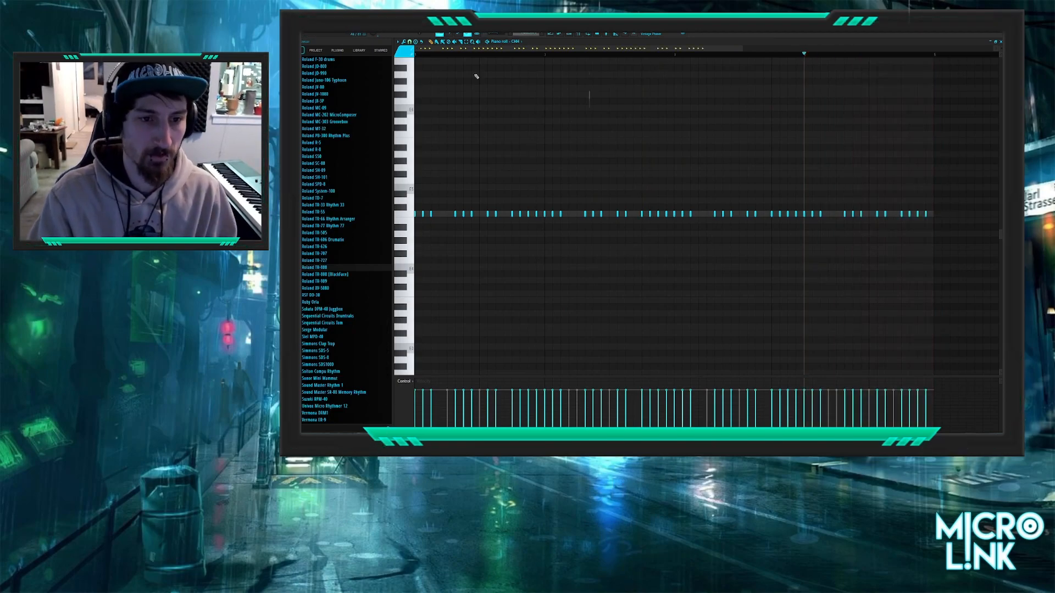
ctrl+drag(545, 55, 417, 56)
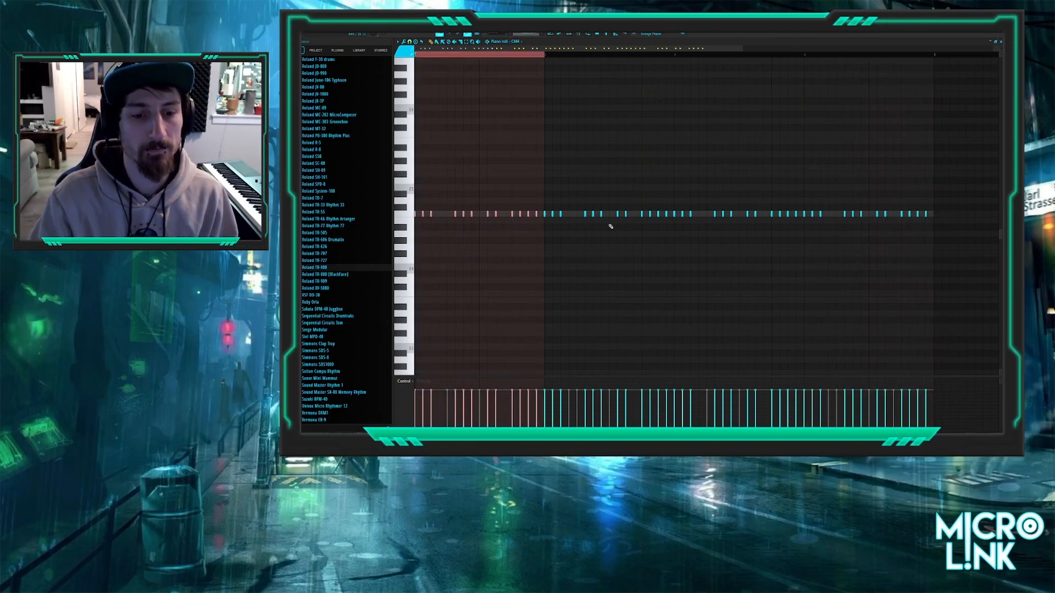
ctrl+click(498, 54)
ctrl+drag(541, 166, 303, 290)
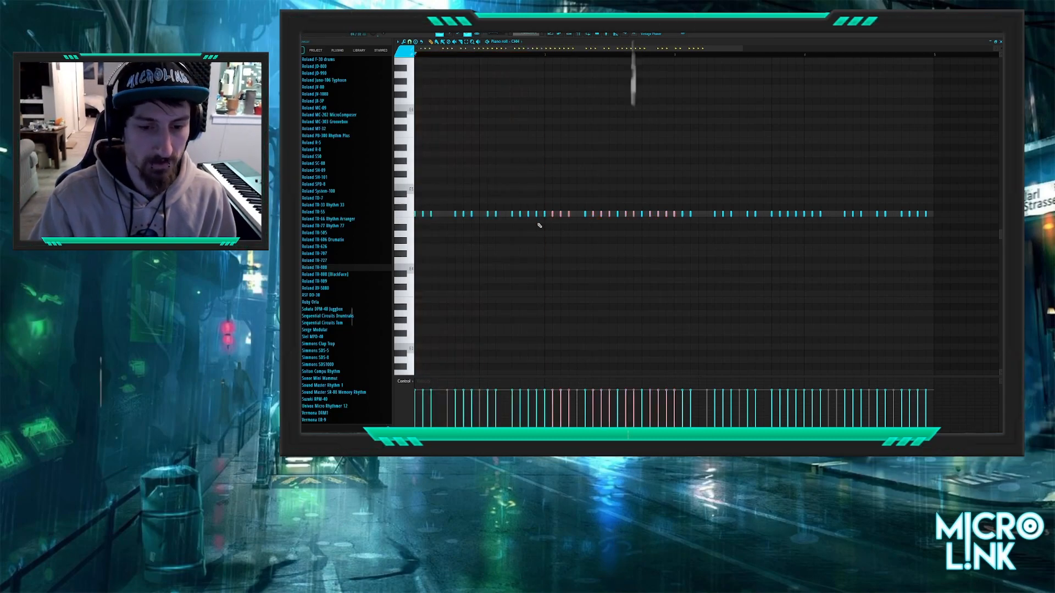
drag(937, 212, 806, 220)
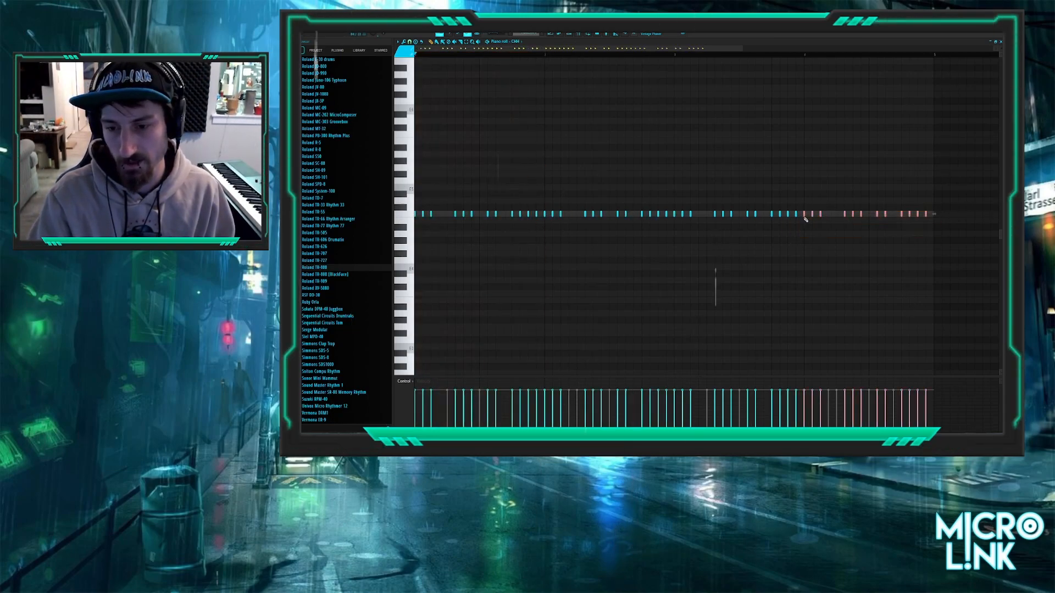
key(ctrl+b)
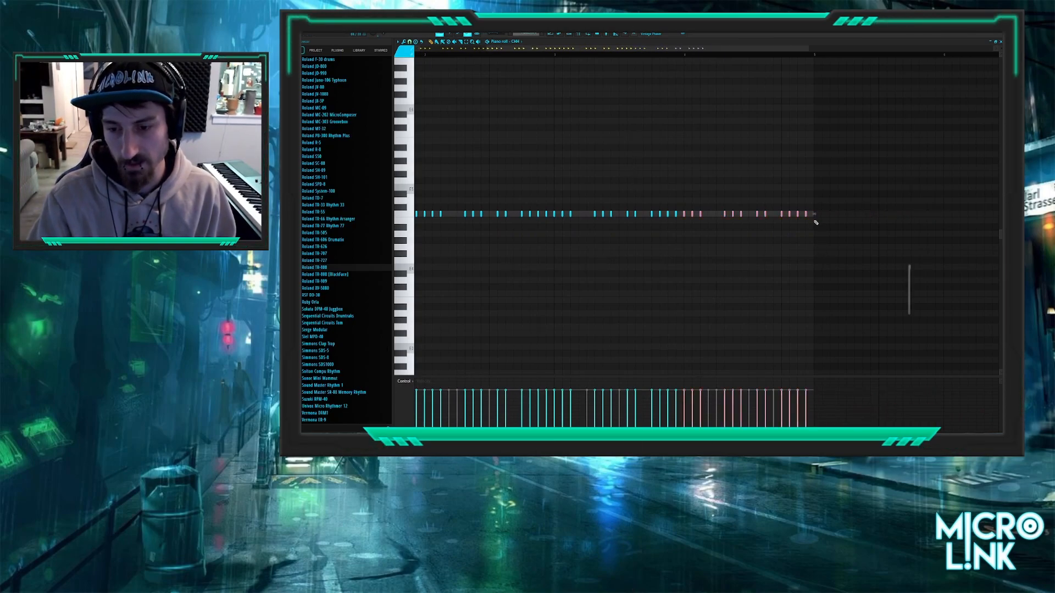
key(ctrl+z)
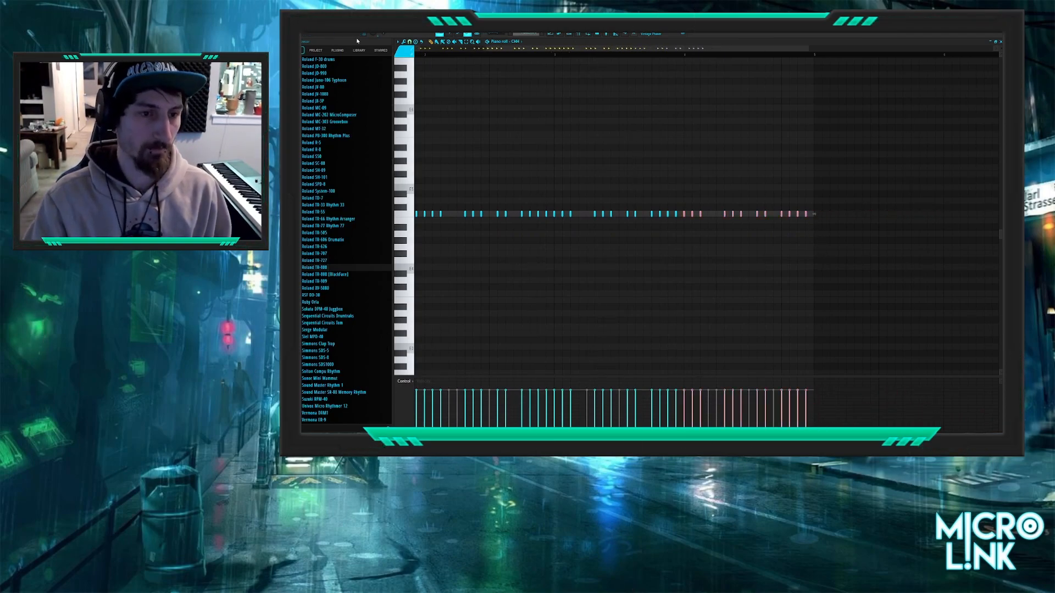
key(ctrl+b)
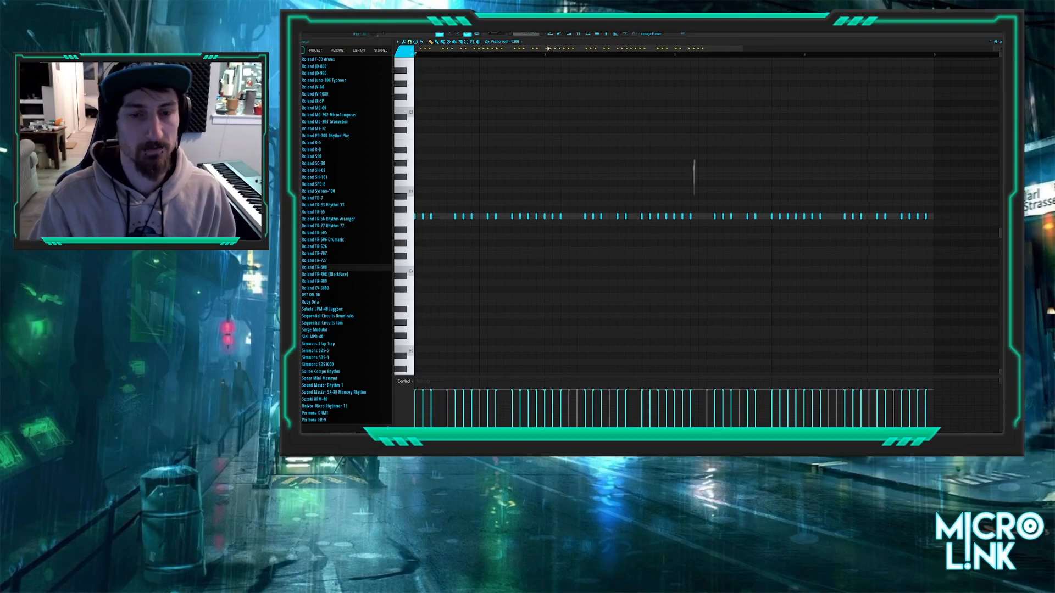
- Select most hi-hat notes across all four bars, leaving out each bar's first hit and a few hits near the bar ends
drag(447, 209, 541, 232)
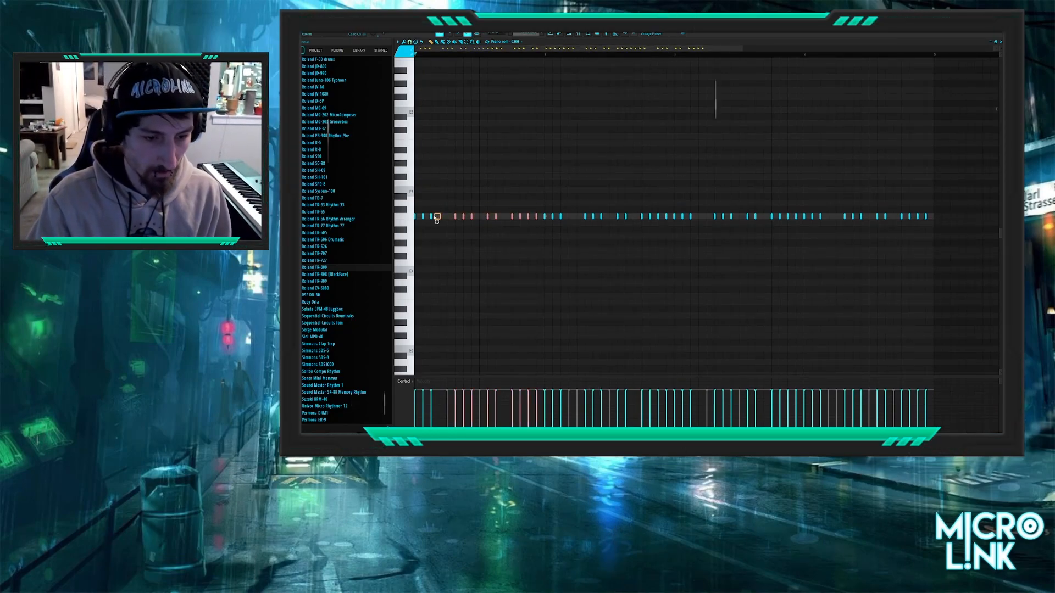
drag(551, 218, 610, 217)
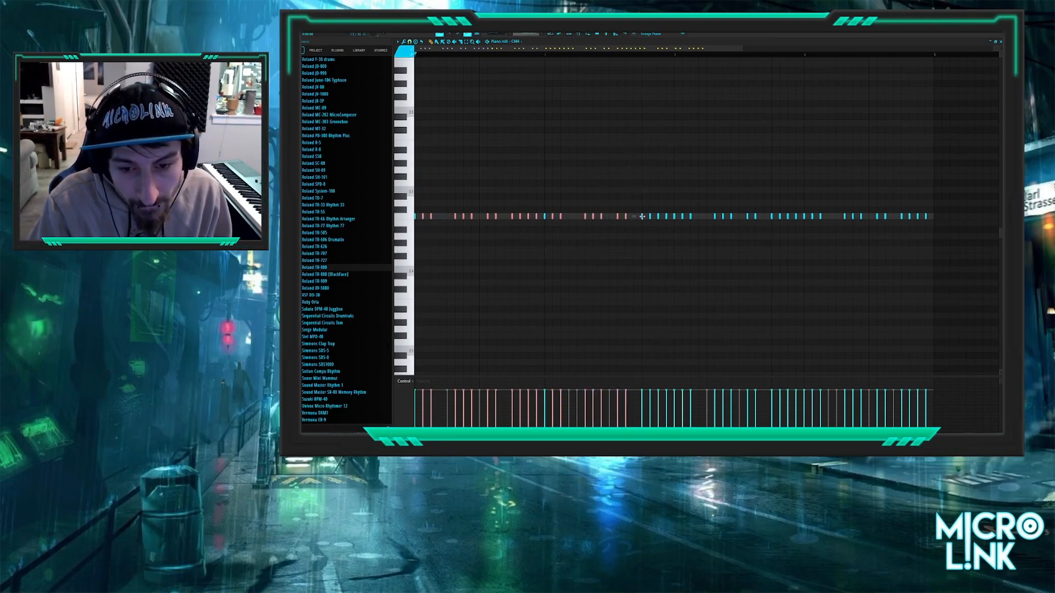
drag(683, 218, 801, 221)
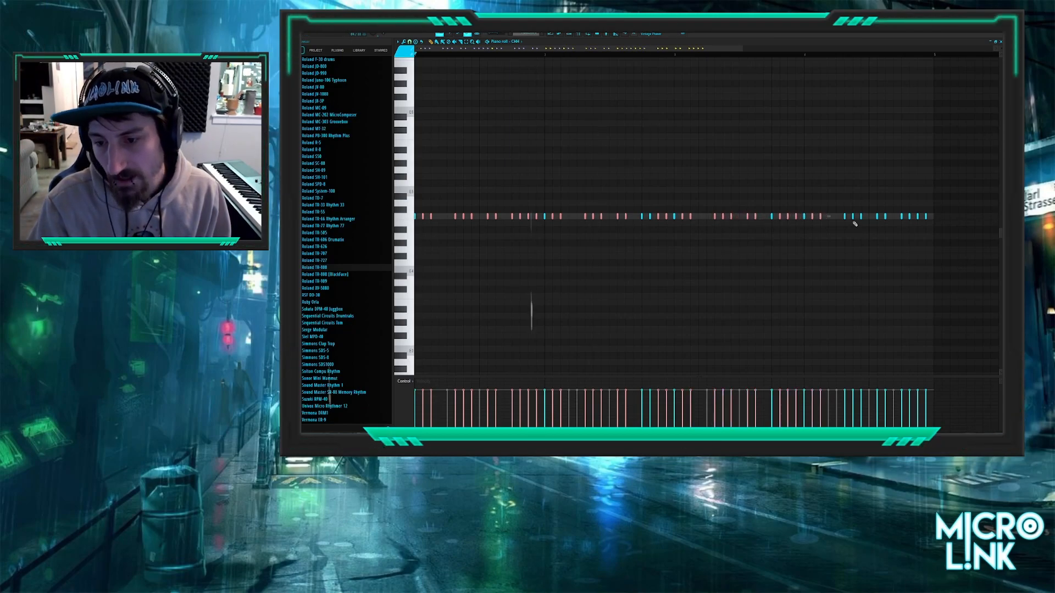
drag(841, 224, 891, 217)
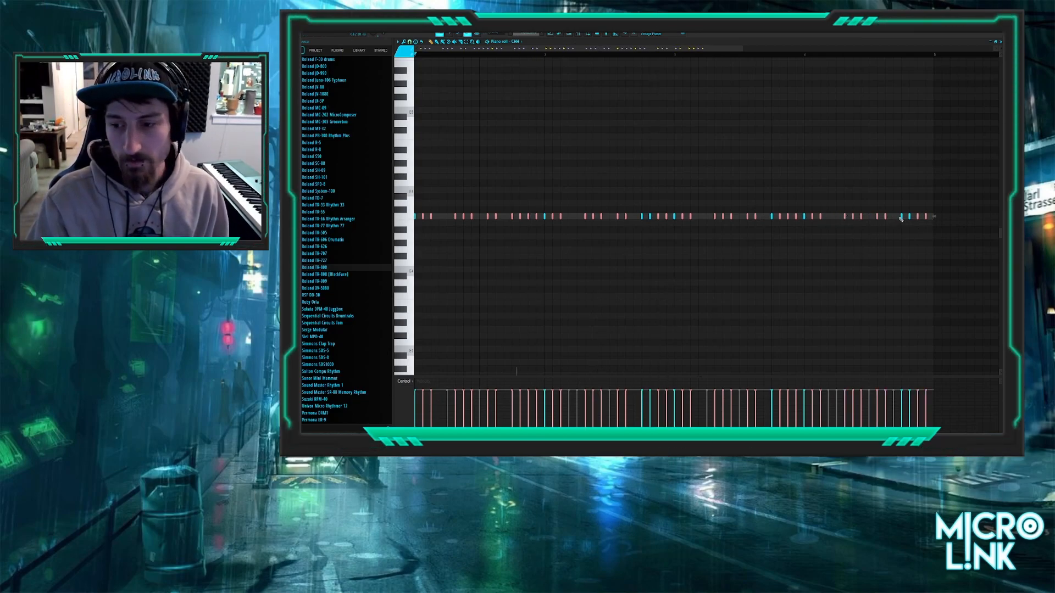
- Nudge the selected hi-hat notes slightly later off the grid, play the pattern back and close the piano roll
scroll(409, 204, up, 6)
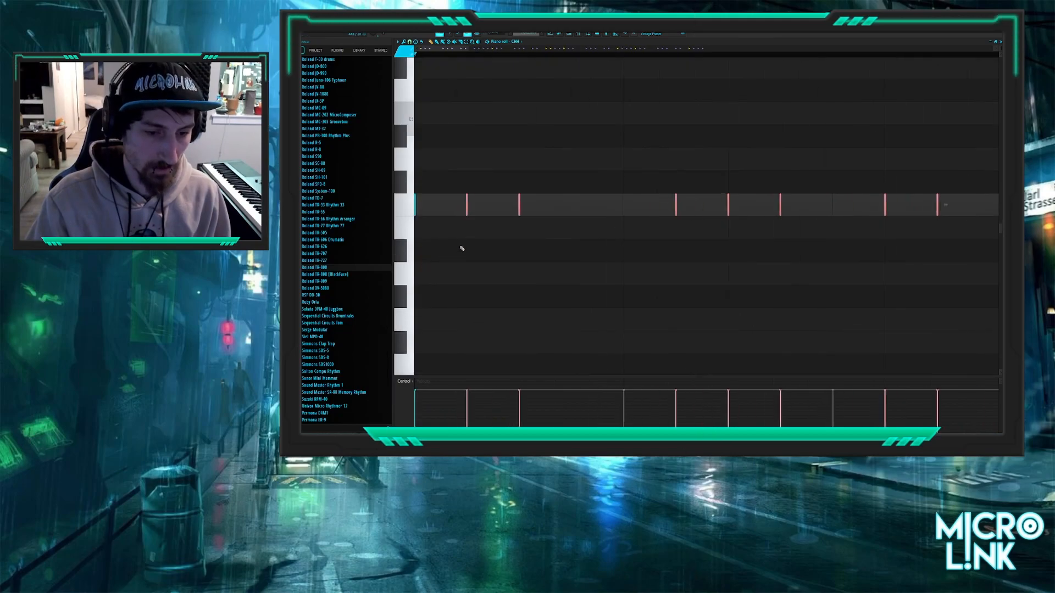
drag(468, 201, 482, 200)
key(space)
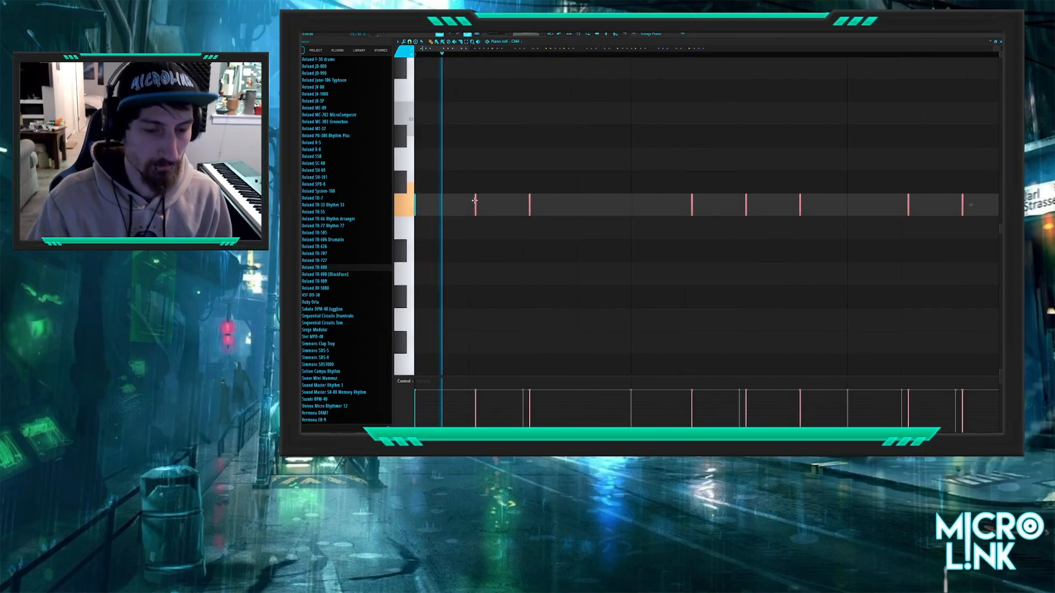
ctrl+right_click(494, 188)
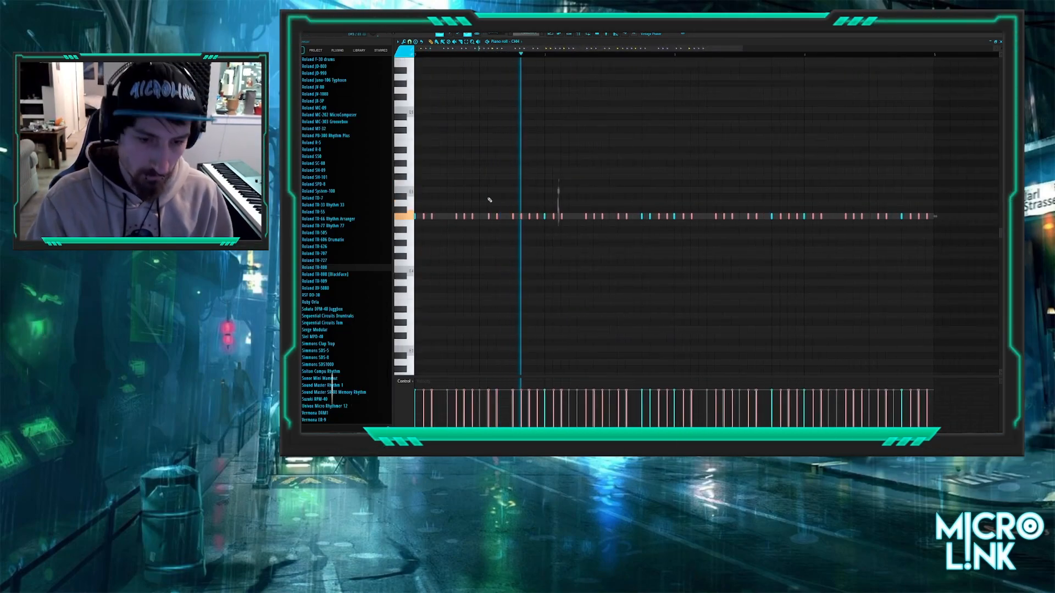
key(Escape)
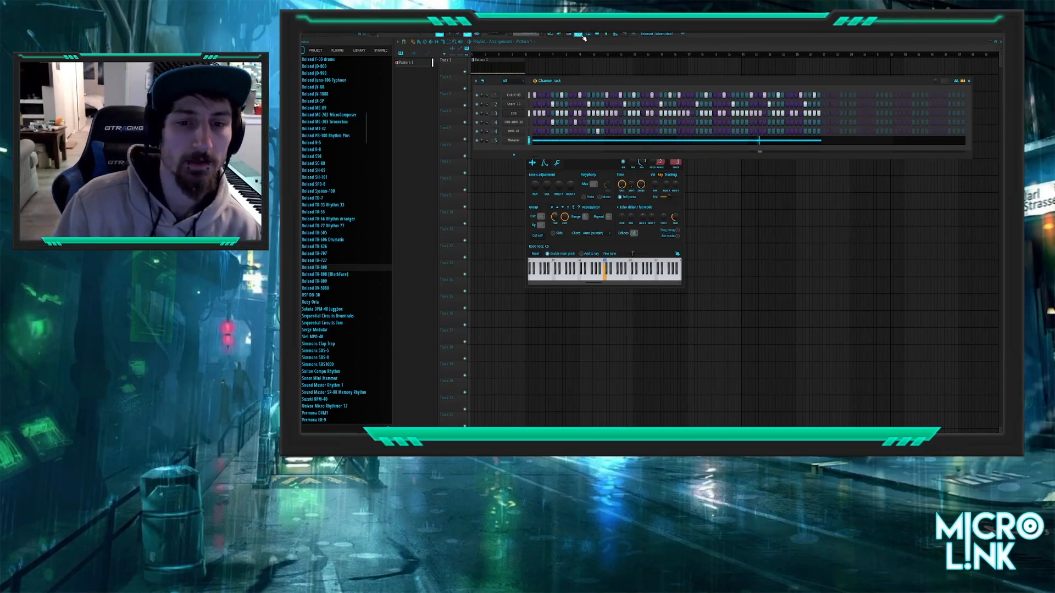
- Review the drum tracks' levels and panning in the mixer while the pattern plays
key(F9)
key(F9)
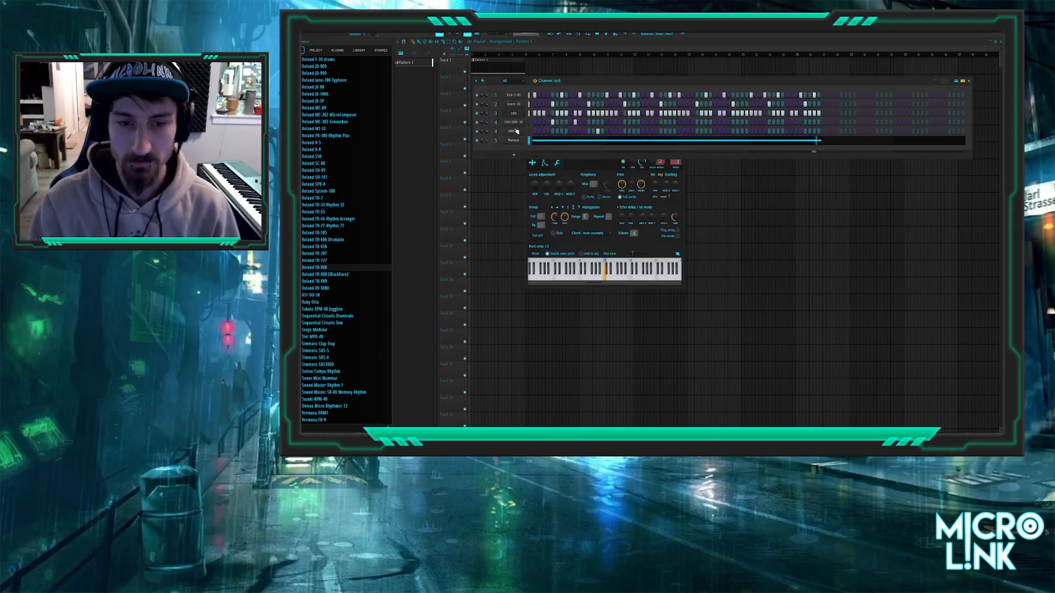
click(581, 34)
click(580, 34)
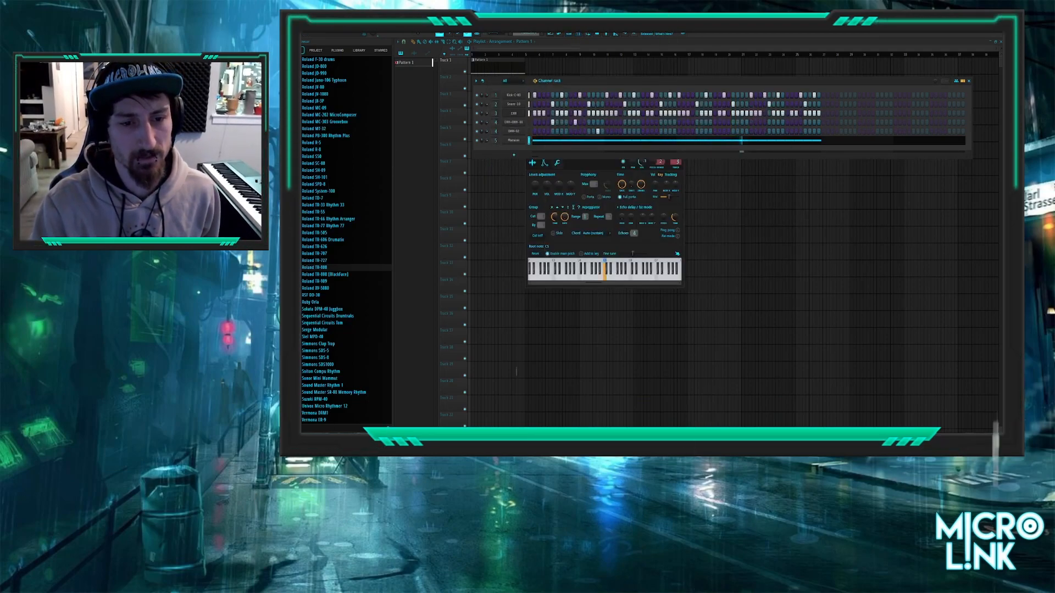
click(581, 34)
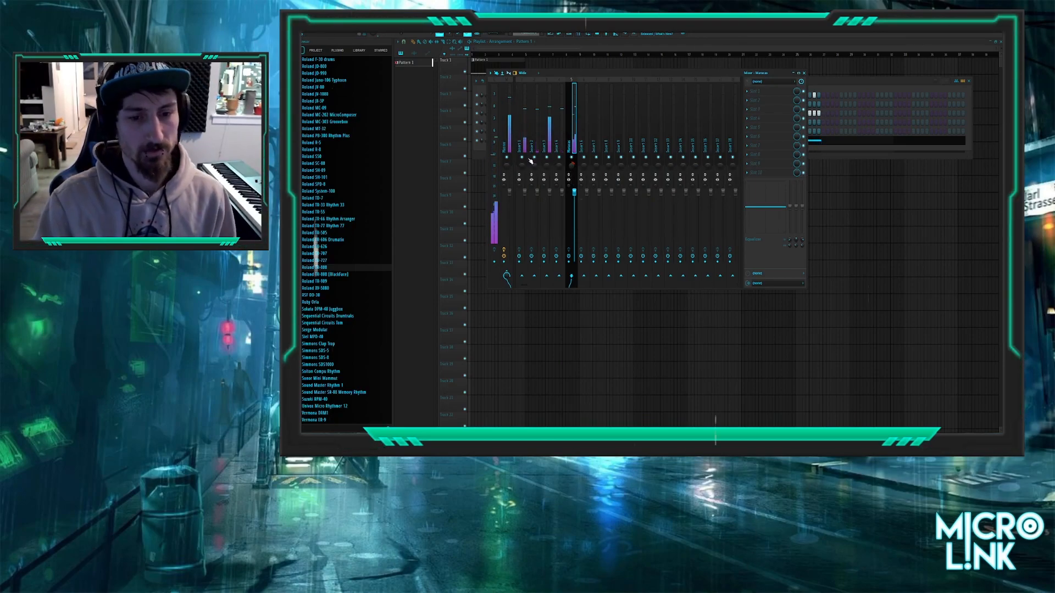
key(F9)
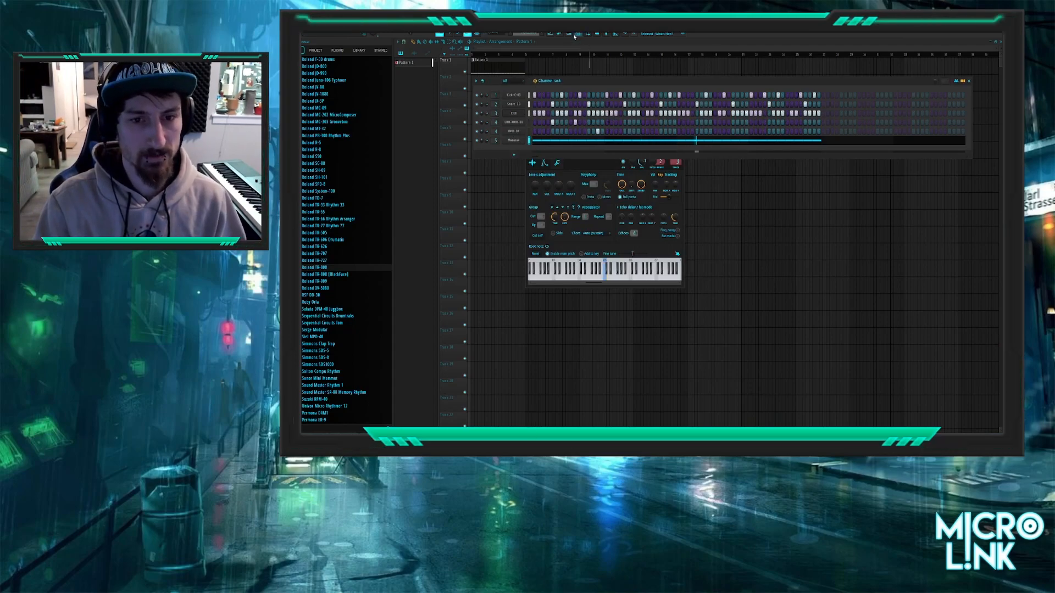
key(F9)
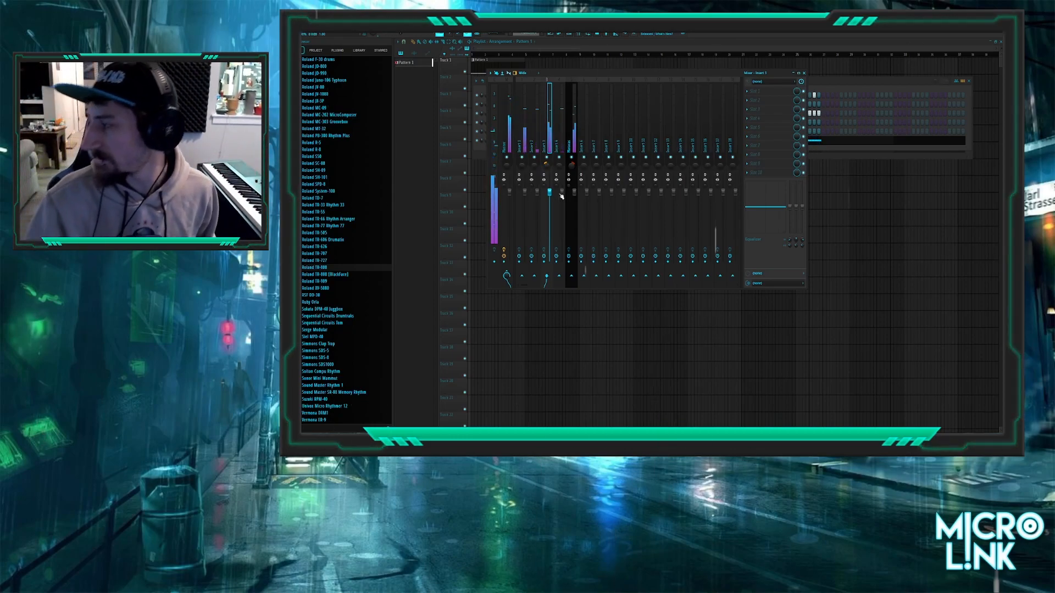
- Adjust the panning of the Insert 2, Insert 3, Insert 4 and Maracas mixer tracks
click(525, 138)
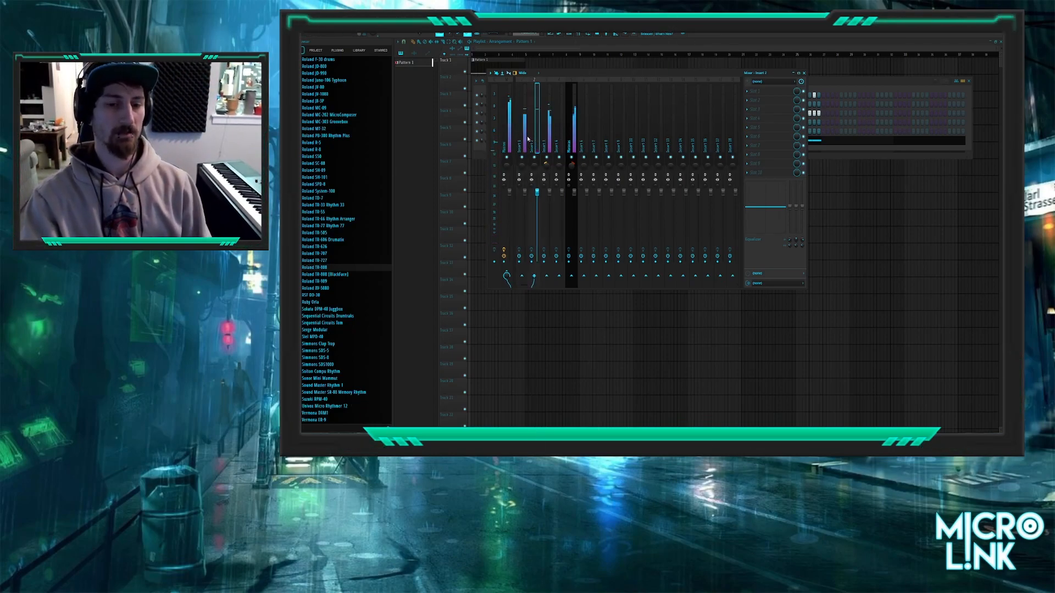
key(F9)
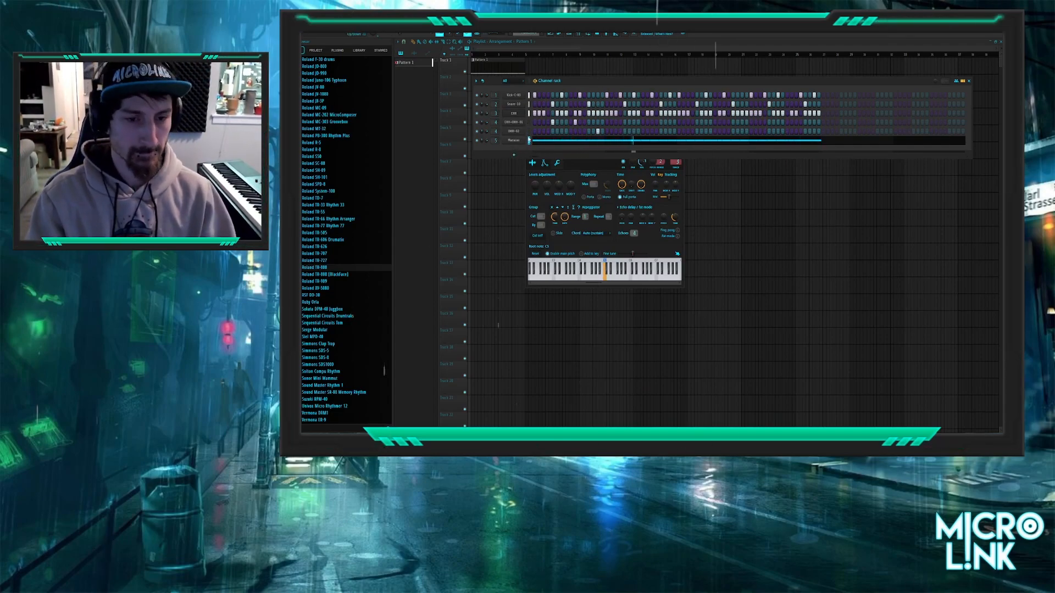
click(578, 34)
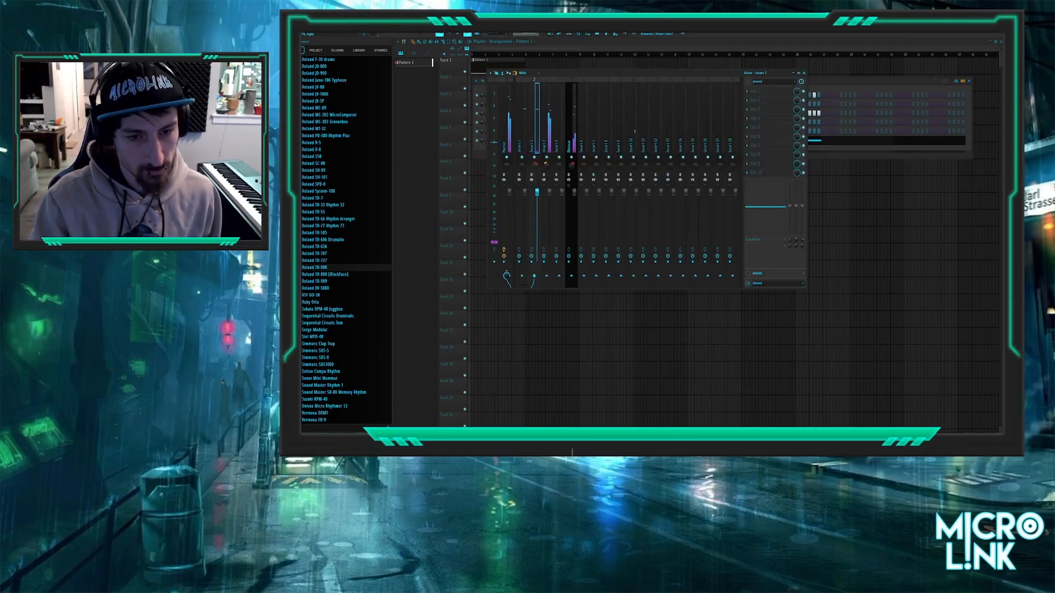
click(561, 170)
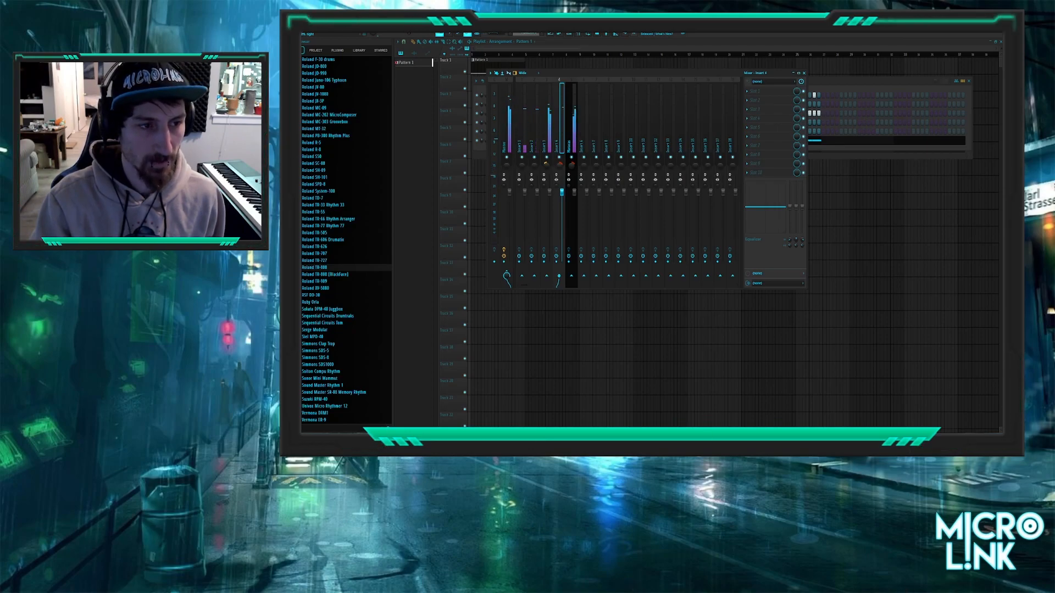
click(572, 166)
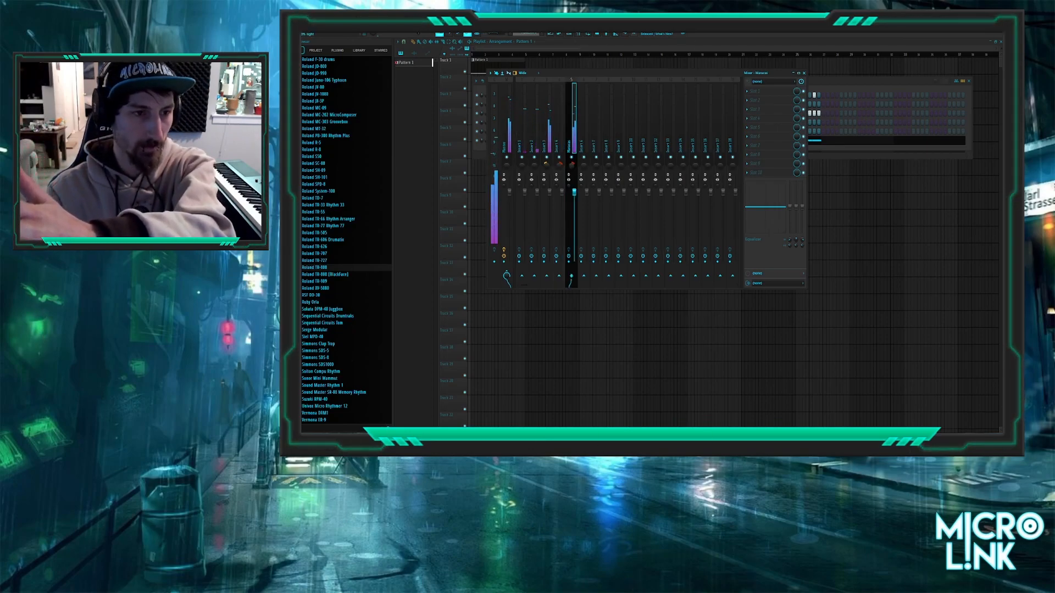
click(550, 165)
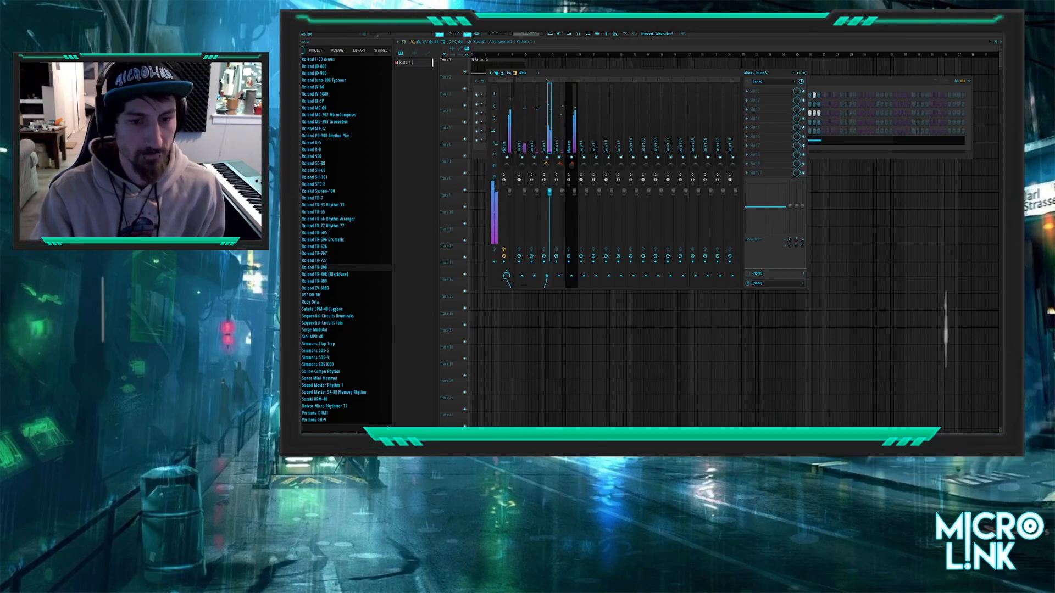
click(560, 165)
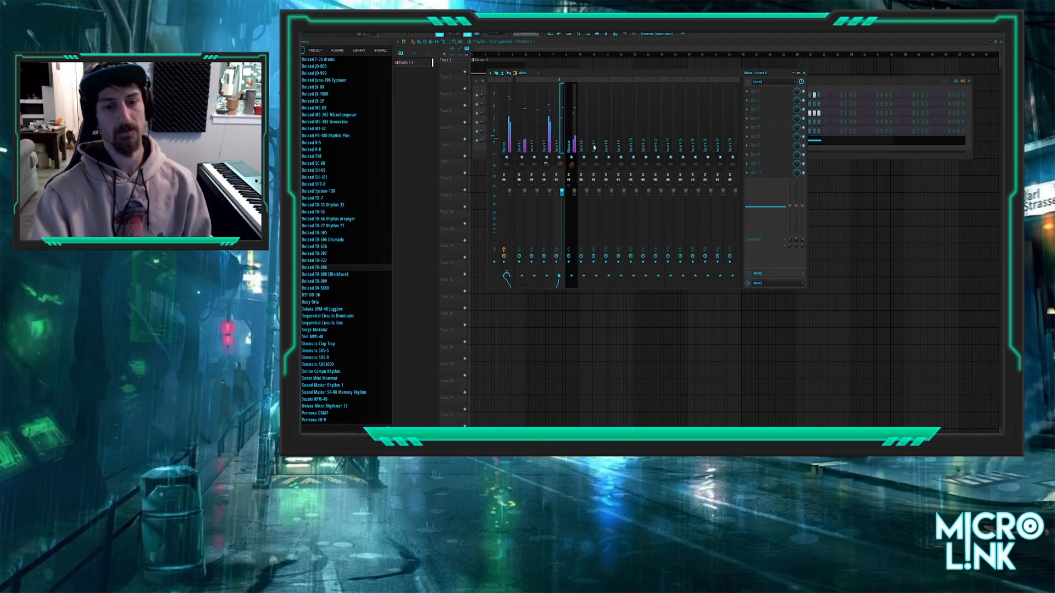
- Select the five drum tracks in the mixer and pull their faders all the way down together
key(F9)
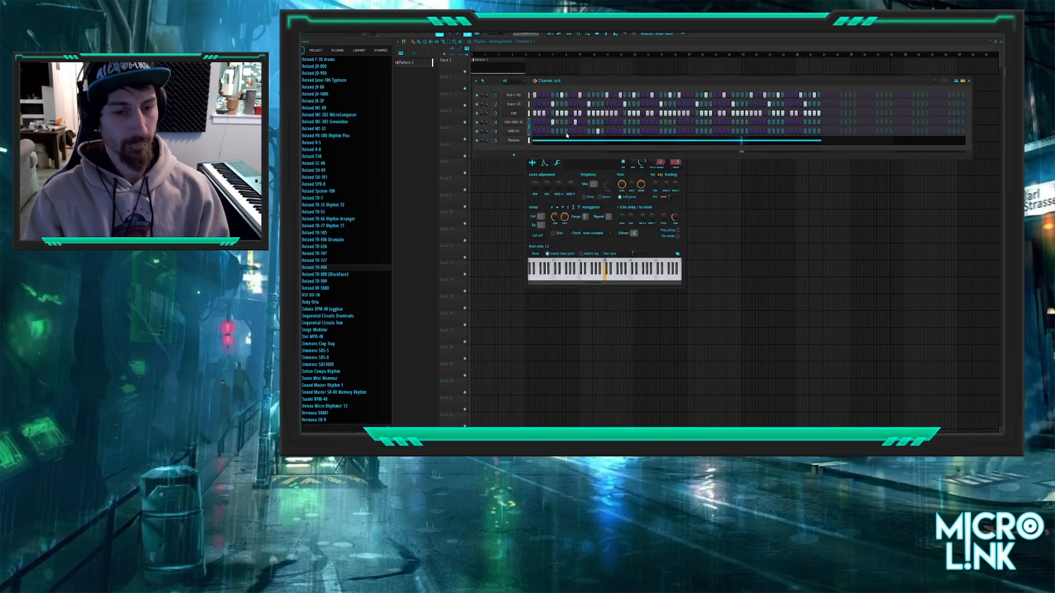
key(F9)
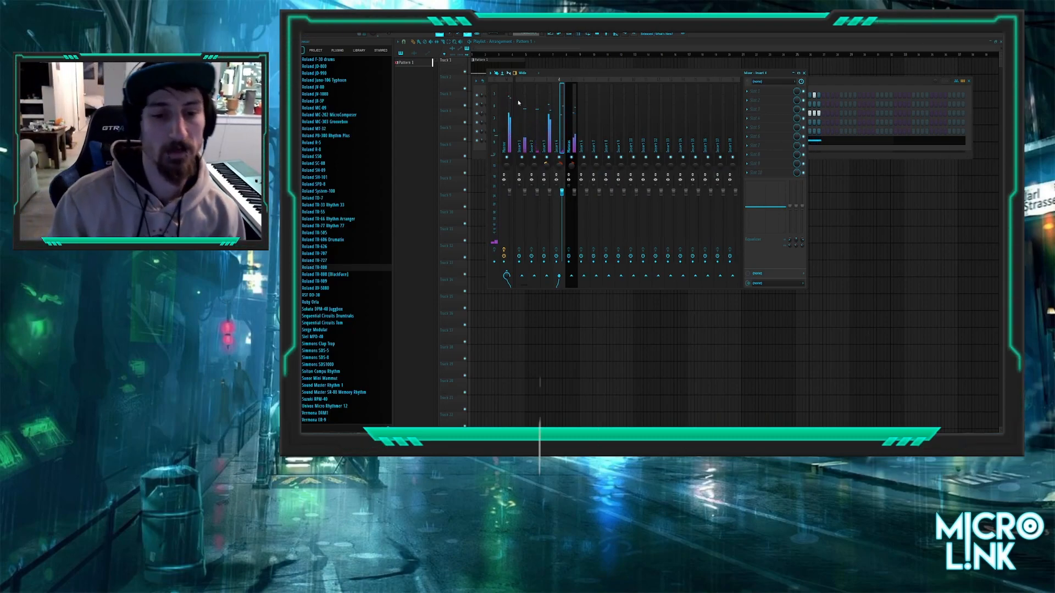
drag(575, 127, 525, 135)
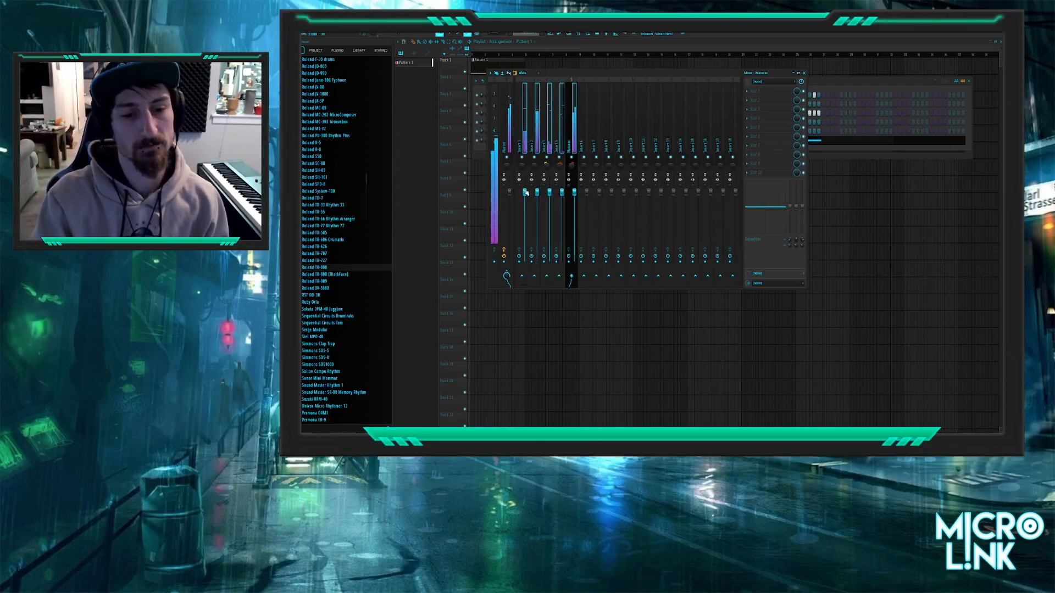
drag(525, 191, 525, 262)
click(574, 125)
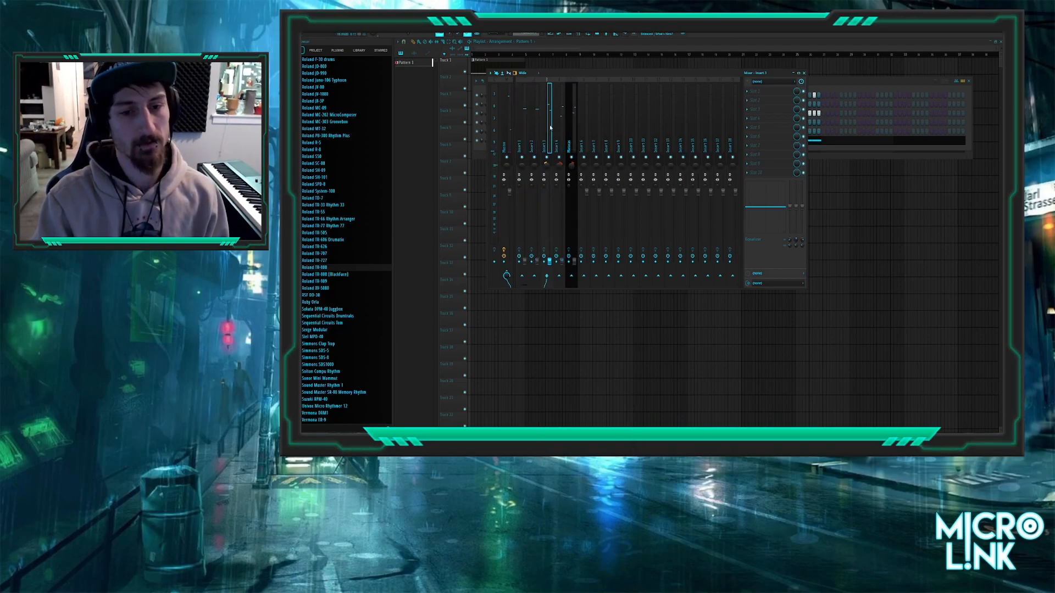
- Try out the fader range on the empty mixer track next to Maracas, comparing it with the Maracas fader
drag(574, 126, 522, 133)
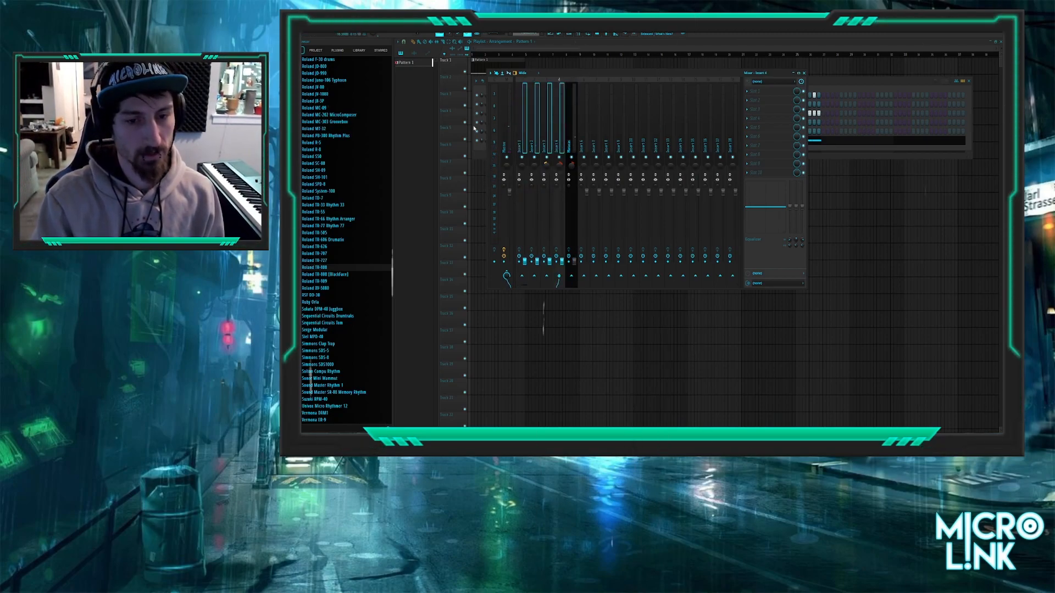
click(572, 126)
drag(586, 124, 493, 142)
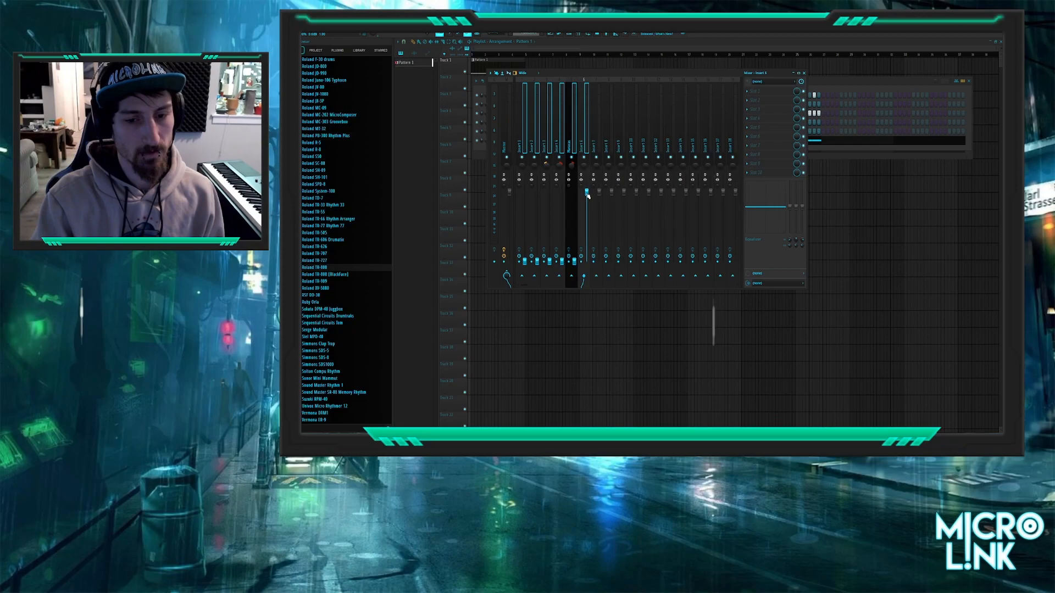
mouse_move(587, 210)
mouse_down()
mouse_move(586, 194)
mouse_move(586, 208)
mouse_up()
drag(587, 262, 586, 174)
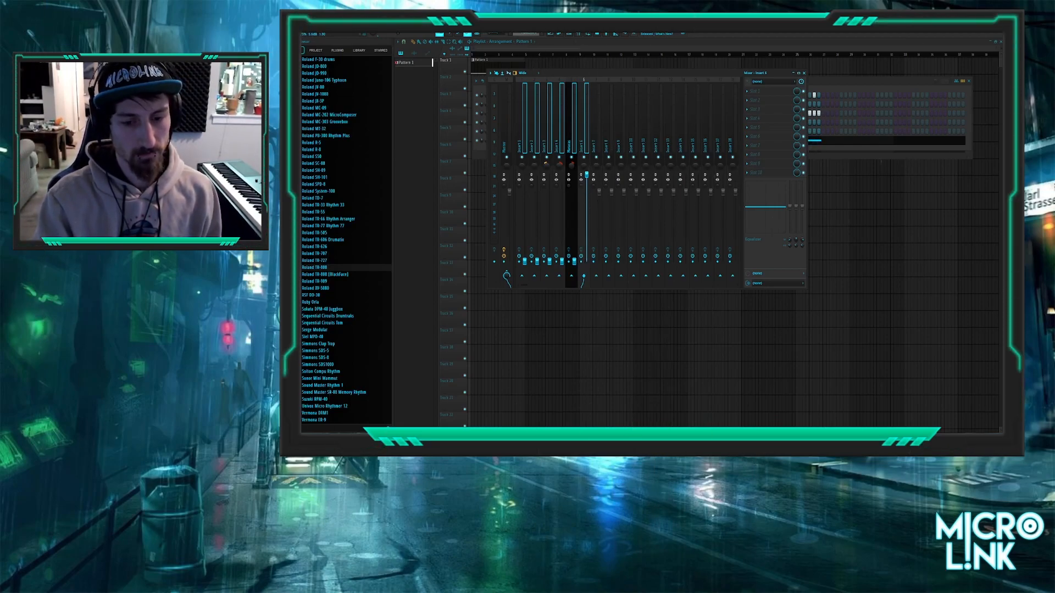
drag(574, 261, 575, 410)
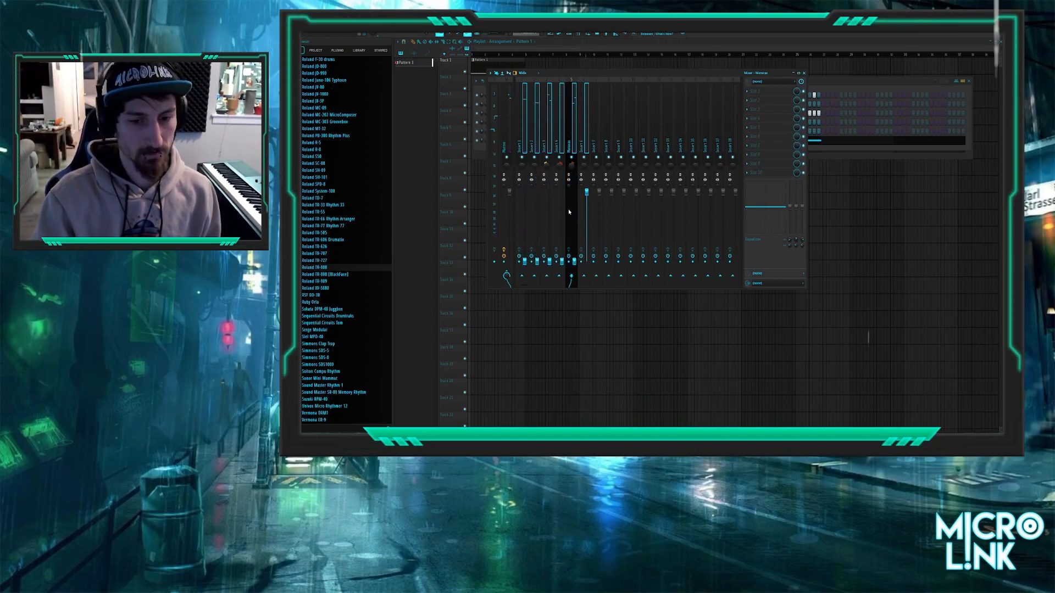
- Check the instrument order in the channel rack and name the mixer track following the kick "snare"
click(576, 141)
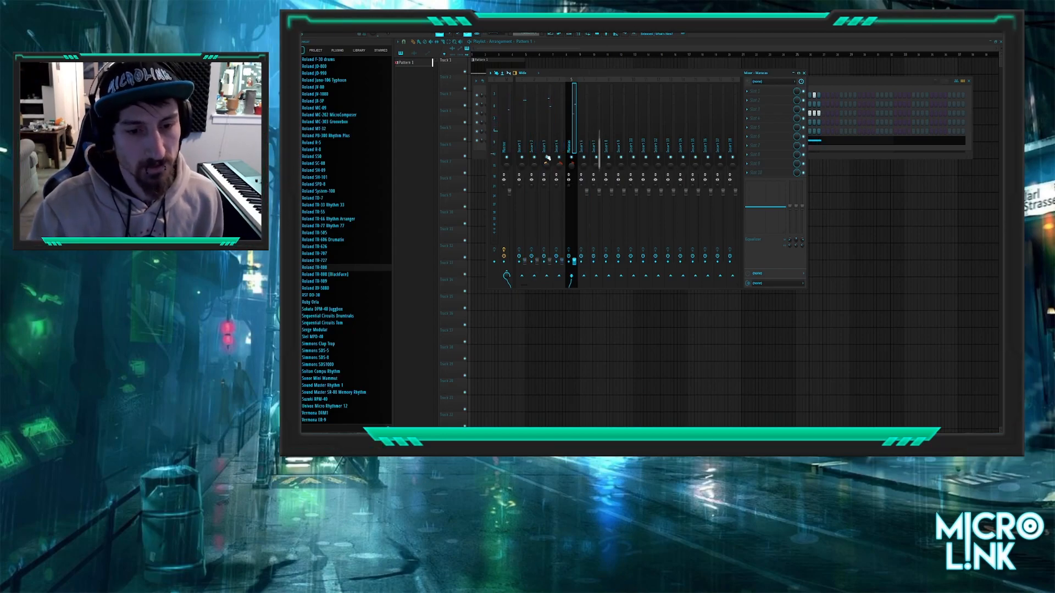
click(520, 135)
click(578, 35)
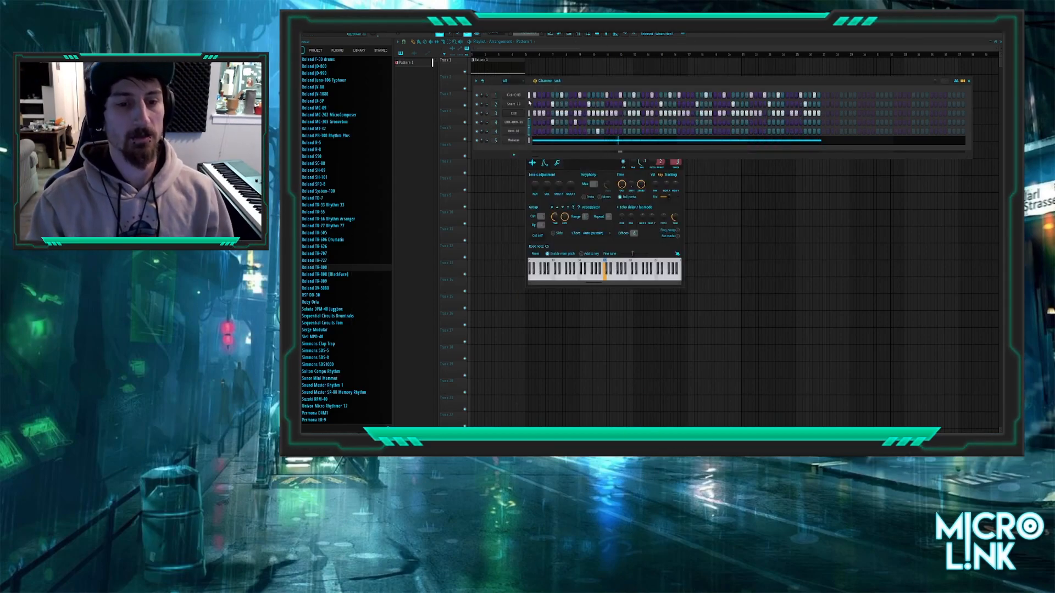
click(578, 35)
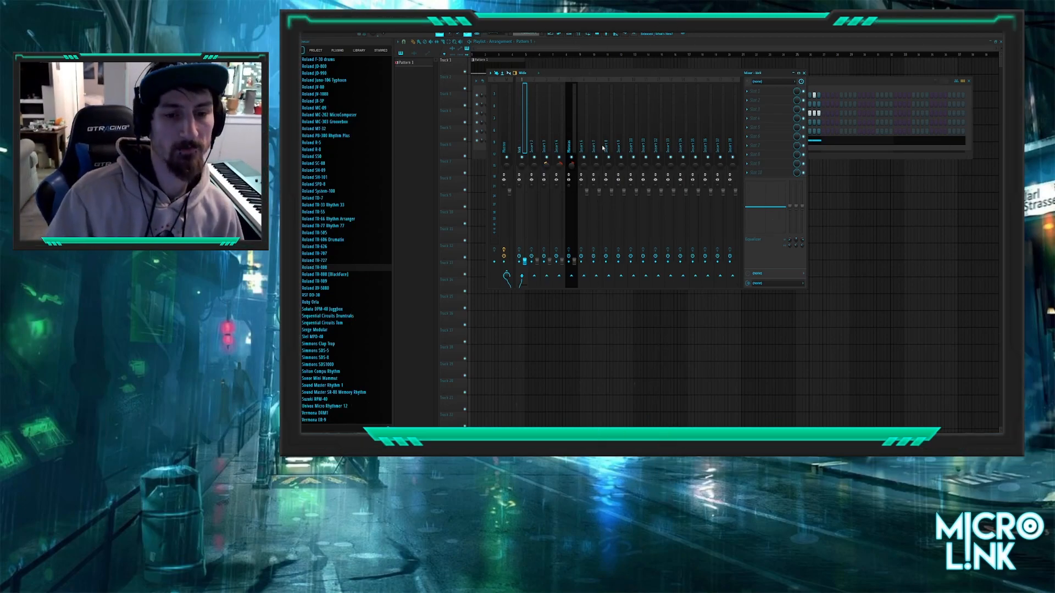
key(F9)
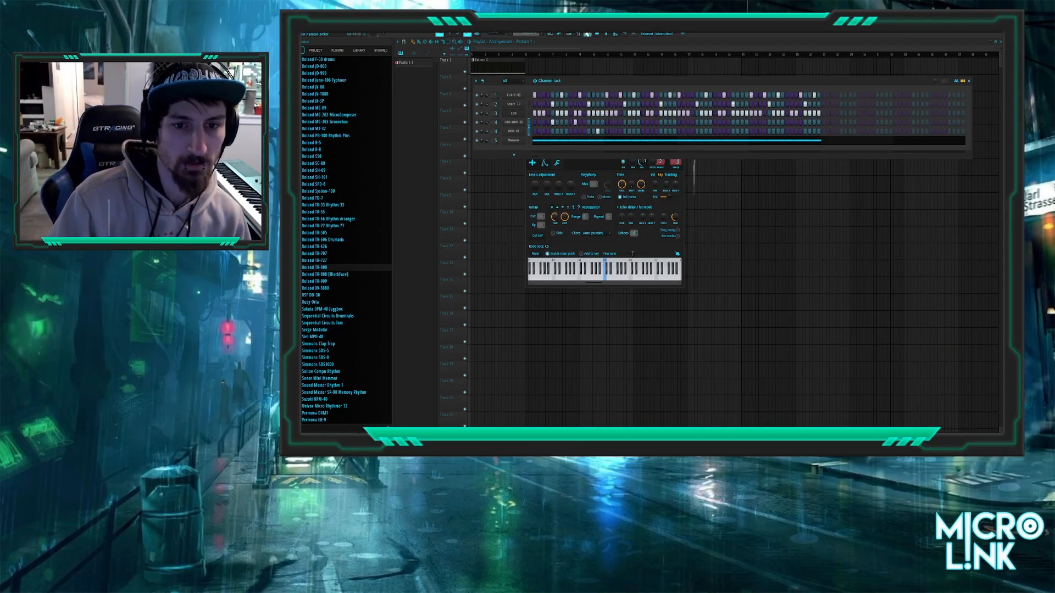
key(F9)
click(538, 133)
key(F2)
text(snare)
key(Return)
- Name the Insert 3 mixer track "HH"
click(550, 108)
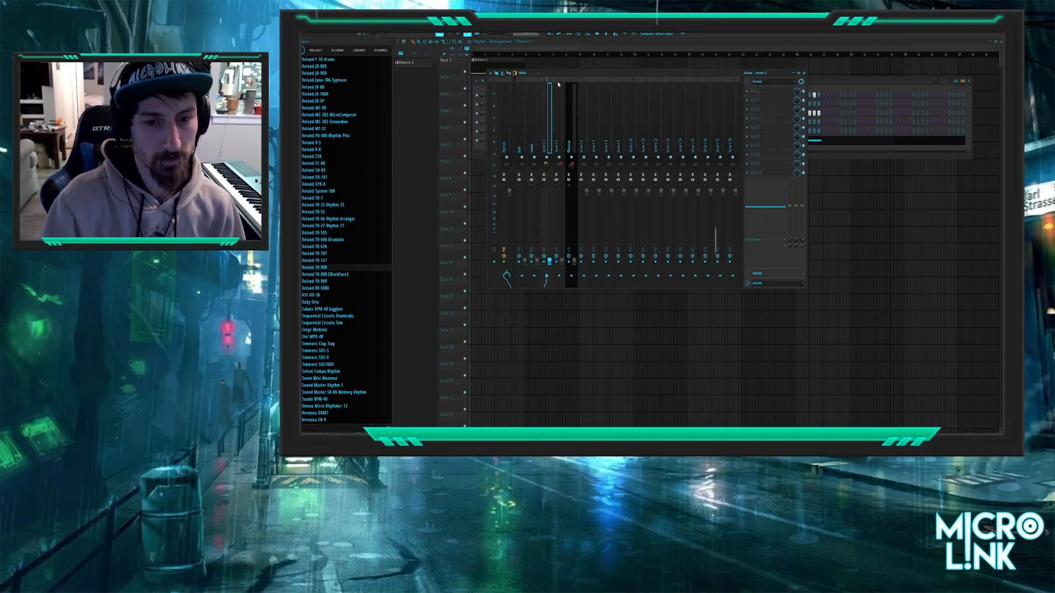
key(F2)
text(HH)
key(Return)
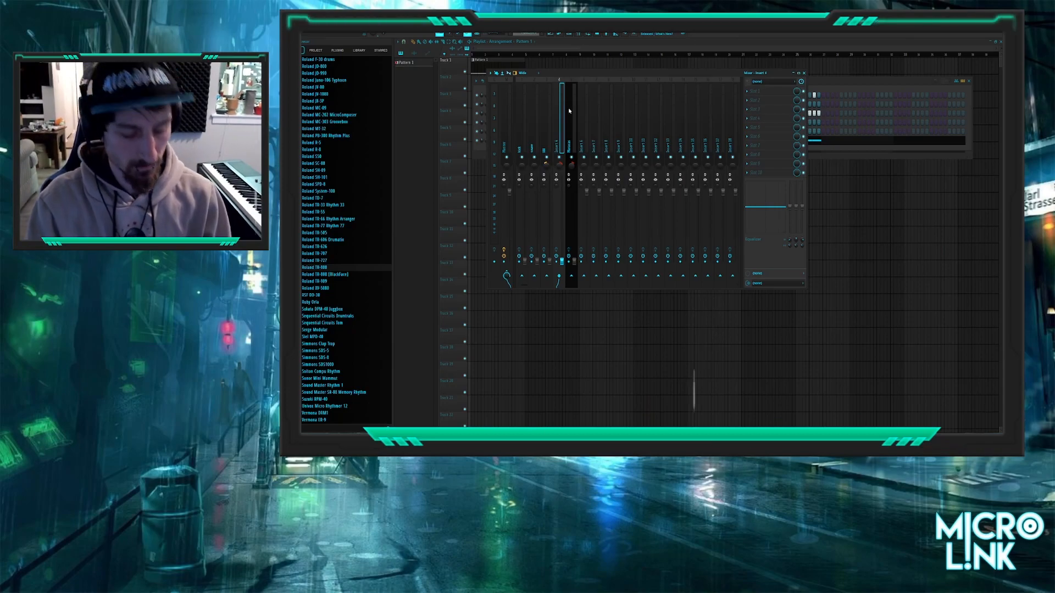
click(572, 129)
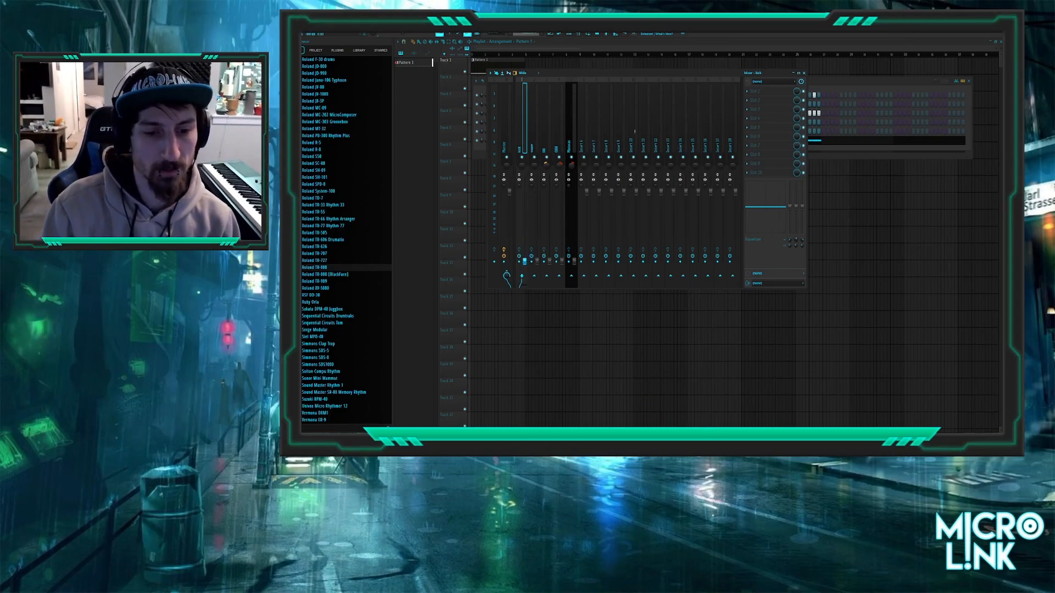
- Raise the kick track's fader to its default level, inspect the kick's sampler settings and move the mixer clear of the channel rack
drag(524, 239, 524, 192)
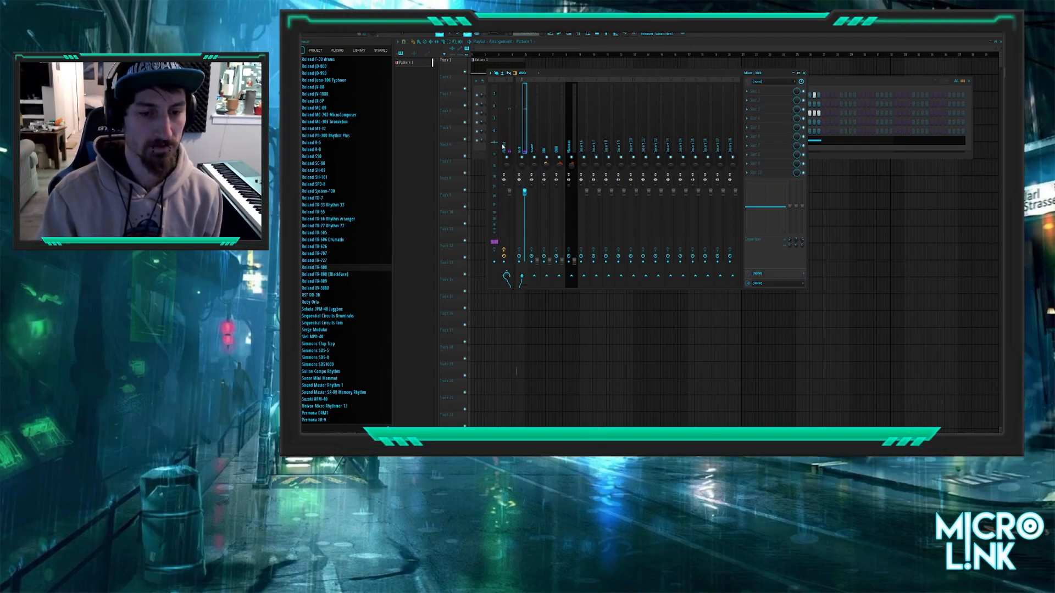
drag(564, 73, 611, 80)
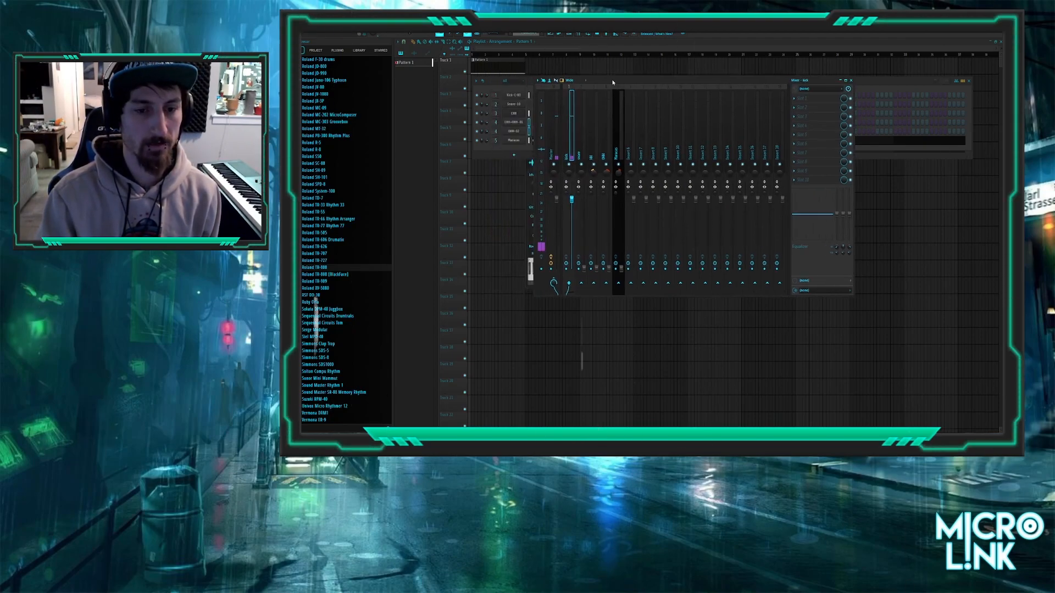
click(517, 96)
click(440, 119)
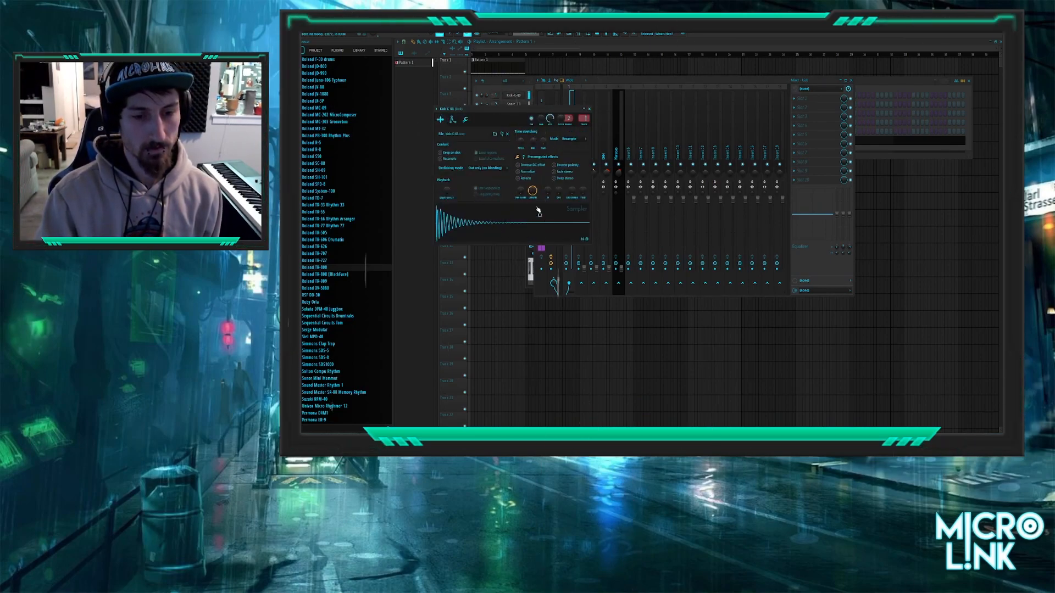
click(589, 109)
drag(593, 81, 570, 110)
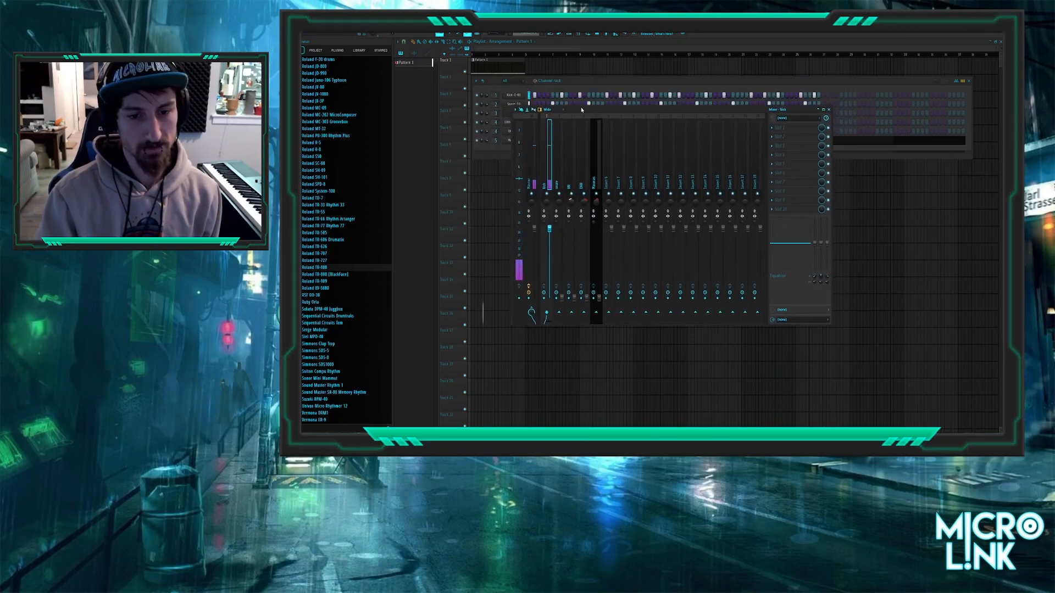
- Raise the faders of the snare, hi-hat, fourth drum and Maracas tracks by ear, keeping each below the kick's fader
click(559, 172)
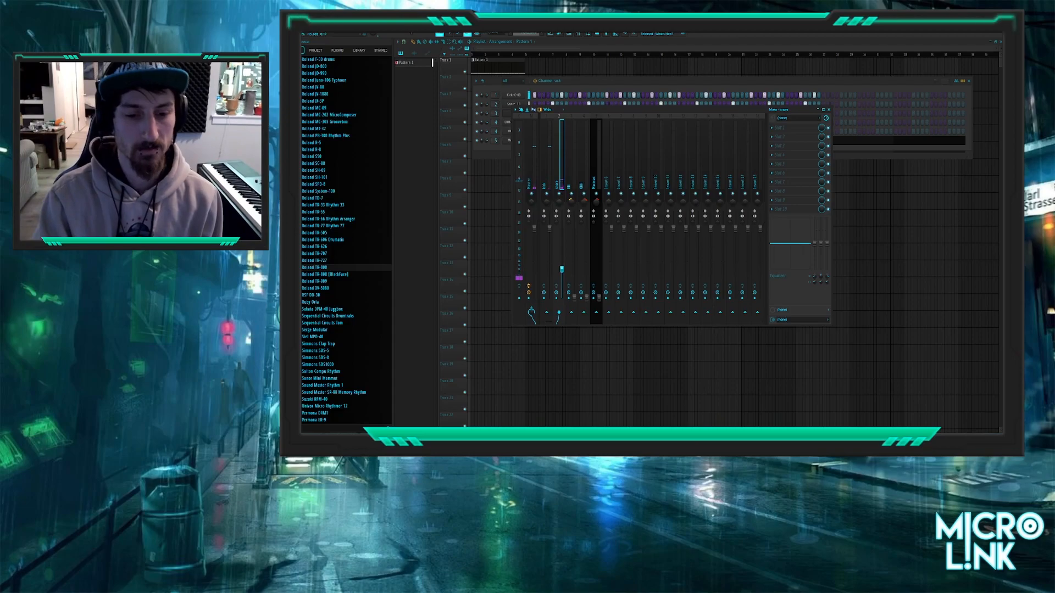
drag(561, 269, 562, 238)
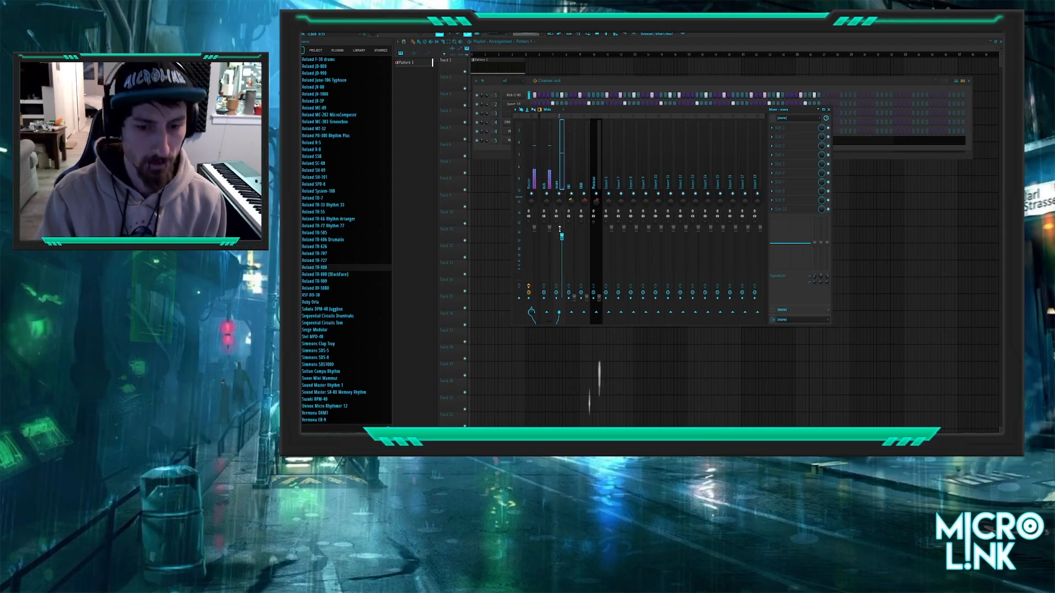
drag(574, 297, 574, 265)
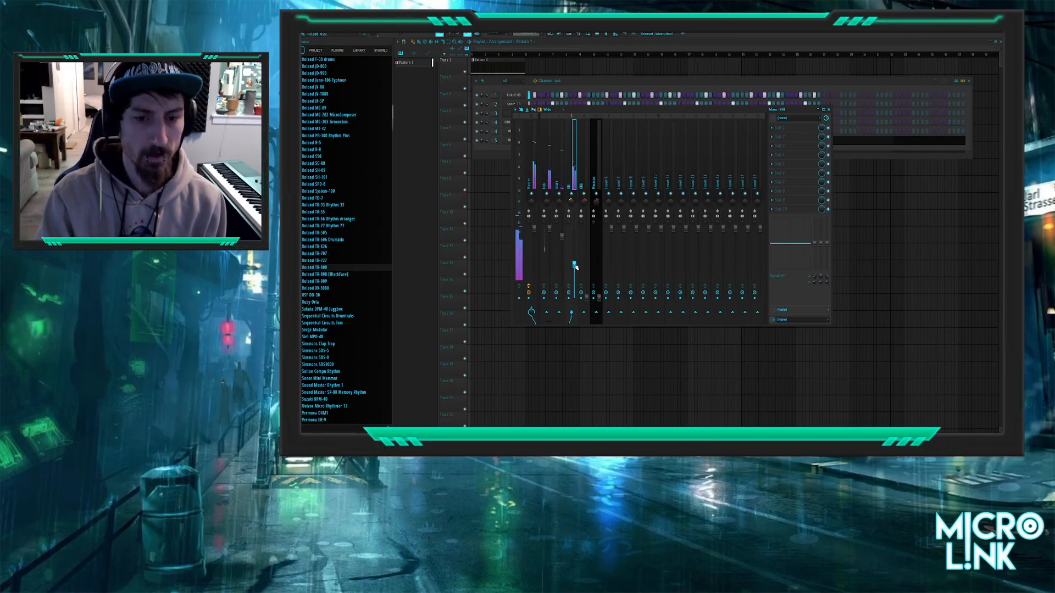
drag(574, 264, 574, 258)
drag(587, 297, 599, 254)
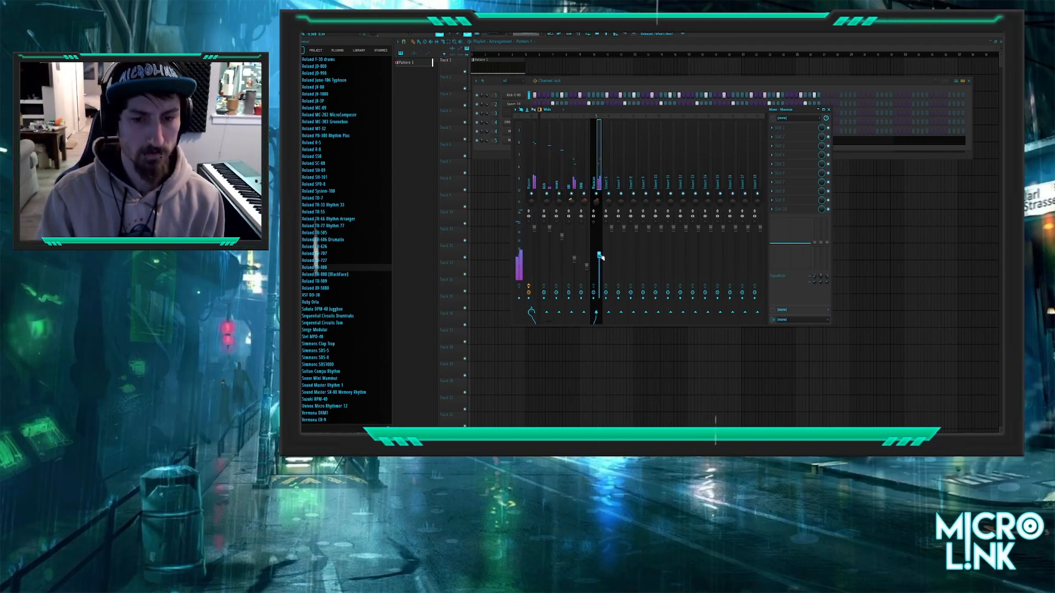
drag(600, 256, 600, 256)
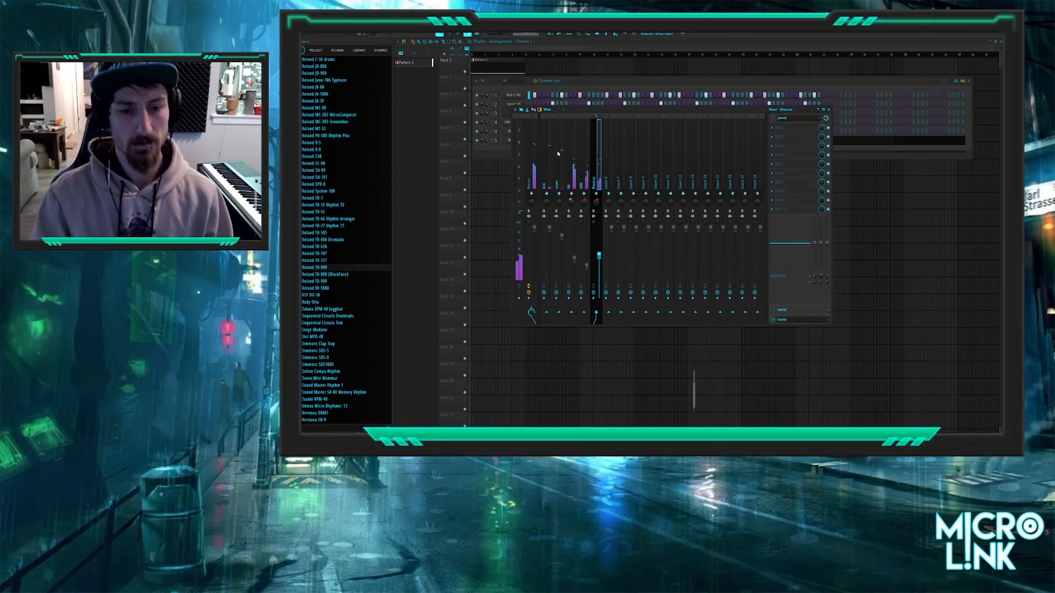
- Remove the Fruity Limiter from the master track and play the pattern to compare the drum tracks' levels with the master
click(533, 164)
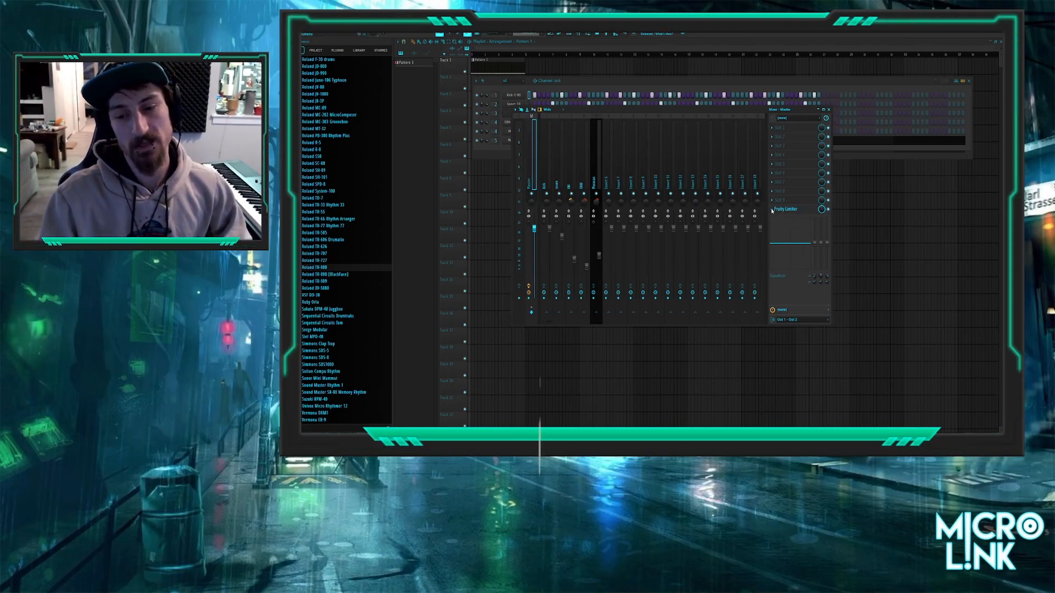
click(789, 183)
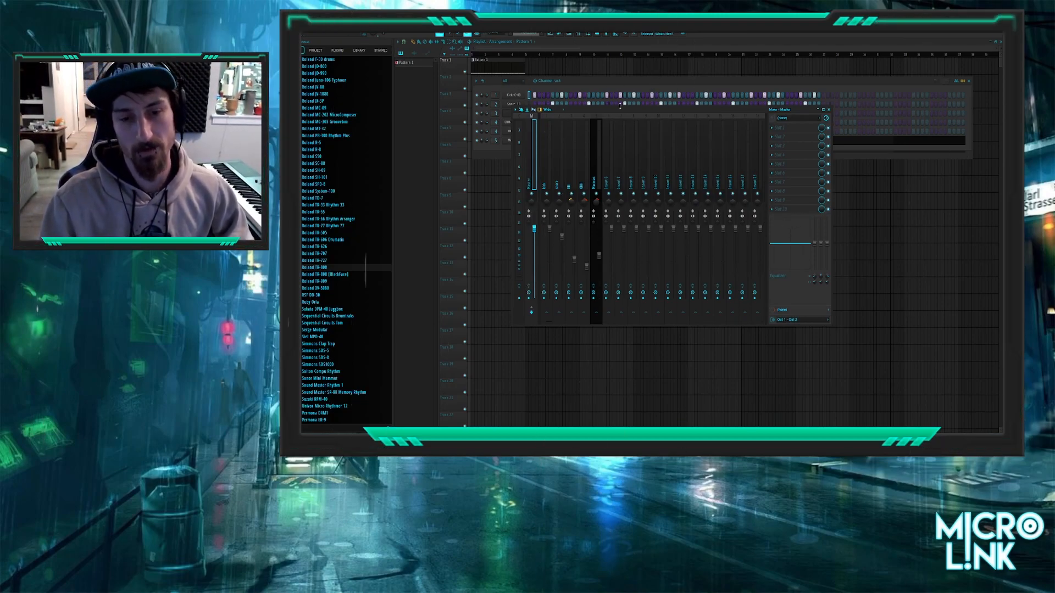
drag(617, 110, 611, 110)
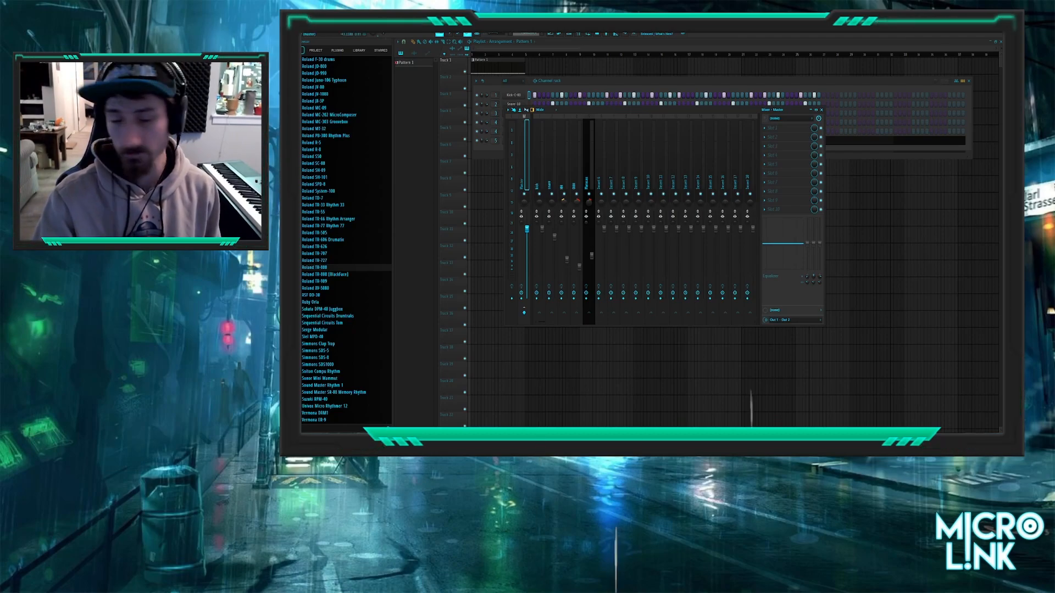
drag(574, 110, 566, 109)
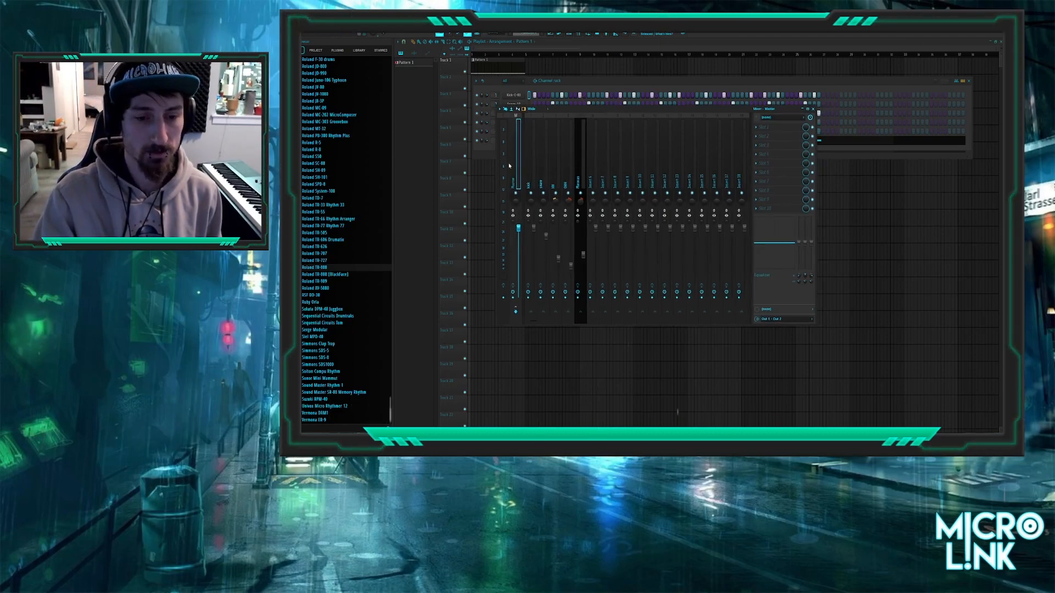
click(567, 160)
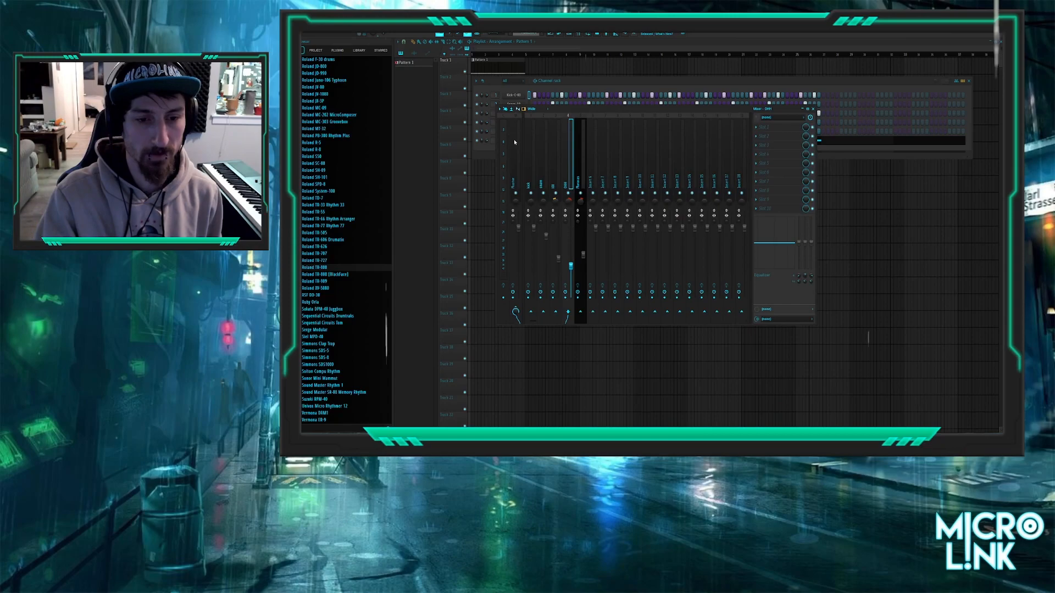
click(533, 160)
key(space)
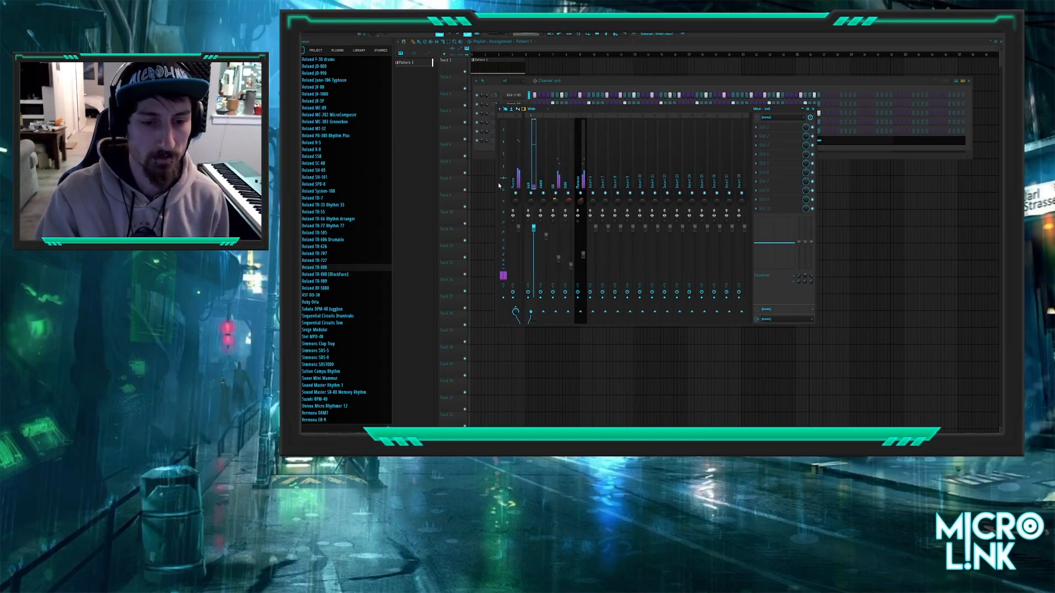
click(506, 184)
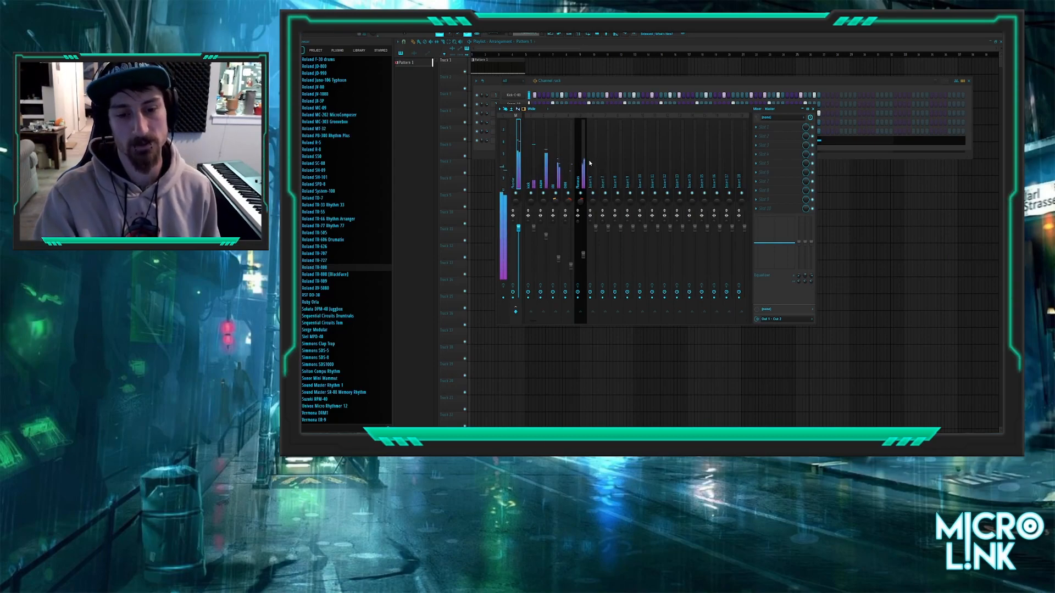
- Select the five drum tracks from kick to Maracas and route them only to the empty Insert 7 mixer track
click(584, 177)
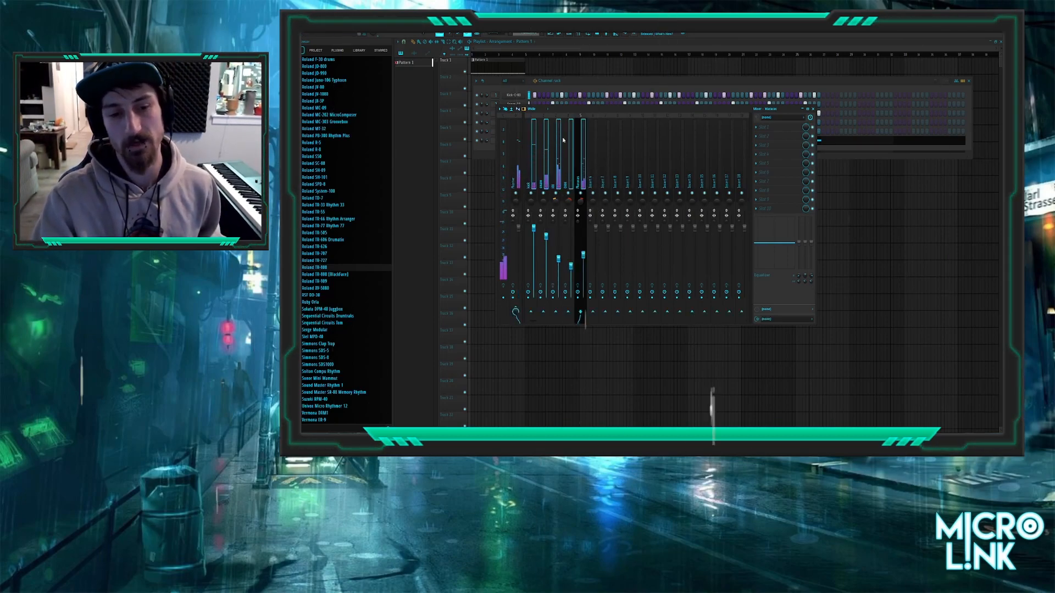
click(594, 173)
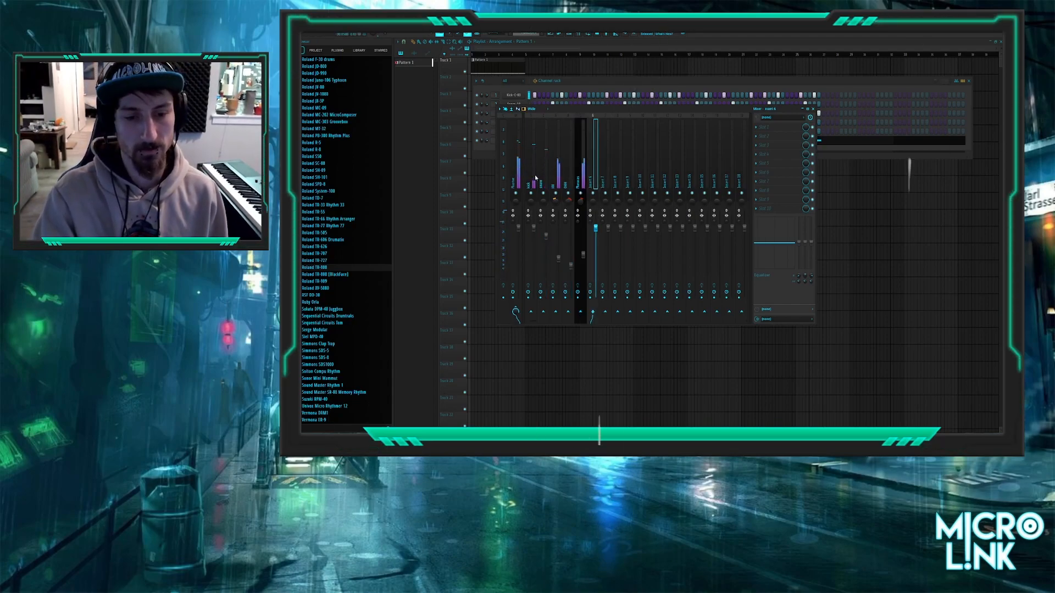
click(607, 181)
click(580, 182)
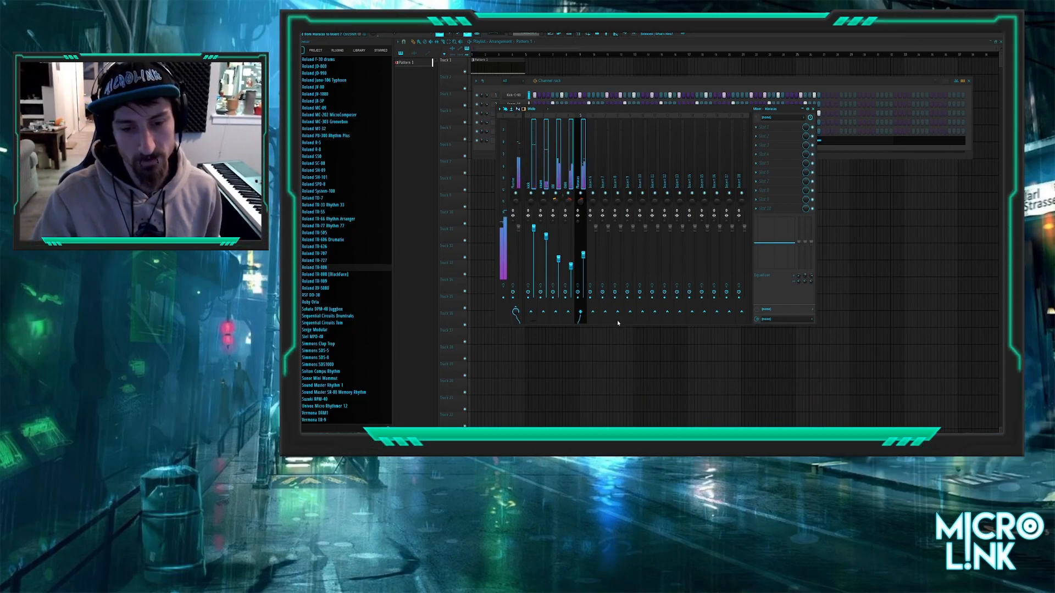
click(605, 312)
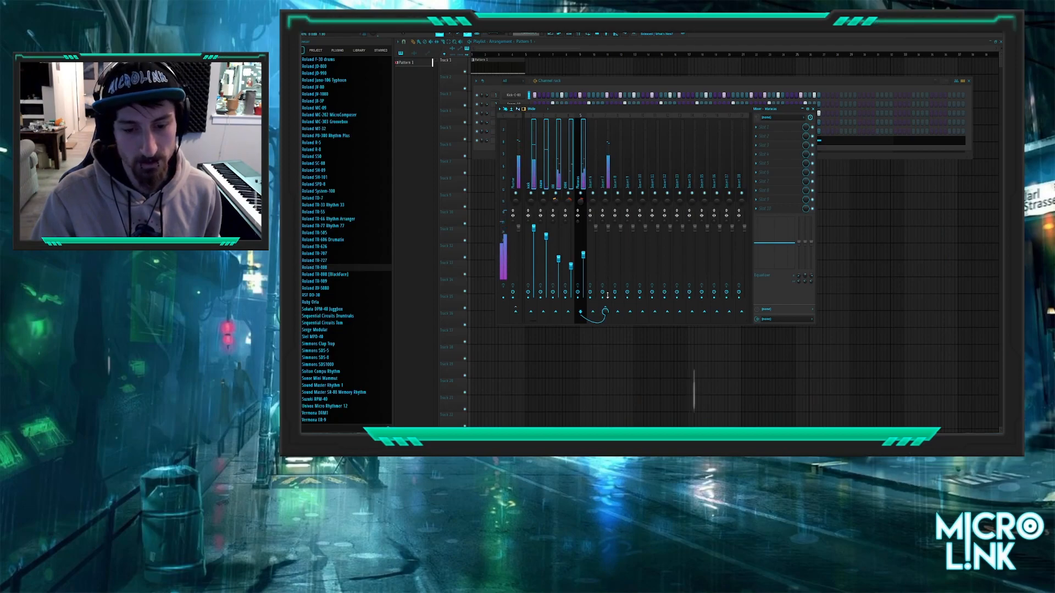
- Check the routing of the individual drum tracks, including the kick, to confirm that each one feeds Insert 7
click(530, 171)
click(568, 321)
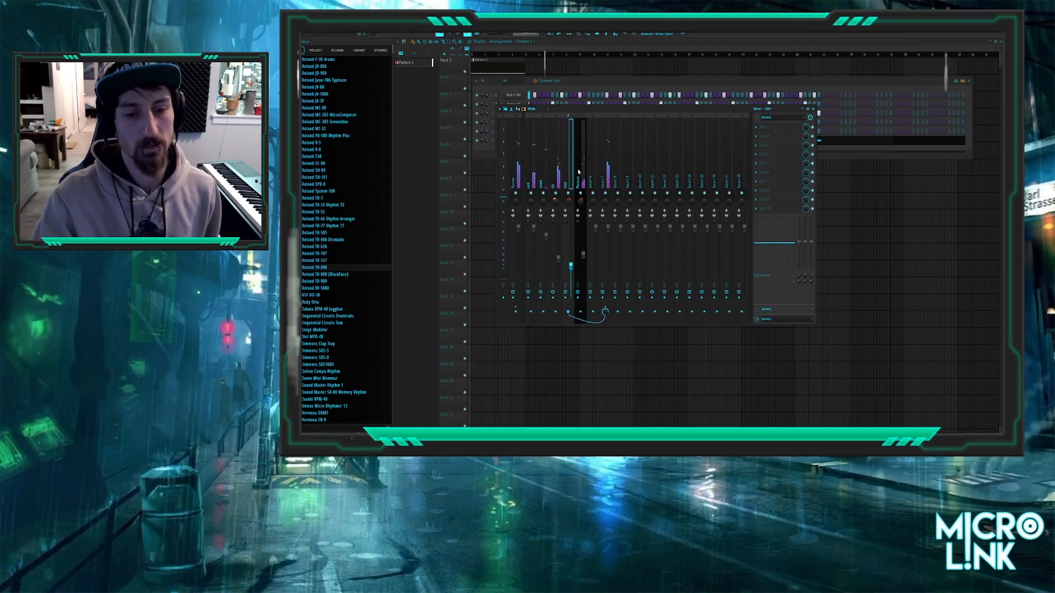
click(543, 320)
click(530, 320)
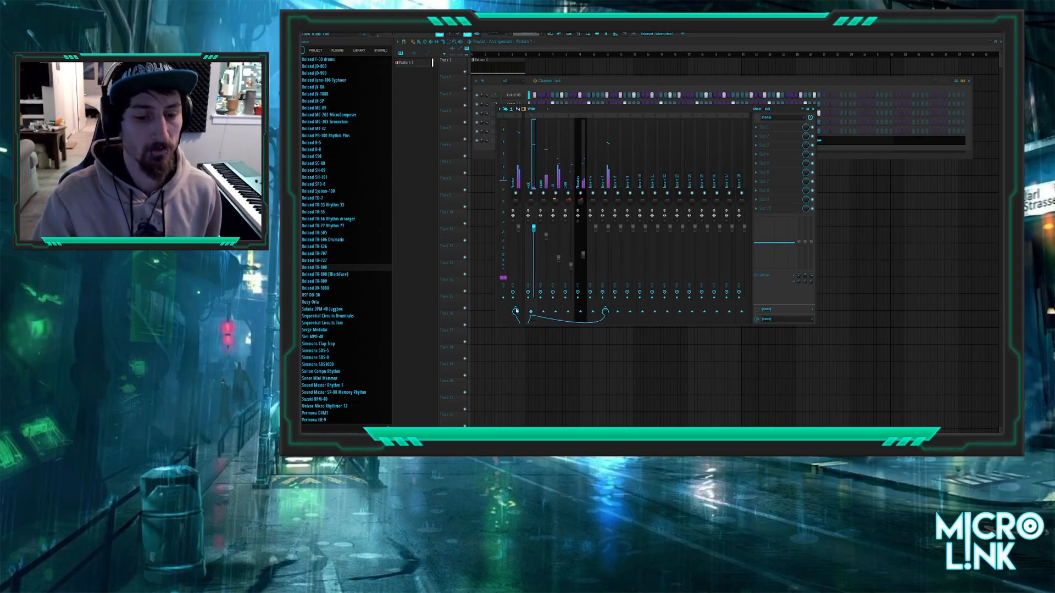
- Rename the Insert 7 mixer track "drums" and move it one slot over so it sits directly beside the Maracas track
click(607, 154)
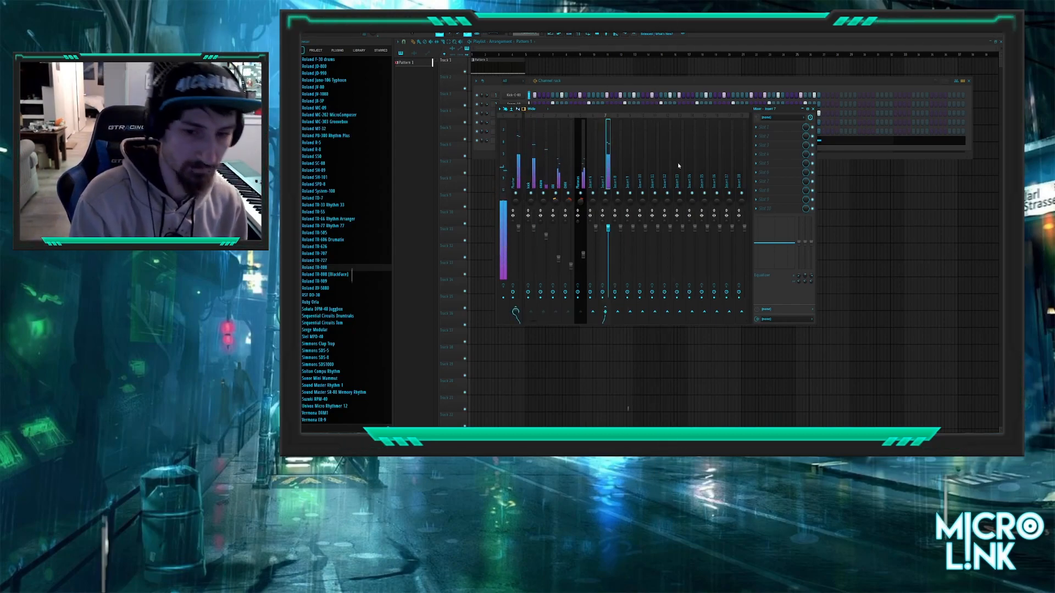
key(F2)
text(drums)
key(Return)
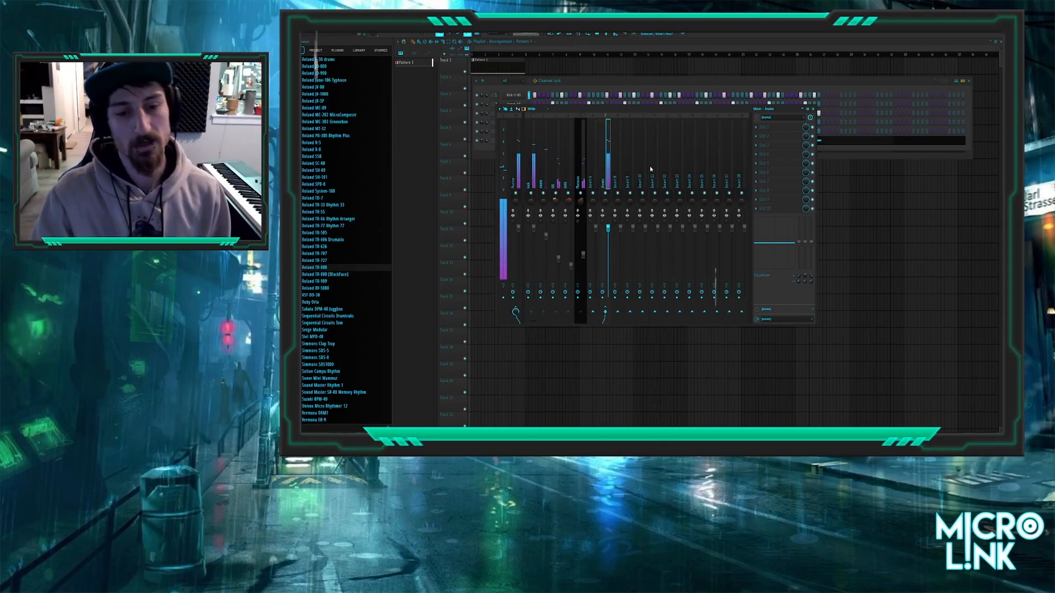
key(alt+Left)
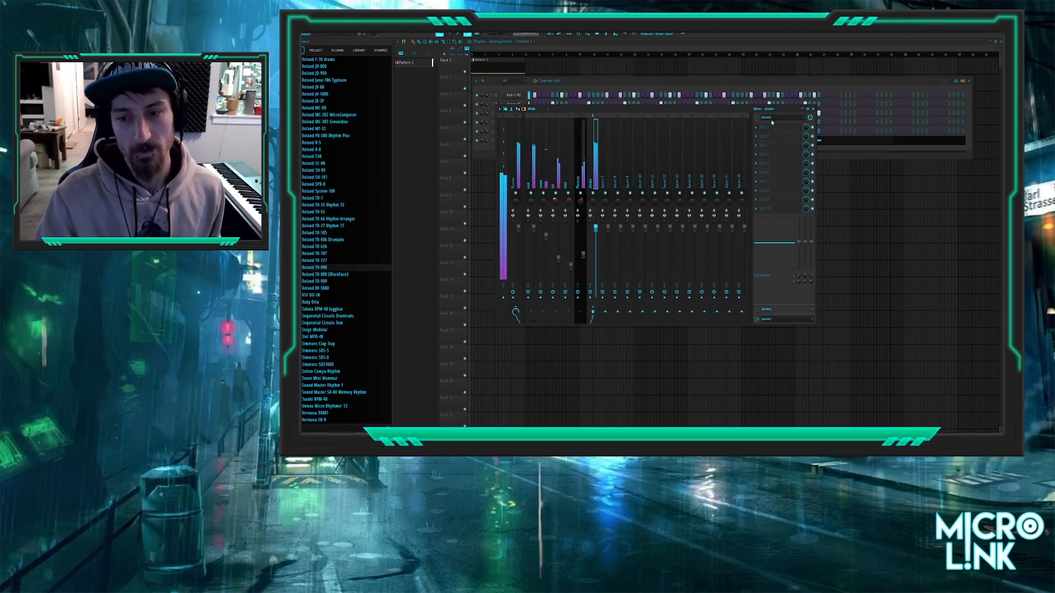
- Add a Fruity Compressor to the drums track, lower its threshold, set its type to Medium and adjust the gain and ratio by ear
click(845, 161)
drag(461, 70, 552, 166)
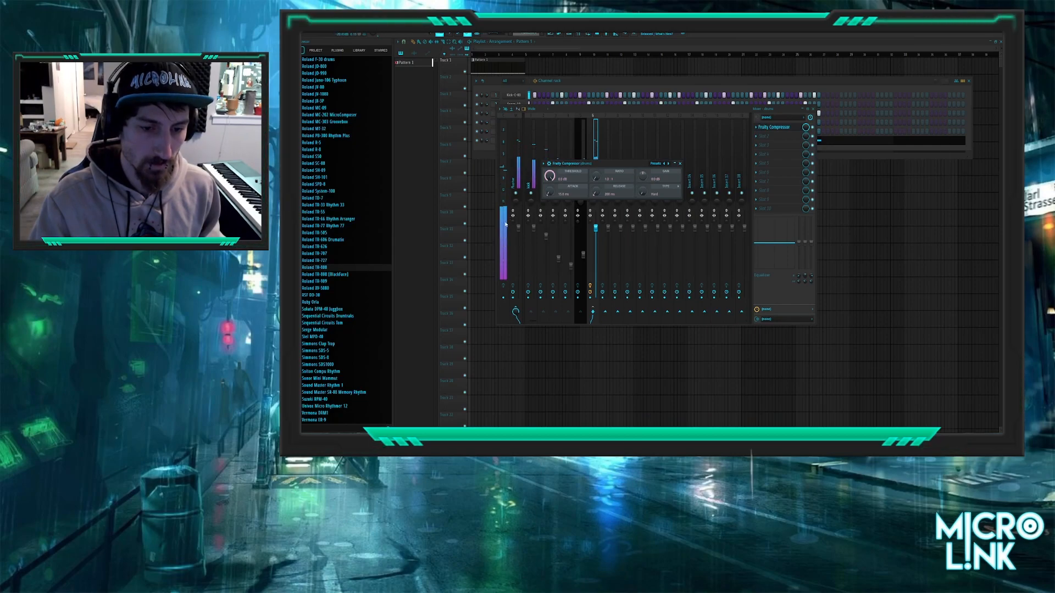
mouse_move(550, 176)
mouse_down()
mouse_move(550, 202)
mouse_move(550, 180)
mouse_up()
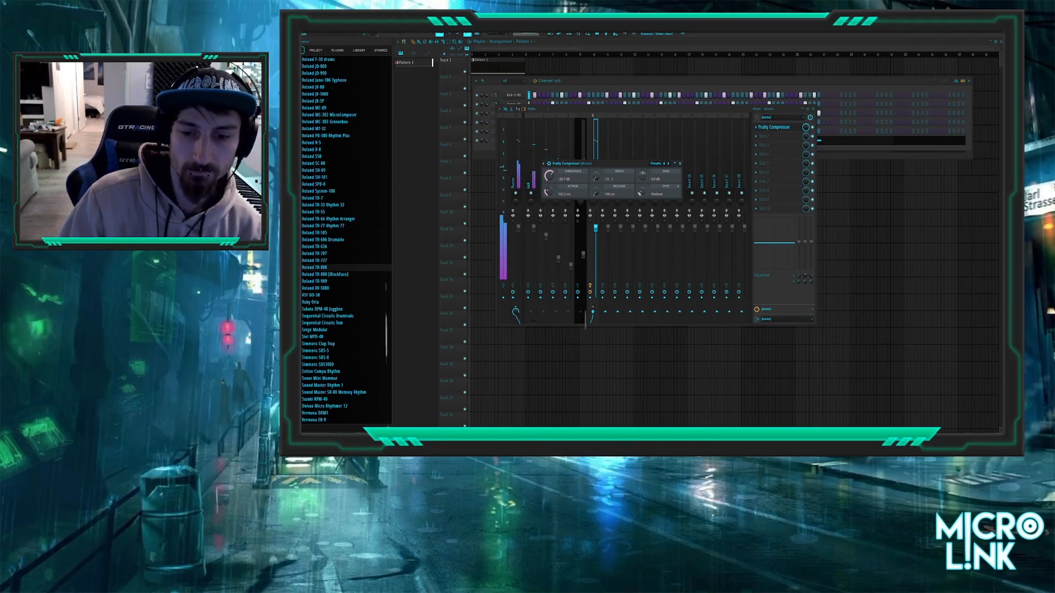
drag(646, 191, 644, 174)
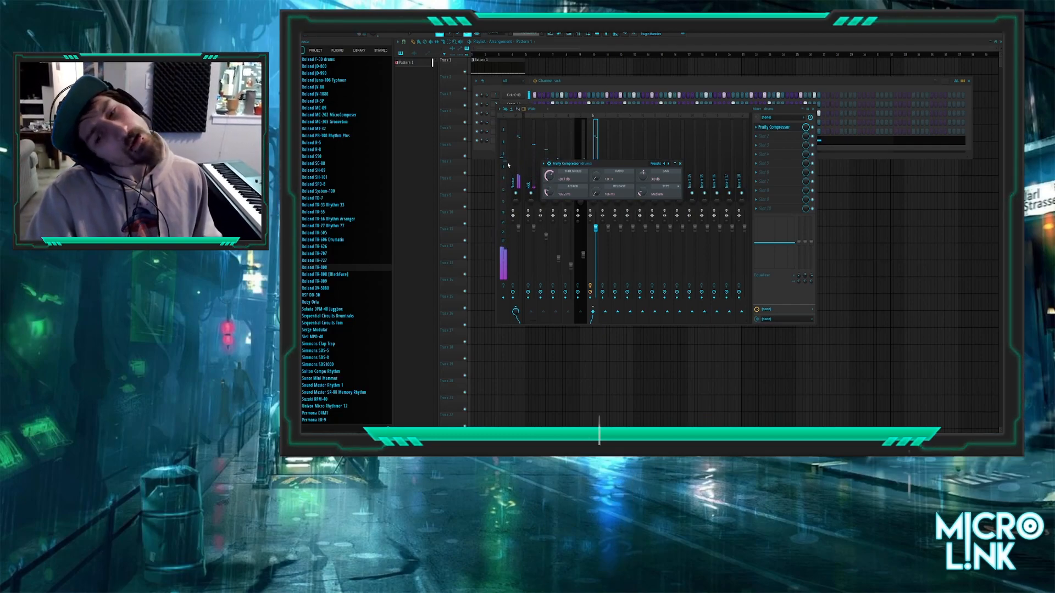
mouse_move(596, 178)
mouse_down()
mouse_move(595, 166)
mouse_move(597, 194)
mouse_up()
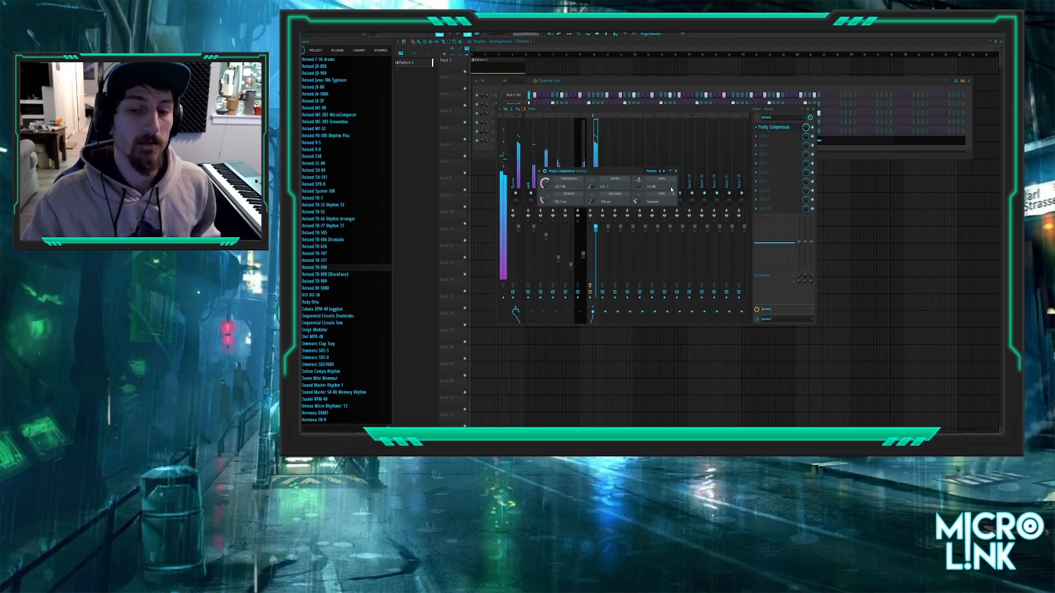
- Fine-tune the drums compressor's gain, attack and ratio by ear while the pattern plays, and close its window
drag(639, 184, 637, 174)
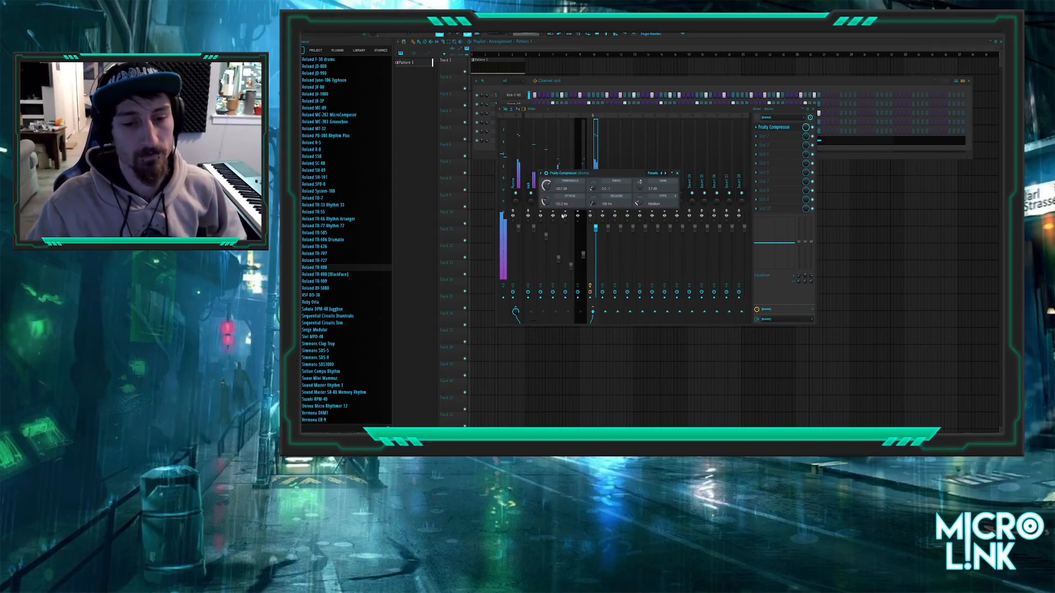
drag(545, 205, 545, 202)
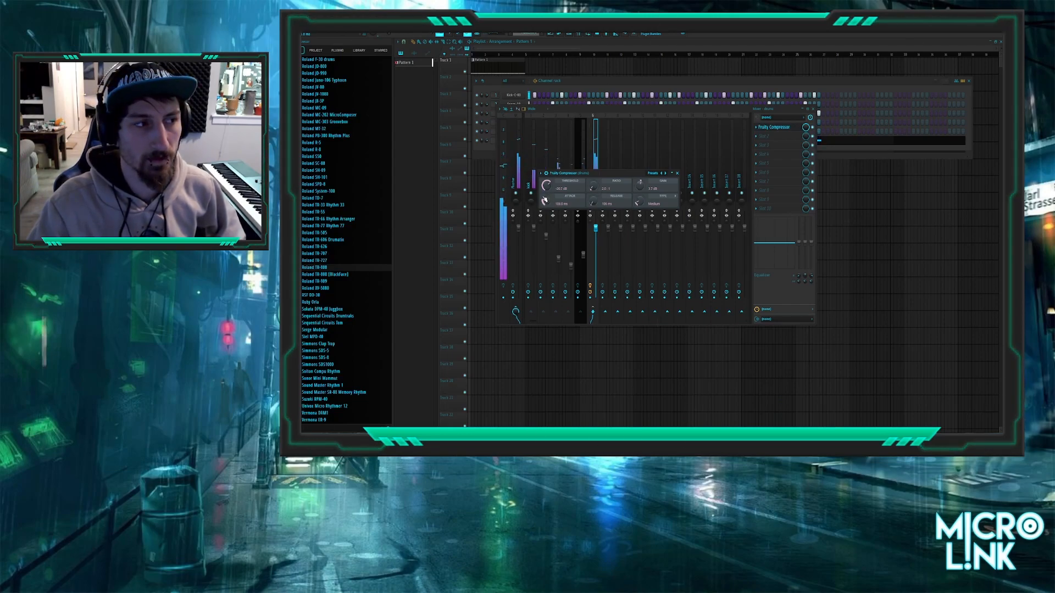
drag(548, 202, 548, 219)
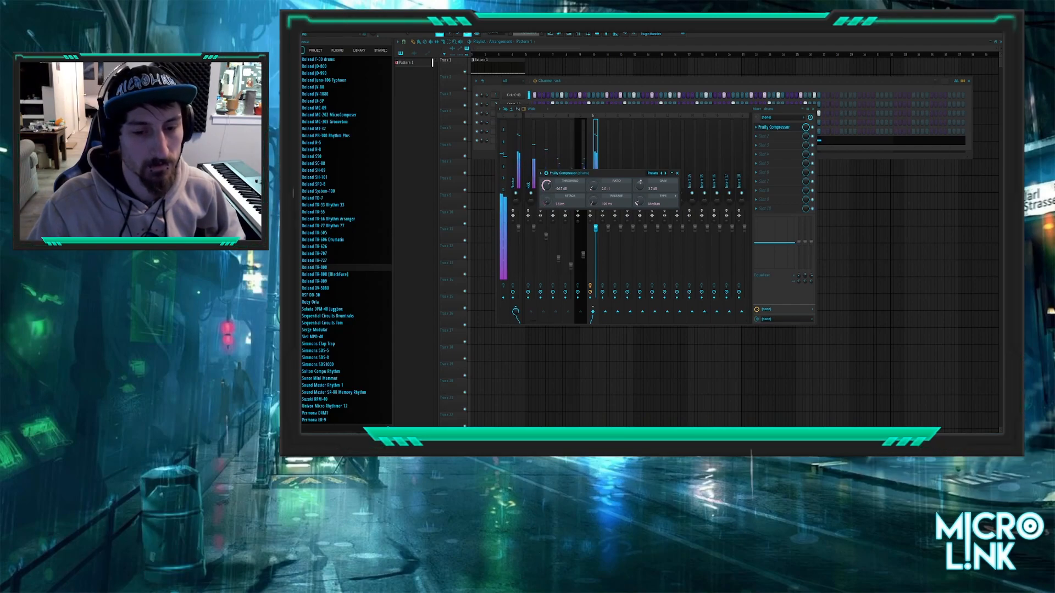
drag(603, 177, 590, 206)
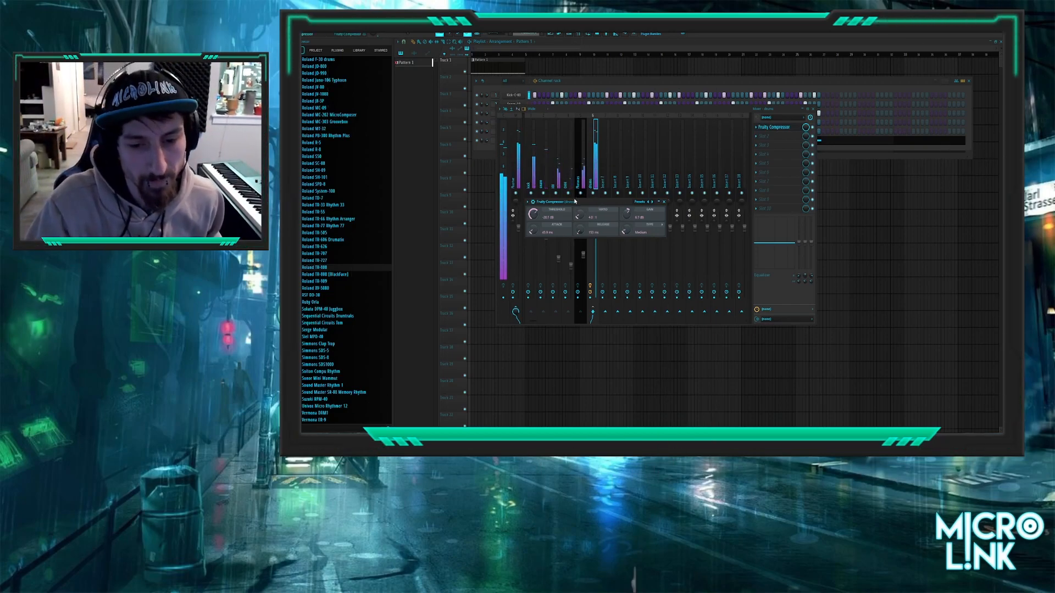
drag(580, 216, 607, 203)
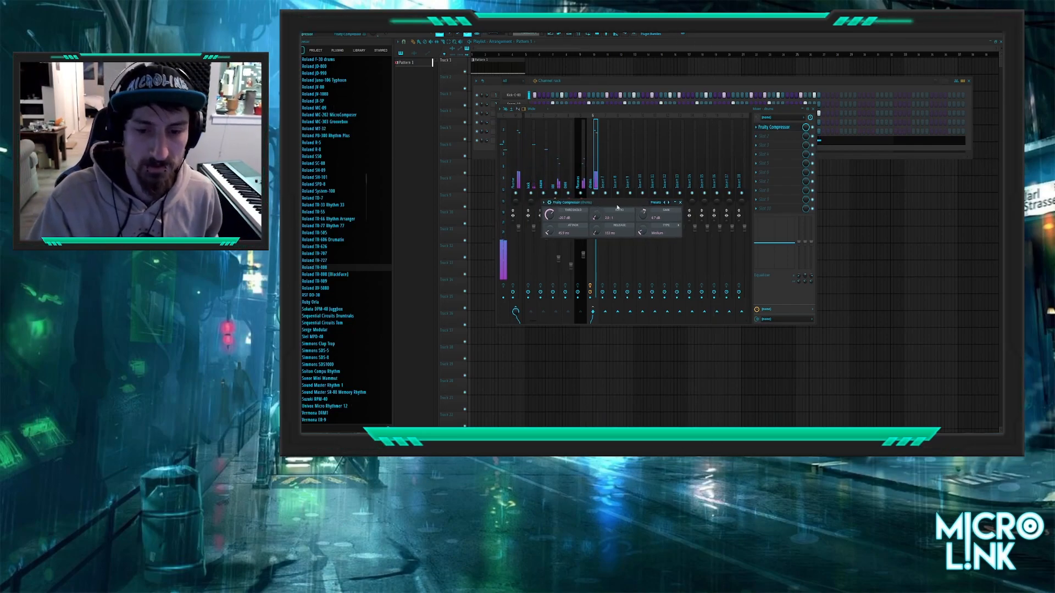
click(681, 203)
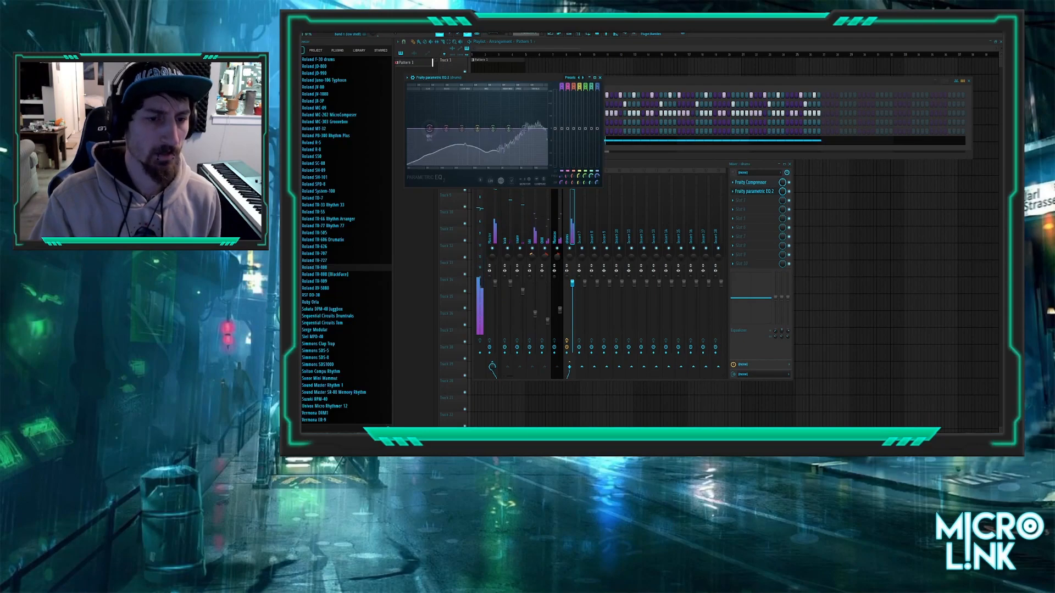
- Add Fruity Parametric EQ 2 to the drums track, cut a low-mid band and turn the lowest band into a high-pass filter
drag(446, 128, 455, 150)
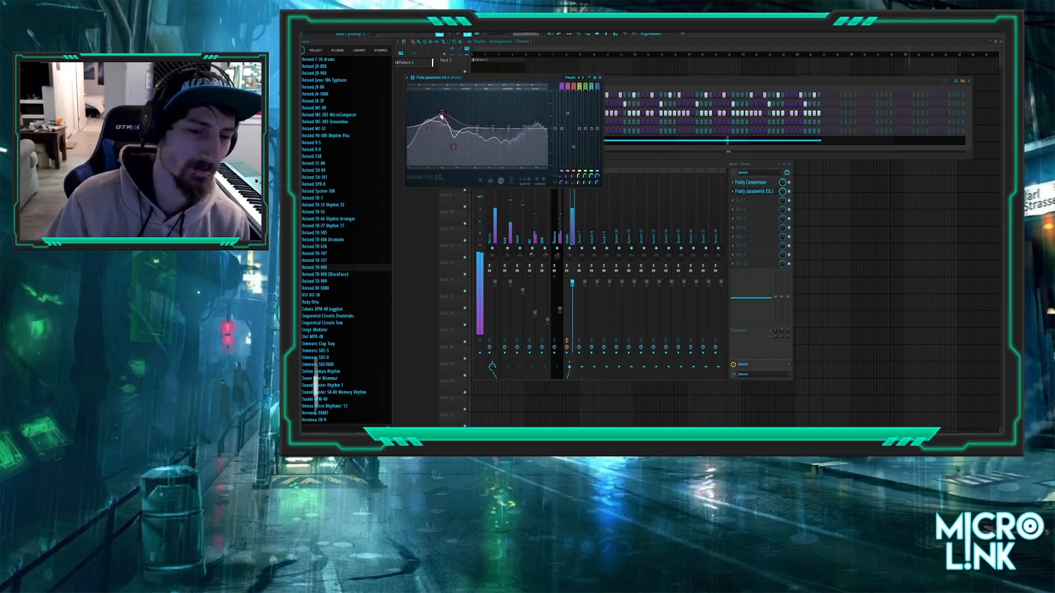
drag(444, 115, 427, 136)
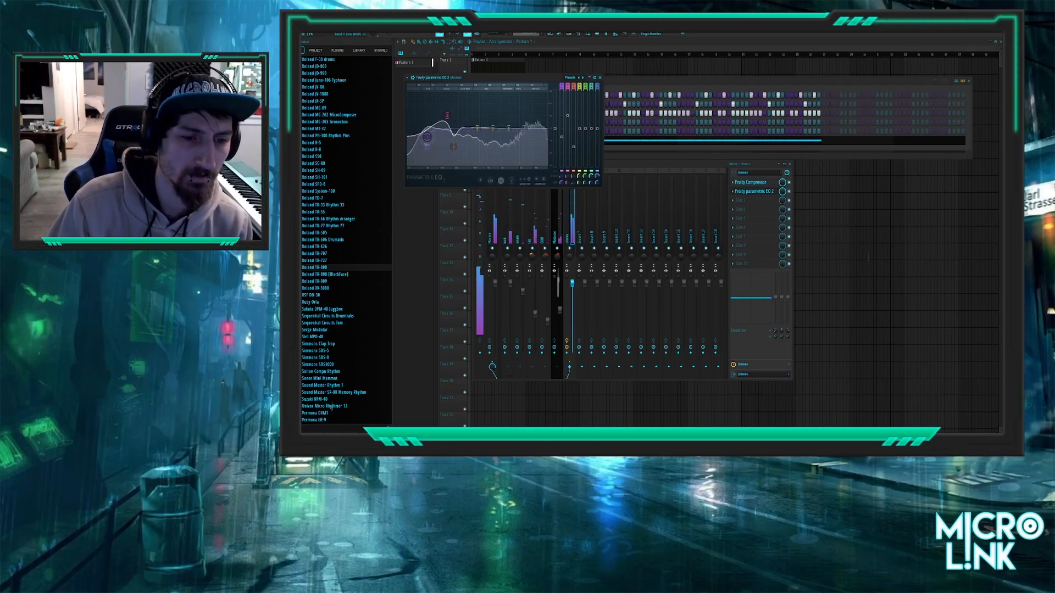
right_click(427, 137)
click(448, 162)
drag(427, 136, 417, 128)
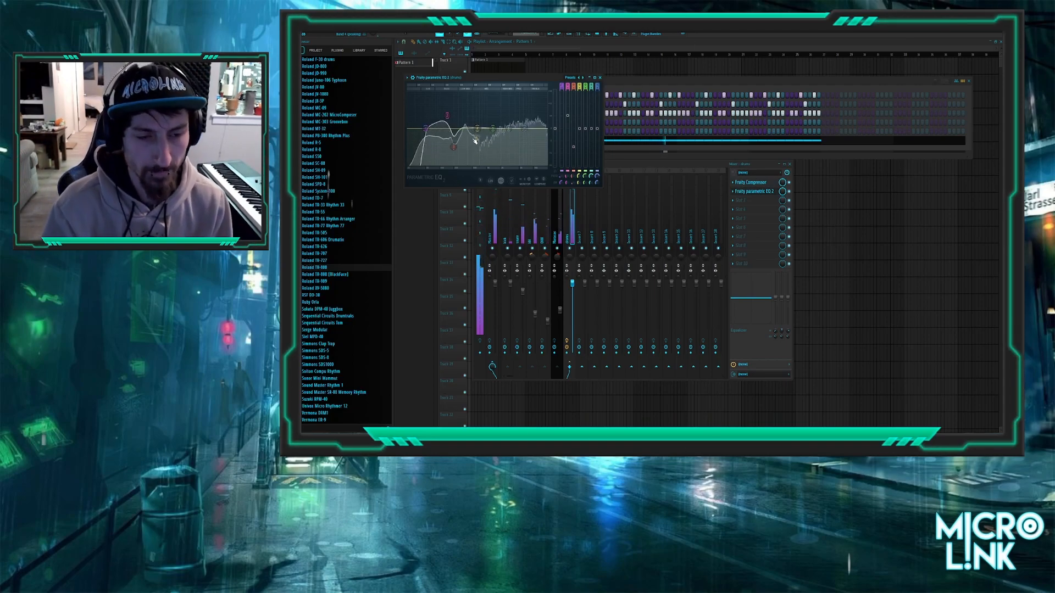
mouse_move(427, 129)
mouse_down()
mouse_move(416, 128)
mouse_move(440, 129)
mouse_up()
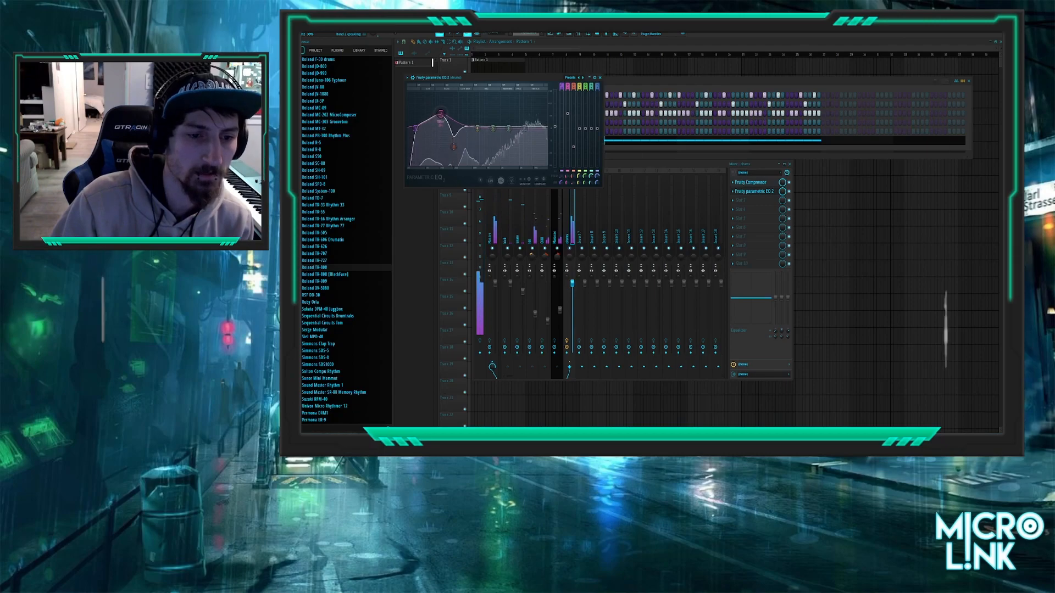
- Sweep the second and third EQ bands through the low mids, leaving the second near flat and the third as a shallow cut
drag(439, 113, 446, 101)
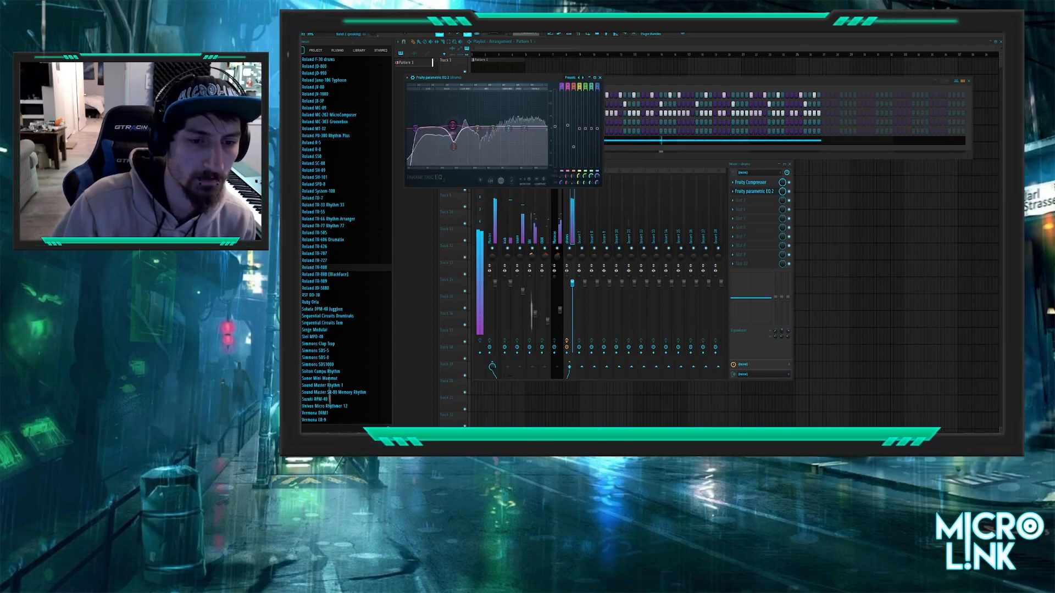
drag(441, 122, 443, 124)
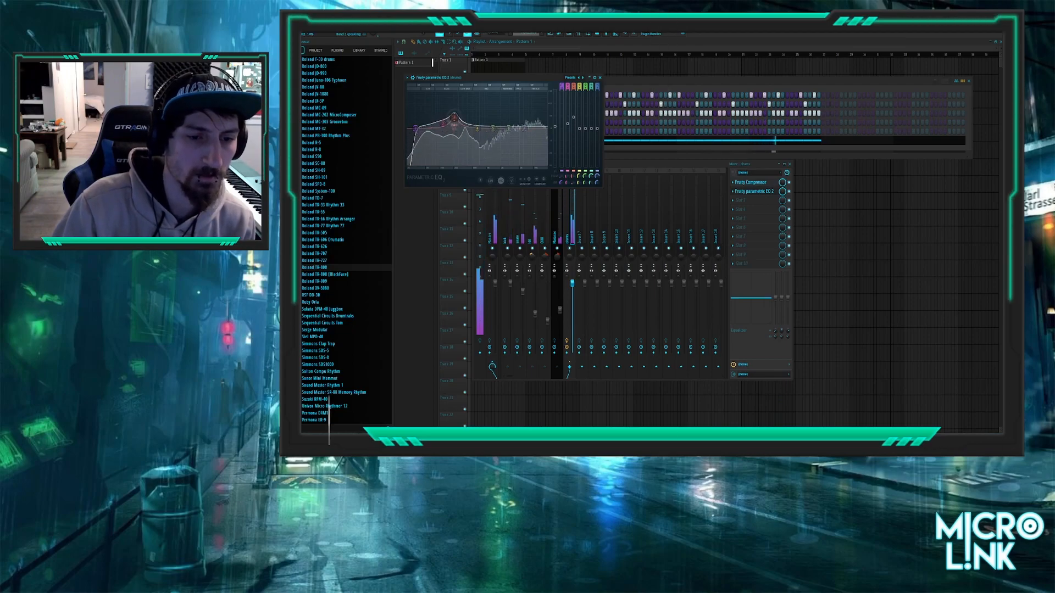
drag(454, 117, 455, 140)
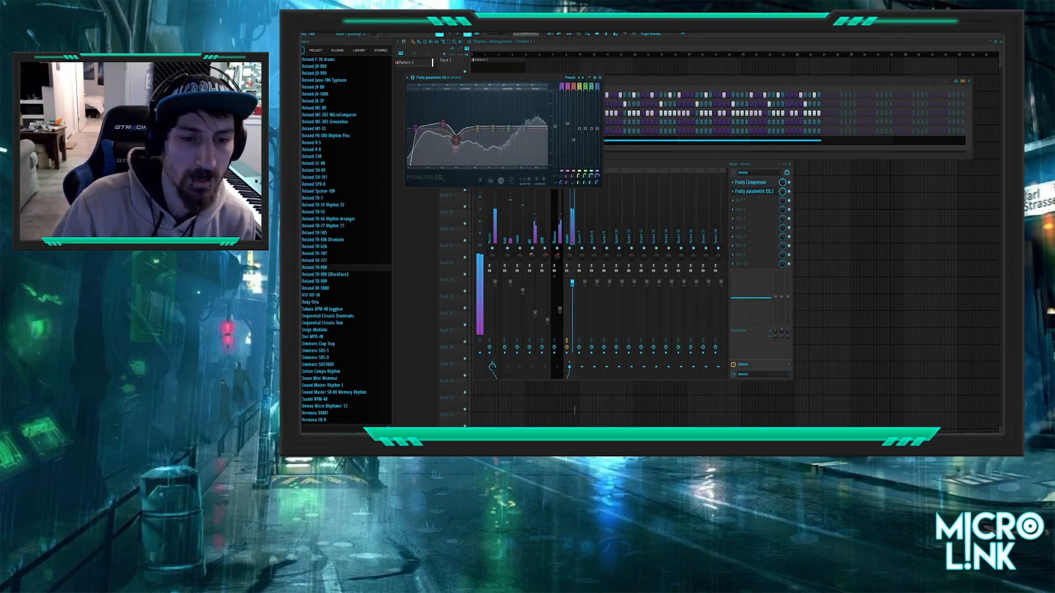
drag(459, 142, 443, 127)
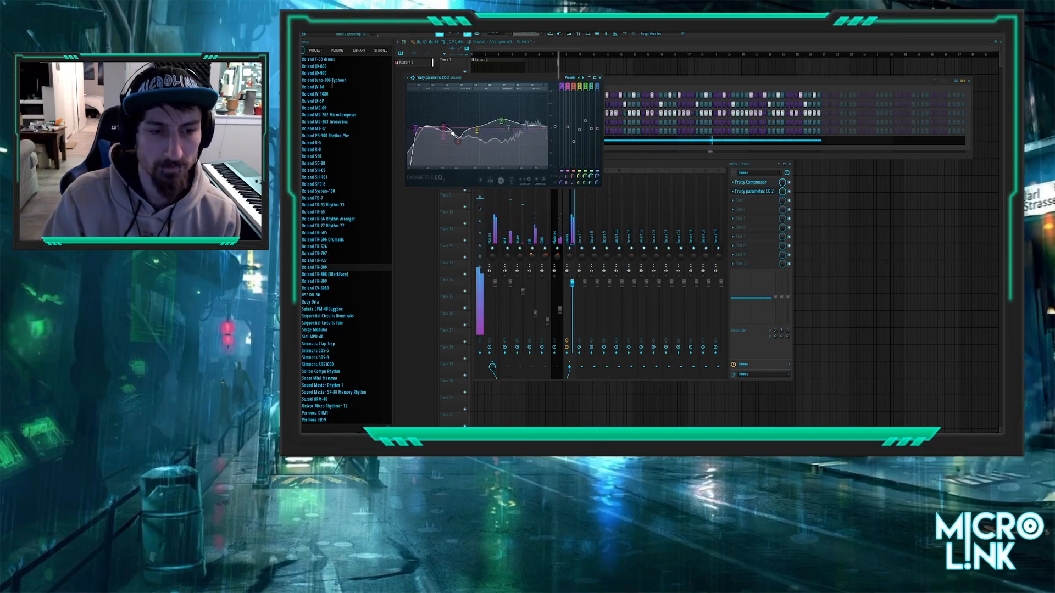
- Boost the upper EQ bands, make band seven a low-pass filter with its cutoff at the top of the spectrum, and close the EQ
drag(508, 128, 540, 120)
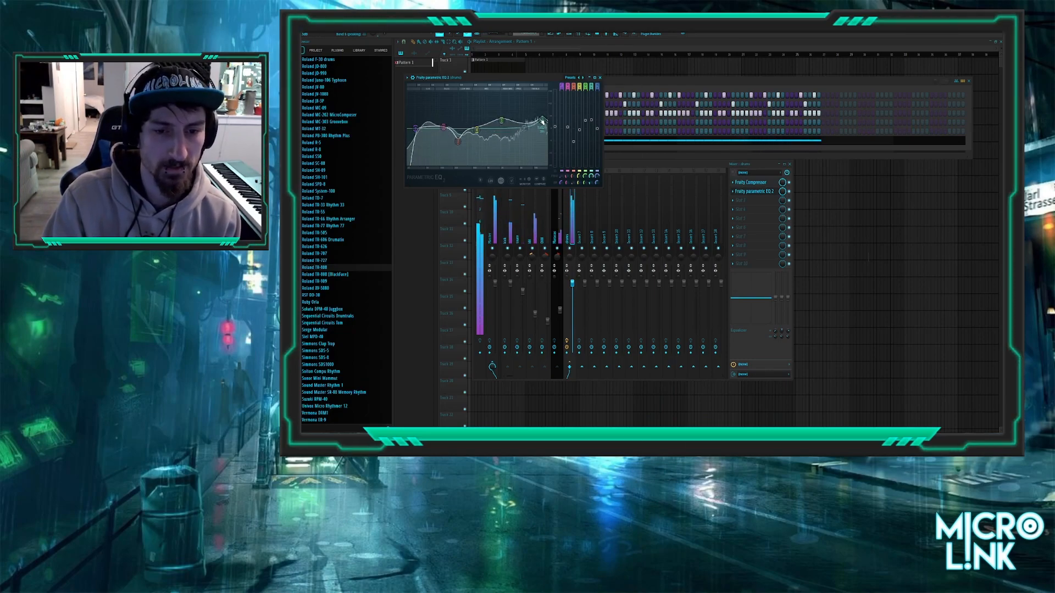
right_click(525, 130)
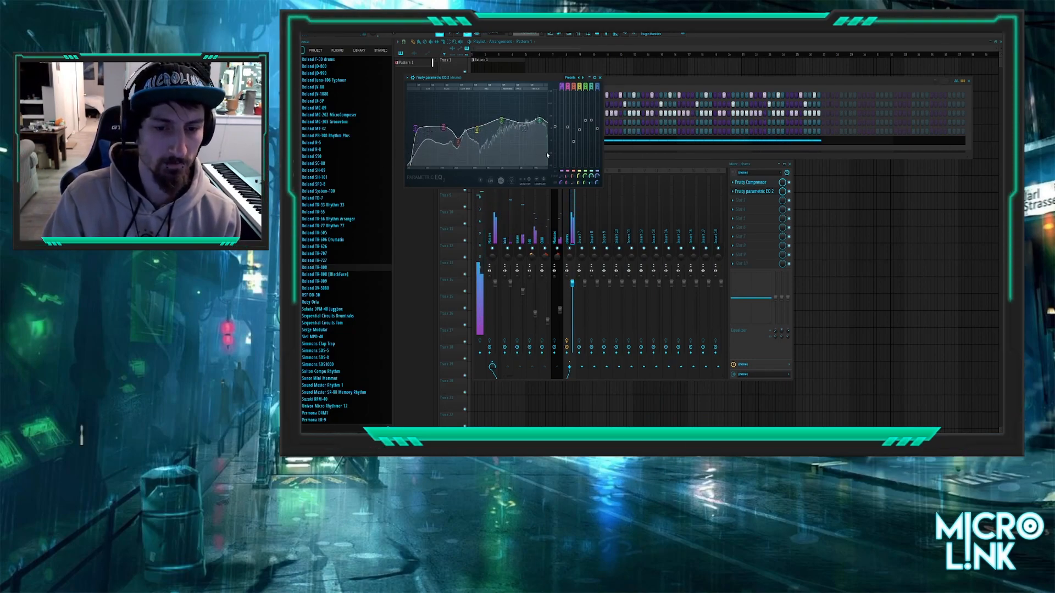
click(555, 150)
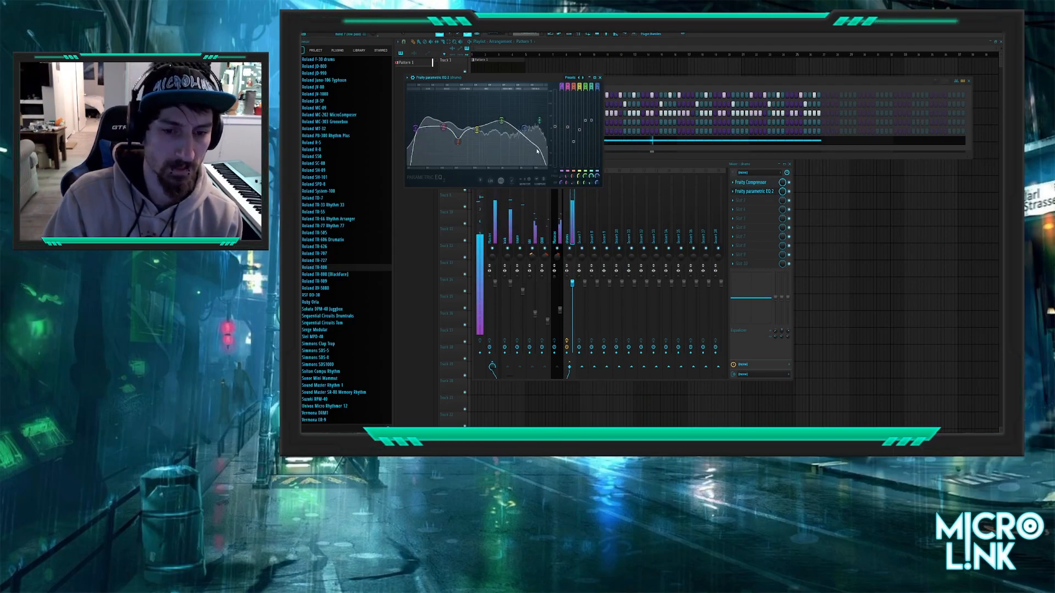
drag(525, 130, 548, 129)
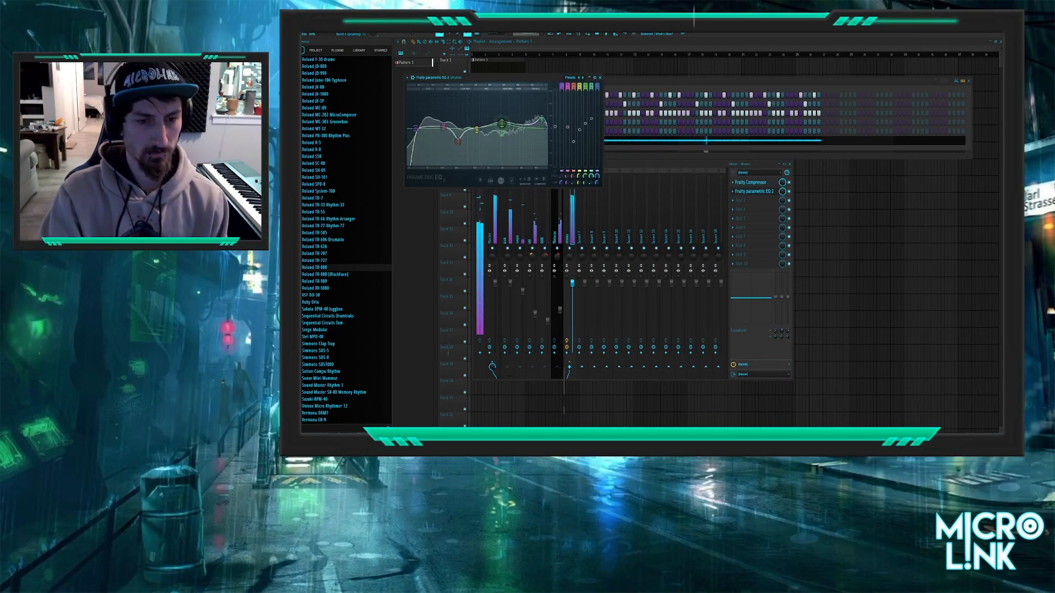
drag(504, 125, 505, 121)
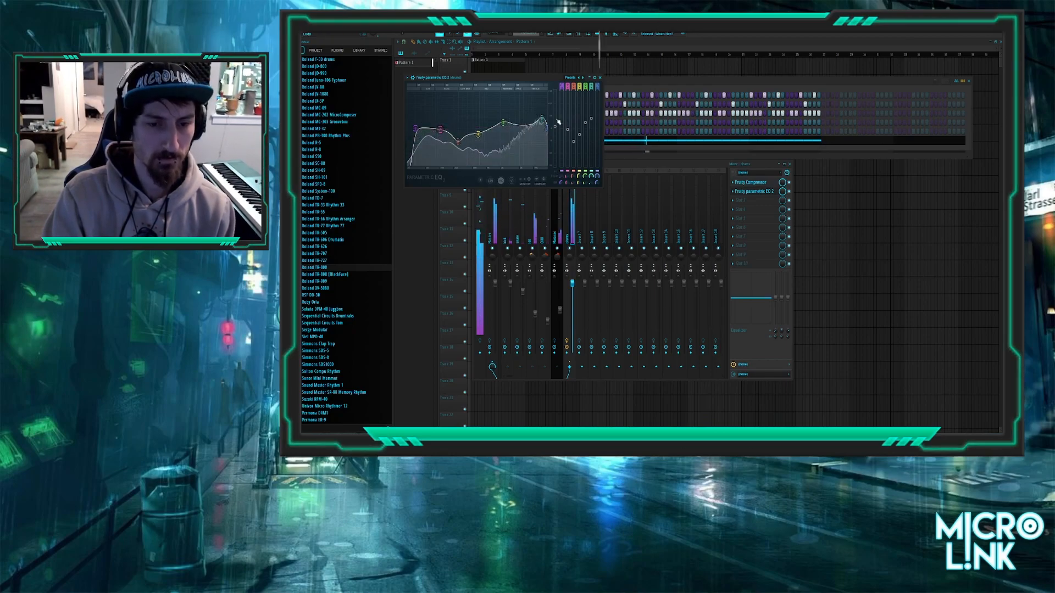
click(600, 78)
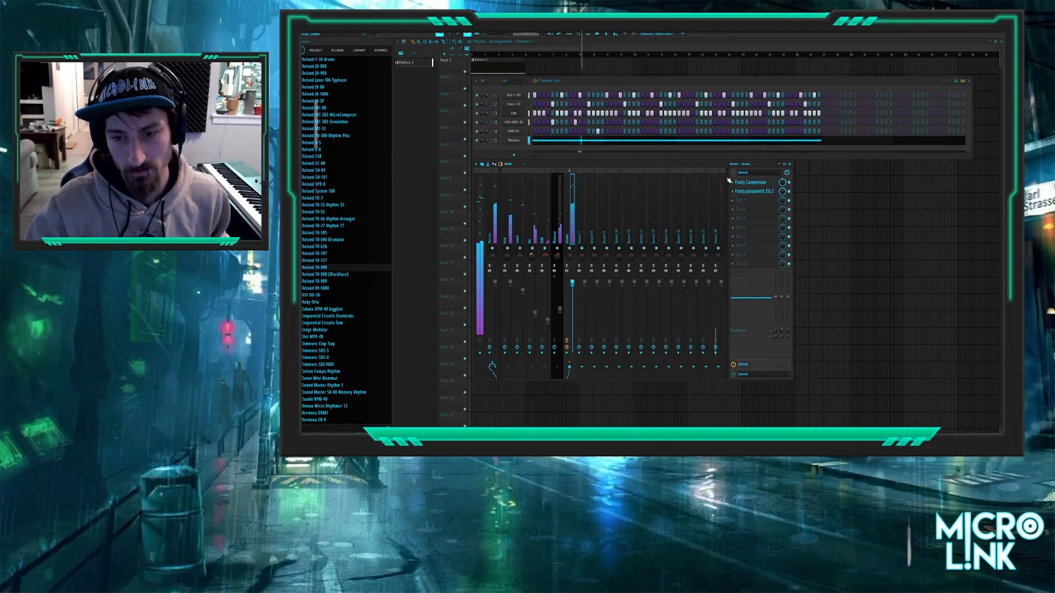
- Add a Fruity Limiter after the EQ on the drums track, lower its ceiling slightly and recheck the setting during playback
drag(453, 152, 453, 158)
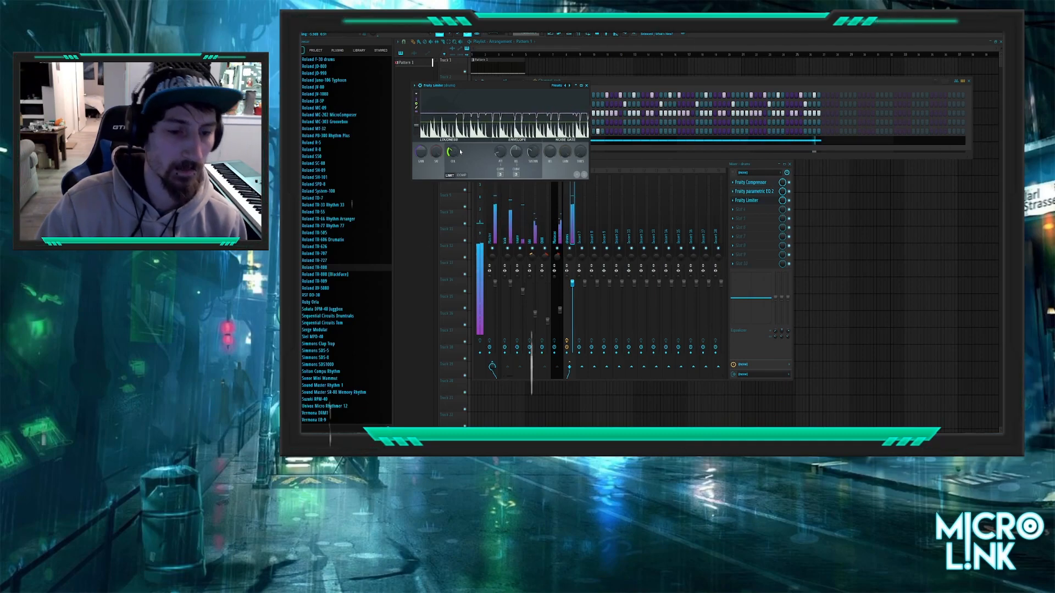
drag(462, 127, 578, 191)
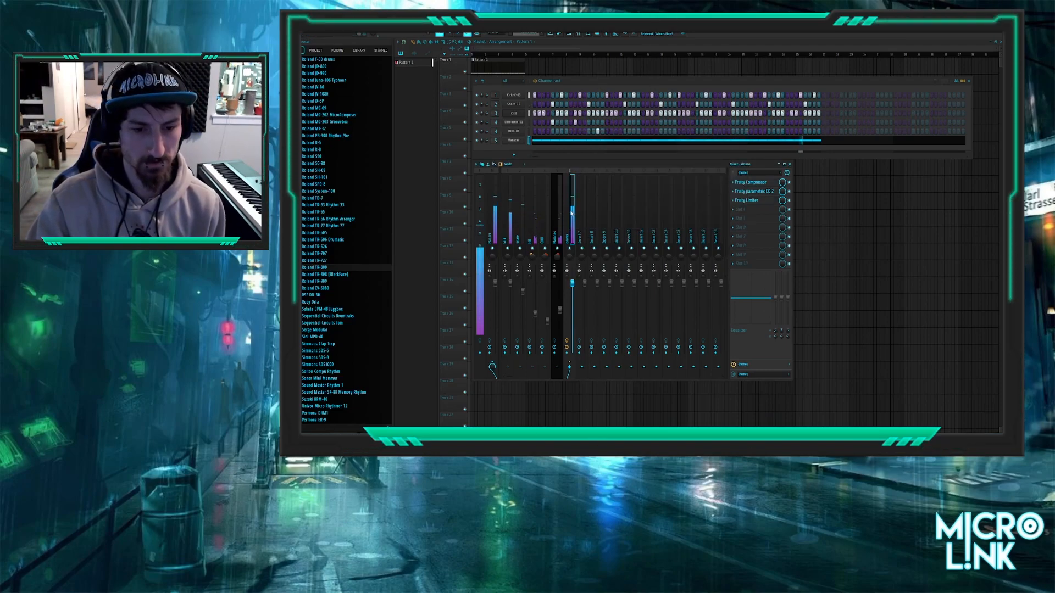
click(748, 200)
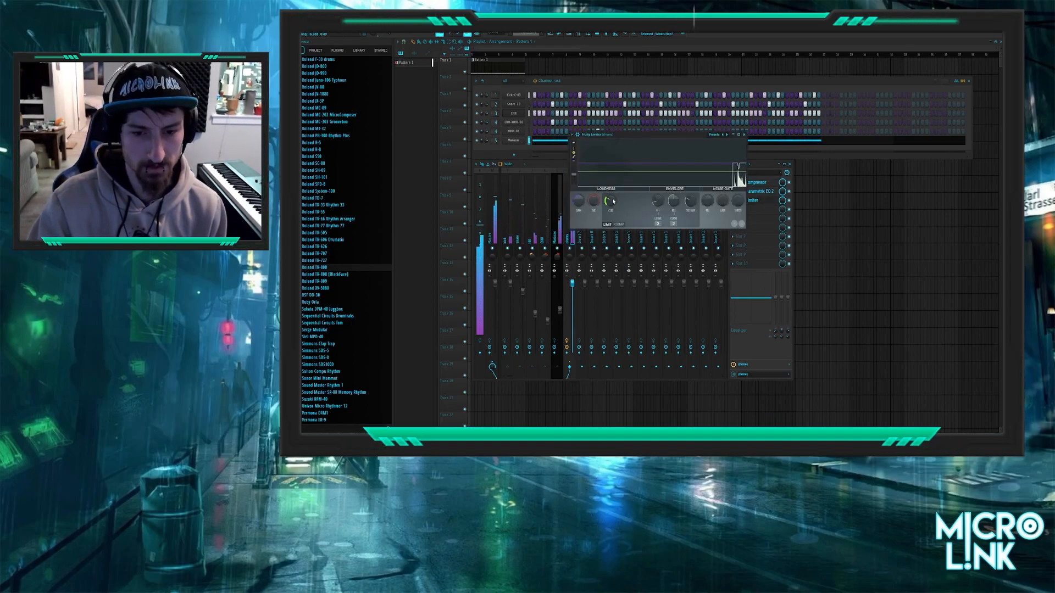
click(744, 135)
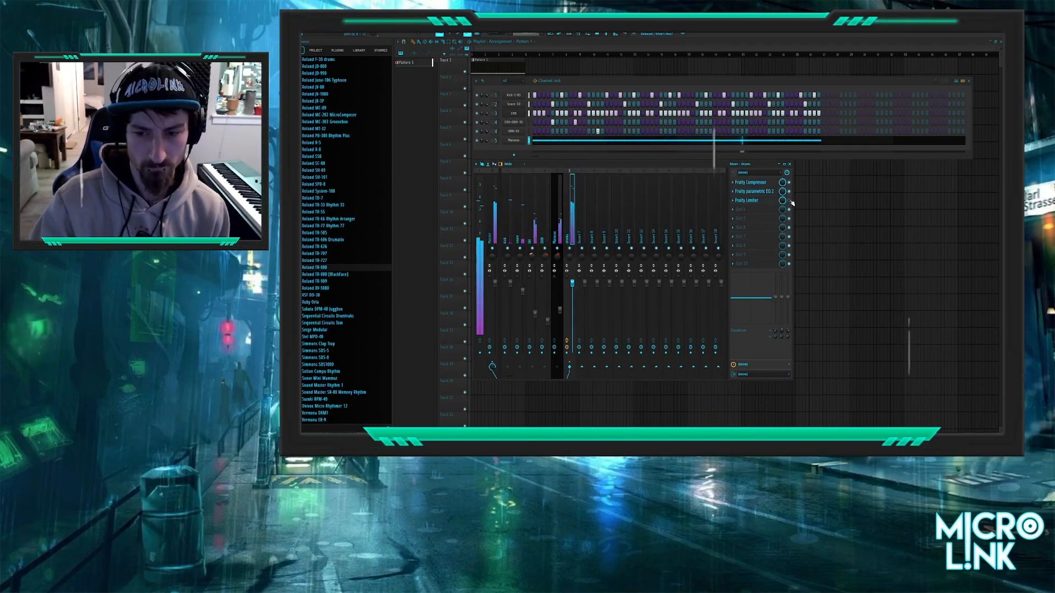
- Reopen the drums track's EQ and compressor and lower the compressor's gain
click(757, 191)
click(763, 183)
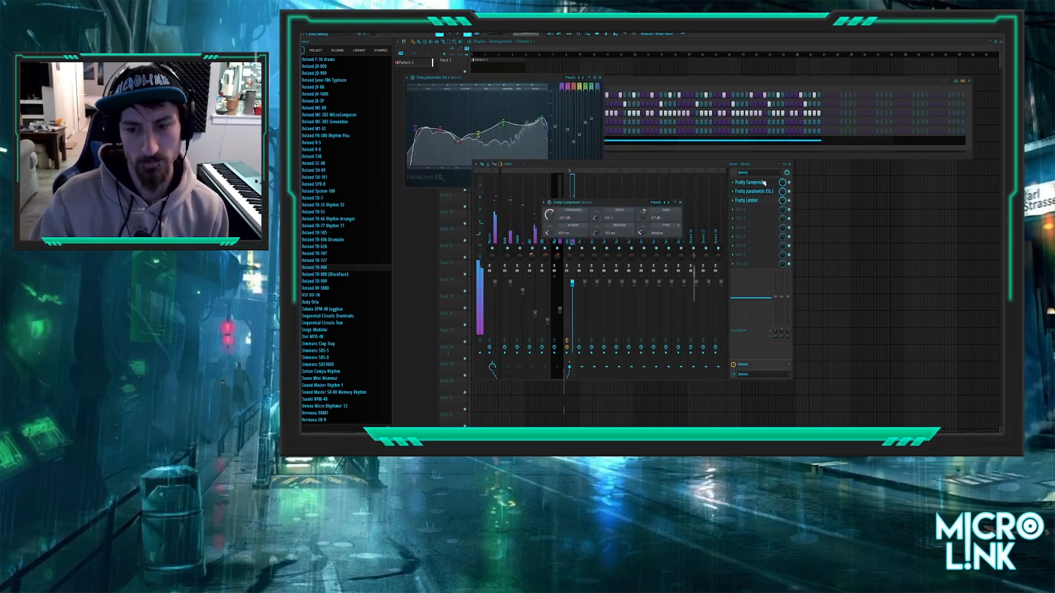
drag(645, 216, 646, 222)
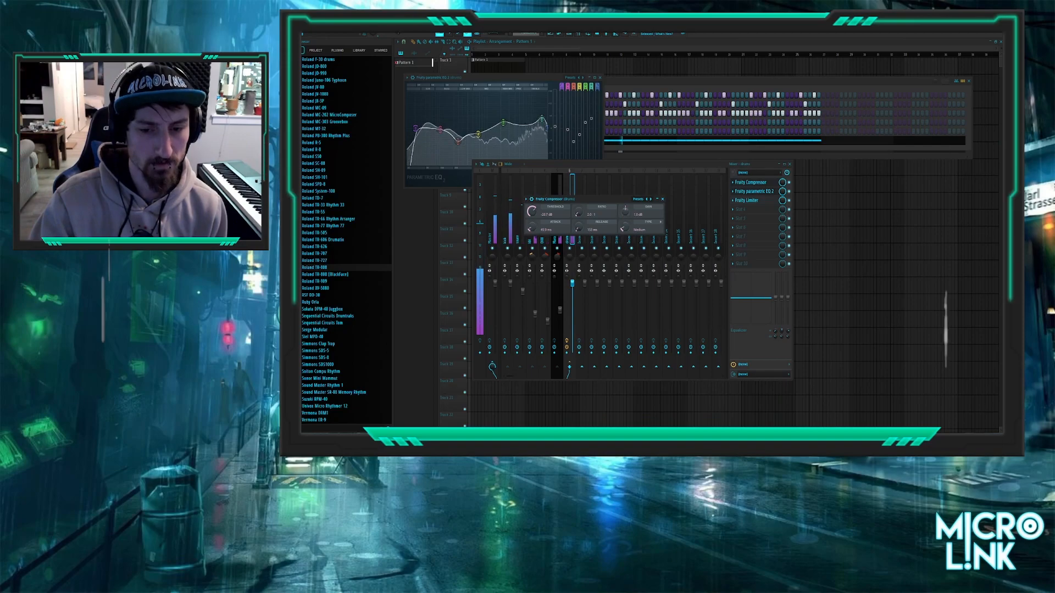
- Close the compressor and EQ on the drums track, and check the Fruity Limiter during playback
click(662, 198)
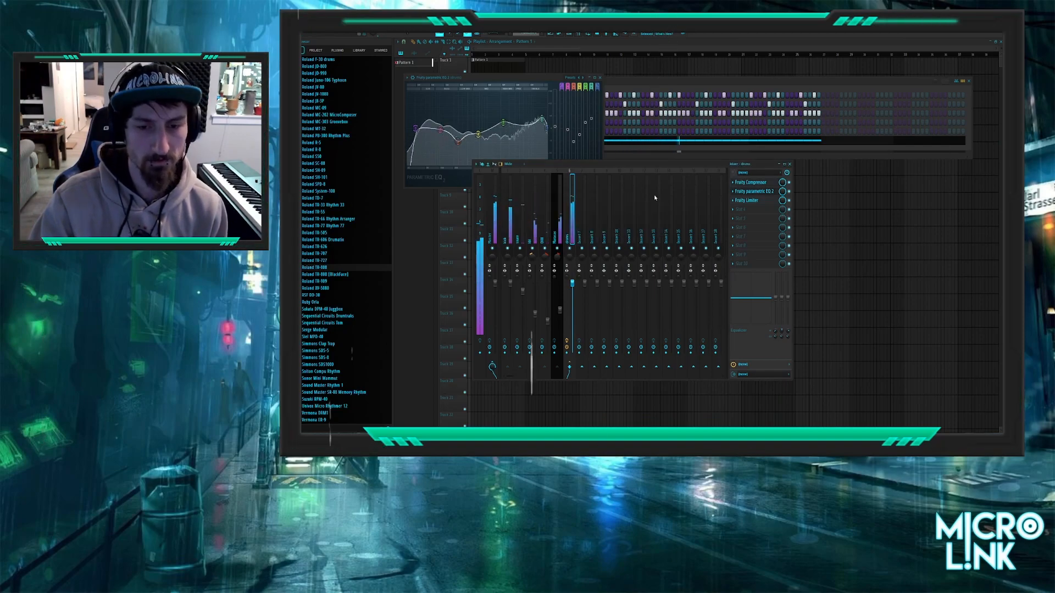
click(601, 78)
click(761, 201)
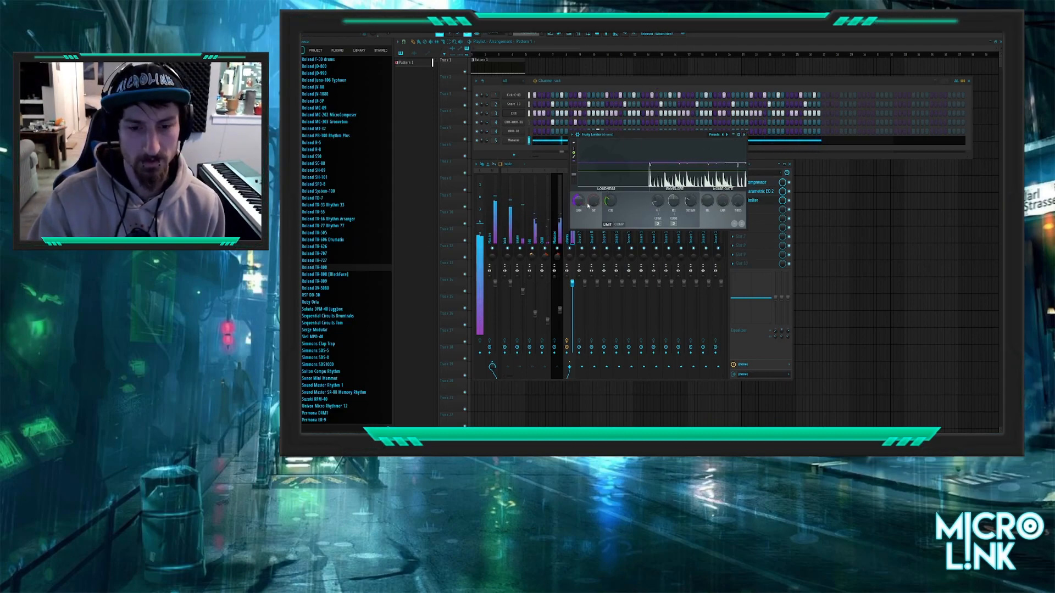
click(744, 134)
drag(671, 169, 689, 169)
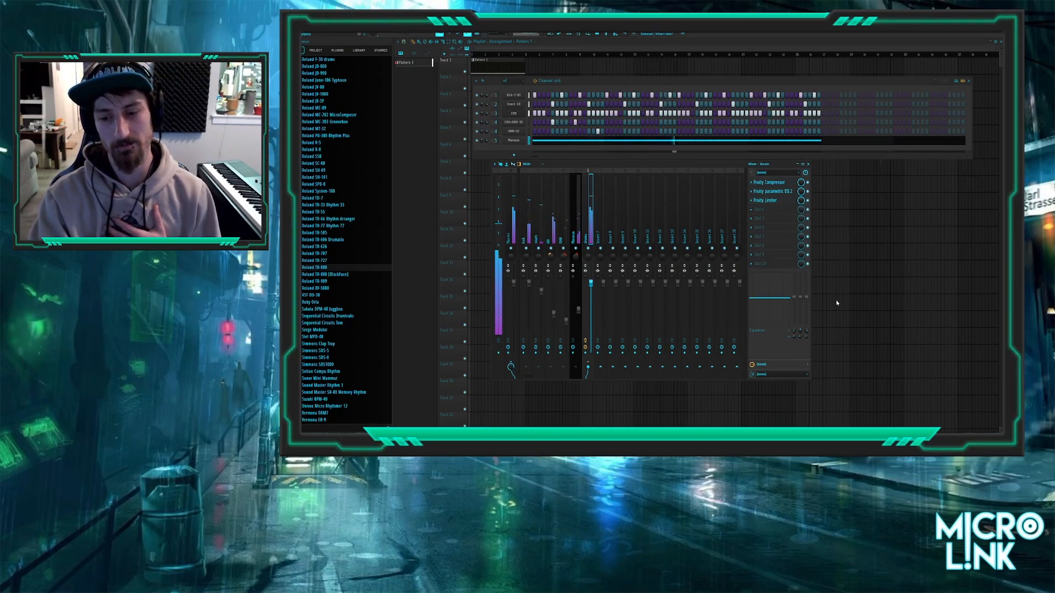
- Add LuxeVERB after the limiter on the drums track and audition it with a live drum room preset
click(844, 233)
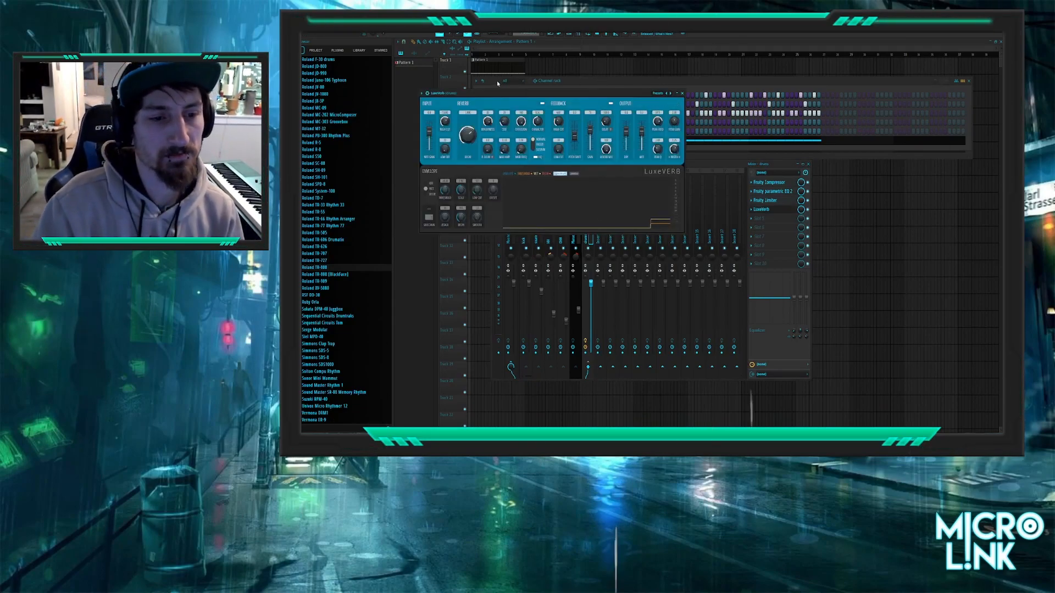
drag(500, 93, 554, 119)
key(space)
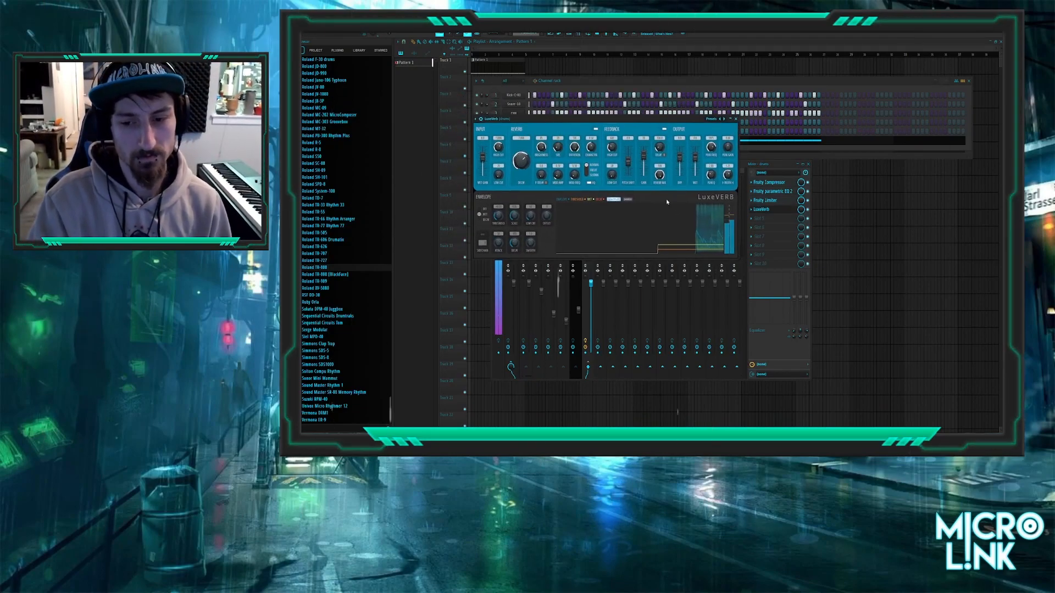
click(780, 168)
key(space)
drag(676, 121, 704, 154)
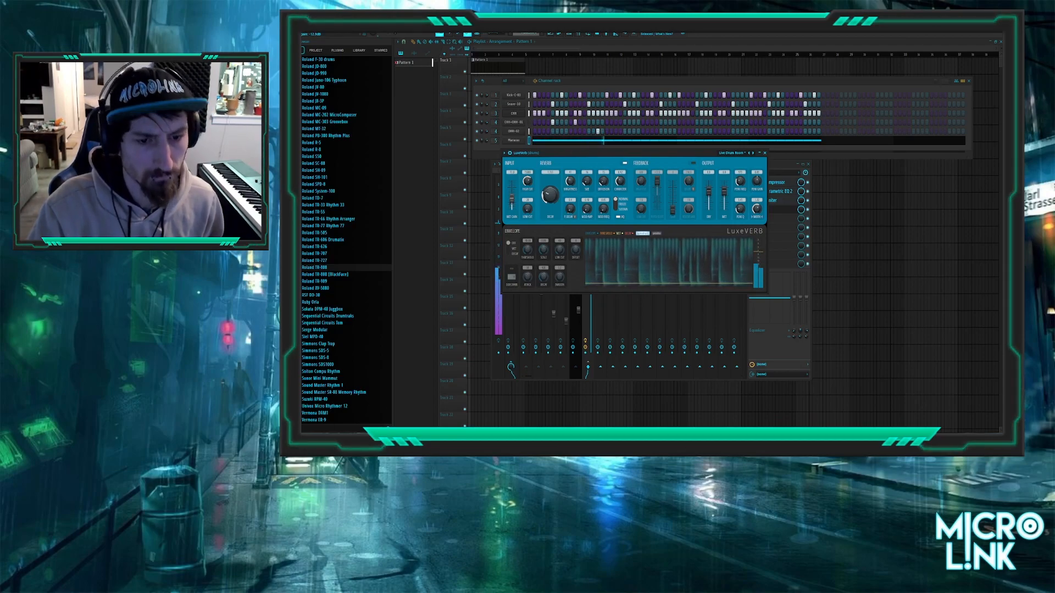
- Compare the drums with and without LuxeVERB during playback, rechecking the reverb's settings between listens
click(764, 152)
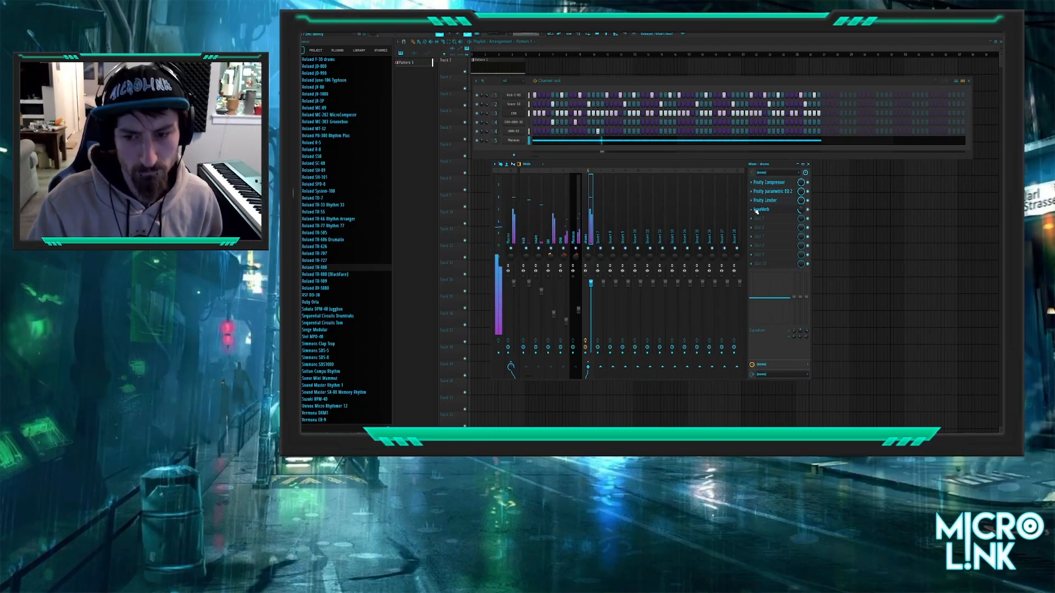
click(759, 210)
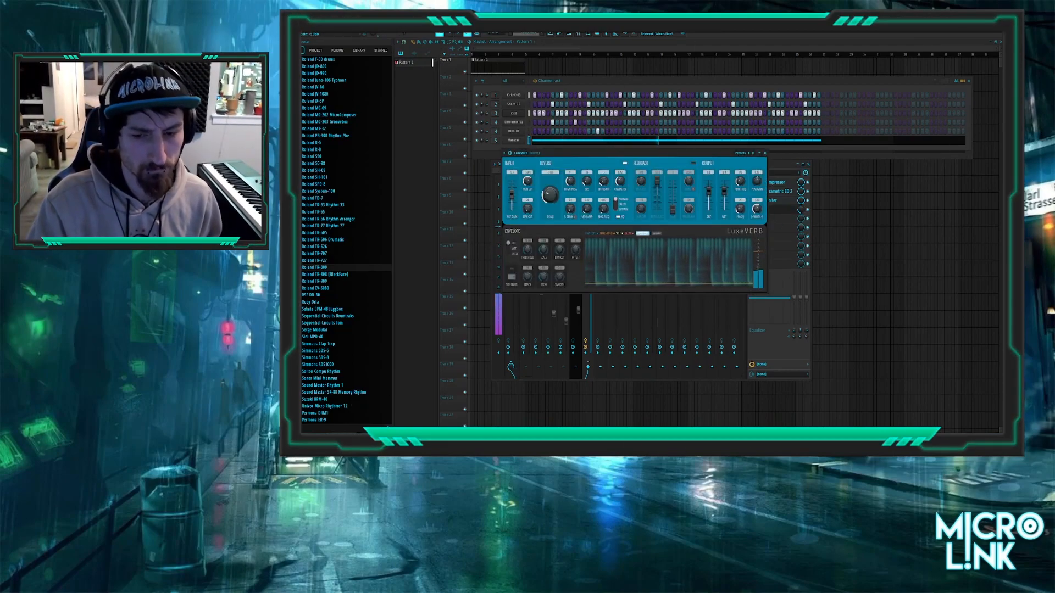
click(765, 153)
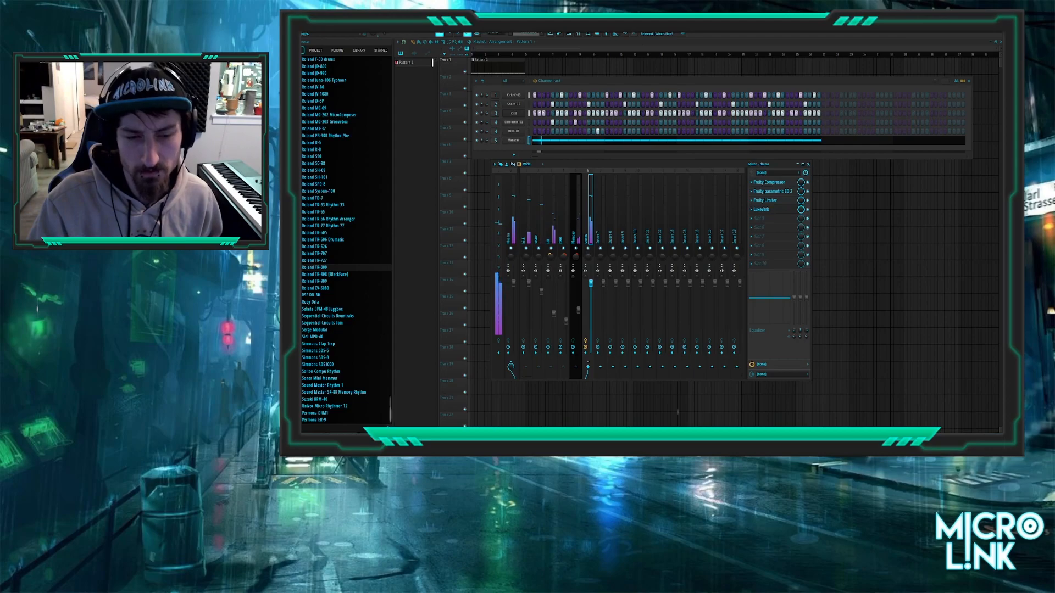
click(761, 209)
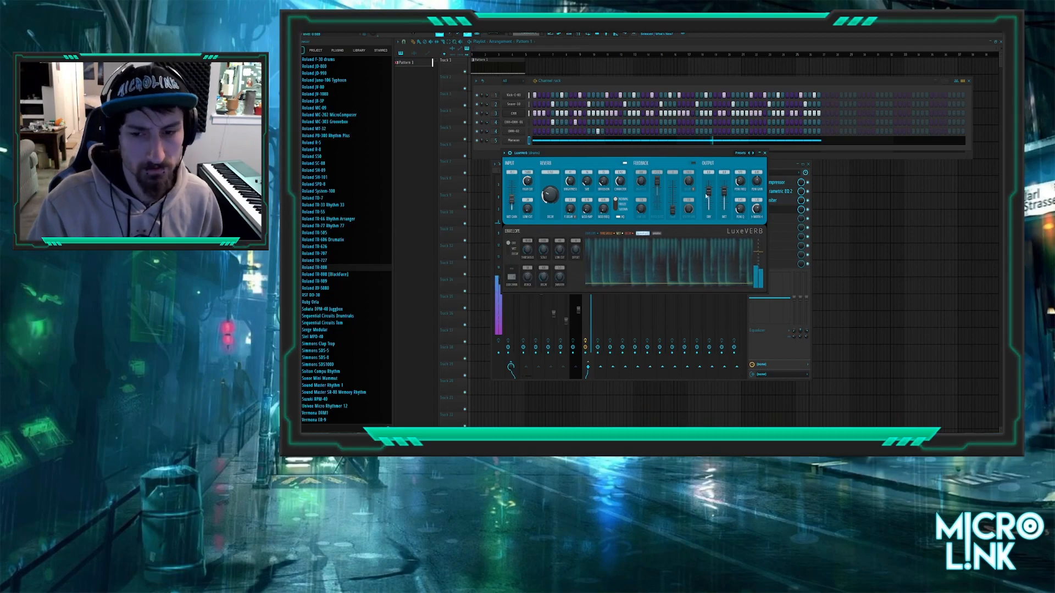
click(764, 153)
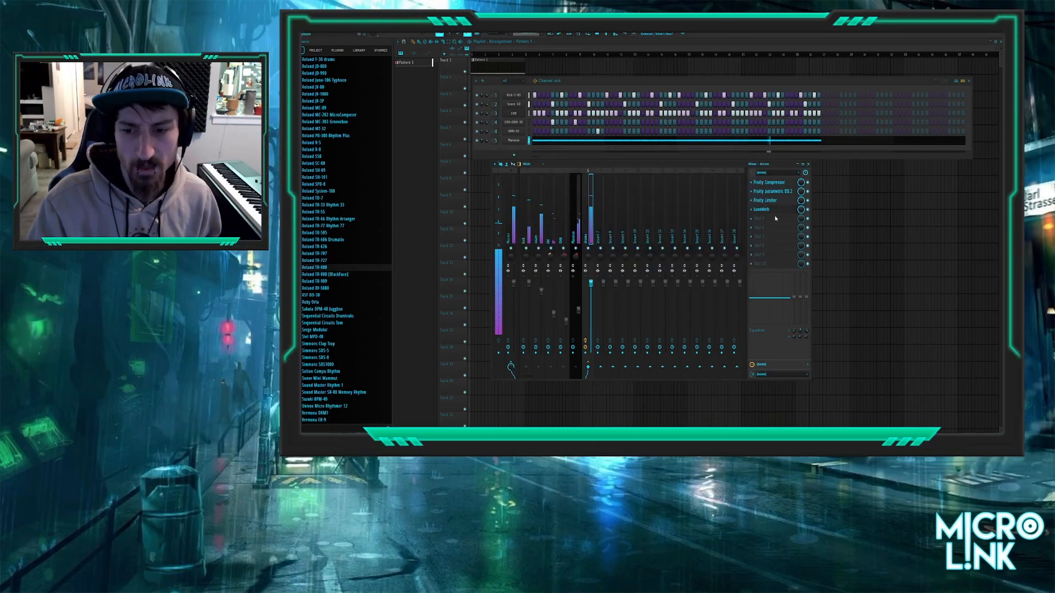
drag(784, 164, 817, 159)
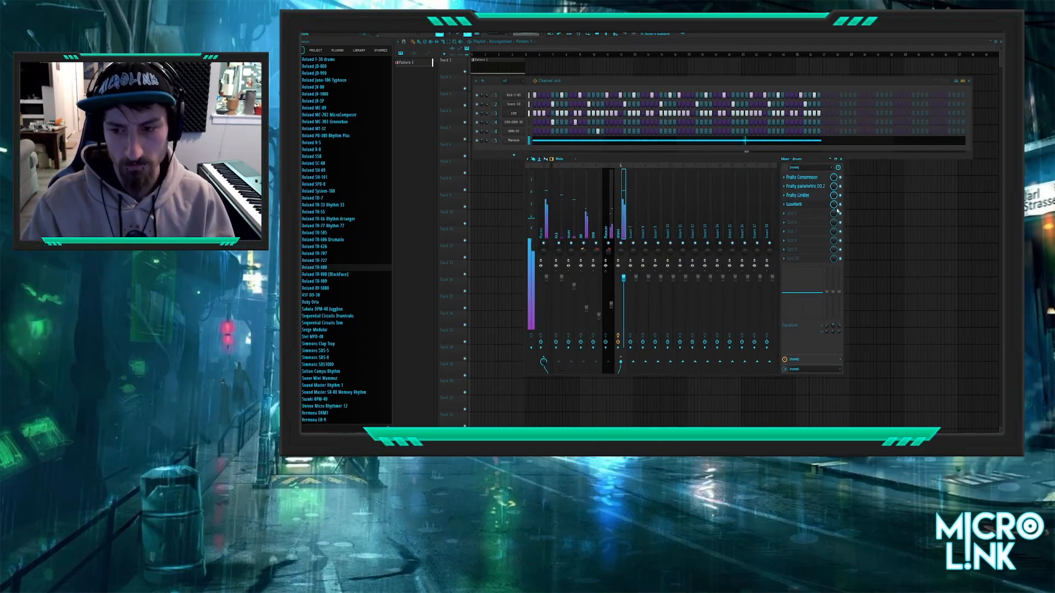
click(799, 204)
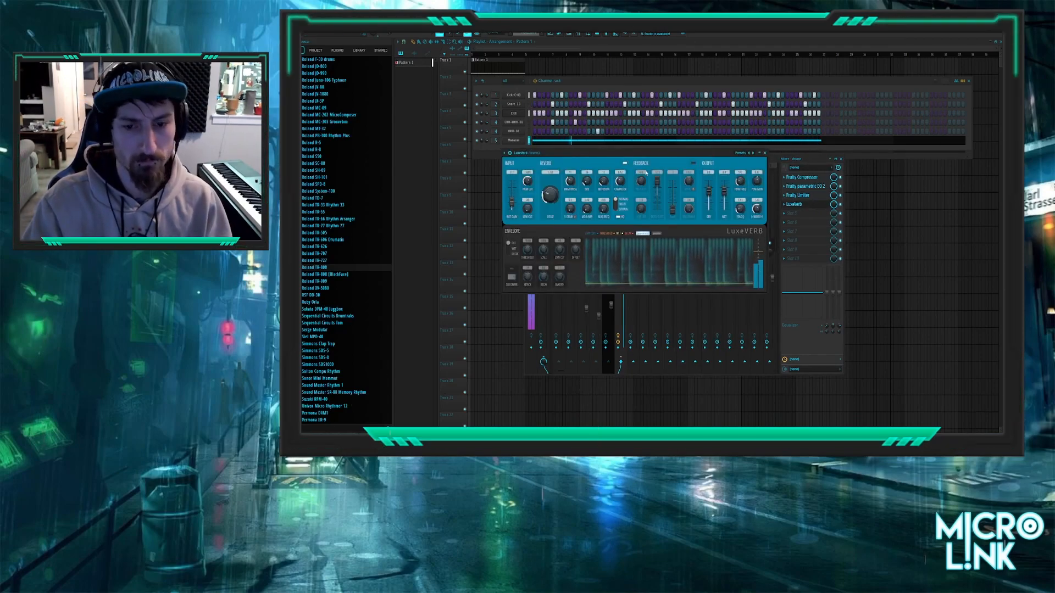
key(Escape)
drag(665, 161, 652, 153)
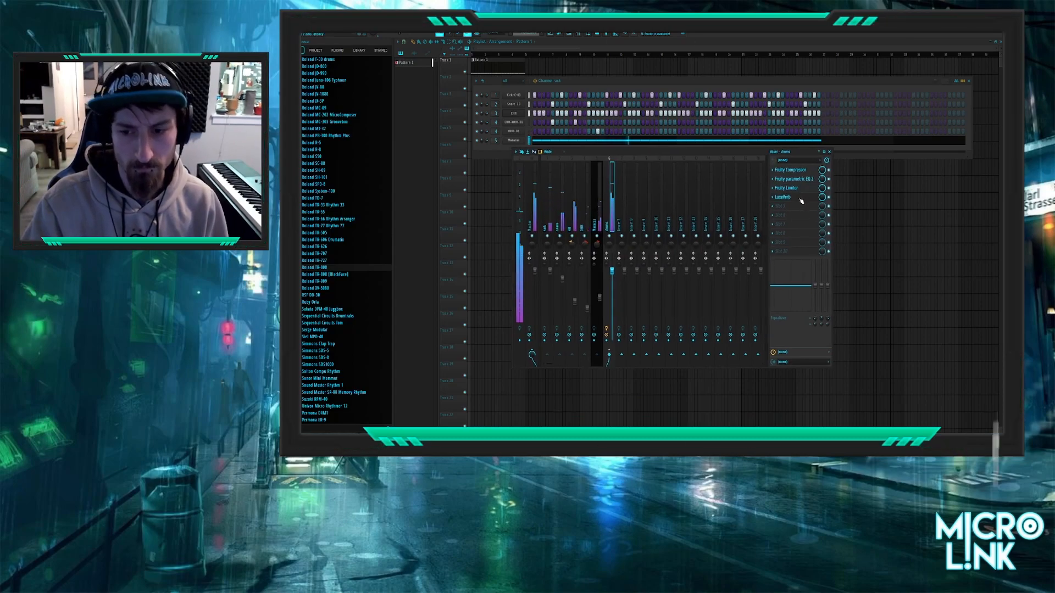
click(799, 199)
key(Escape)
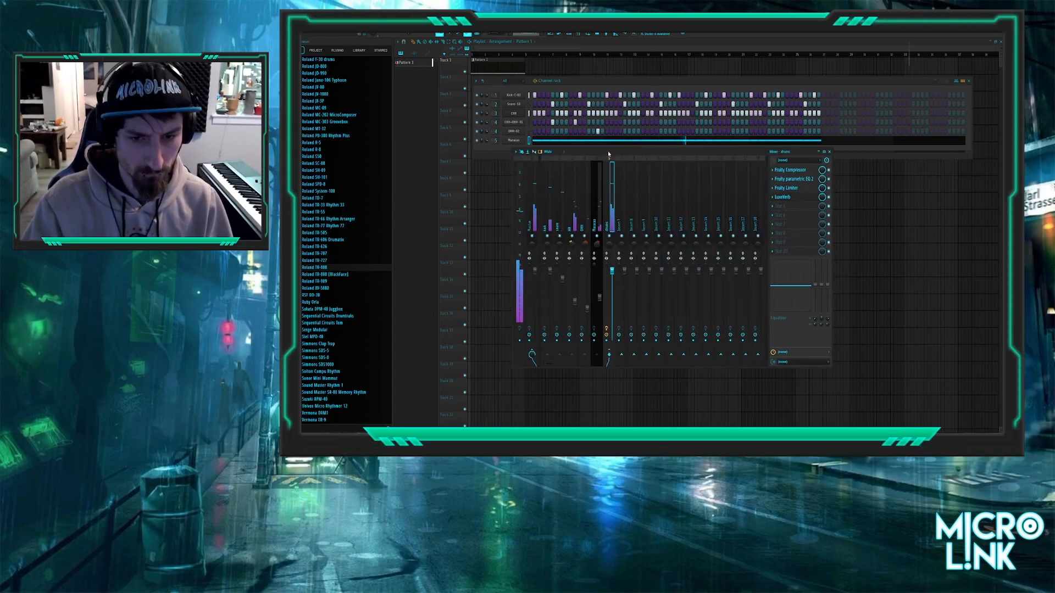
drag(608, 150, 606, 172)
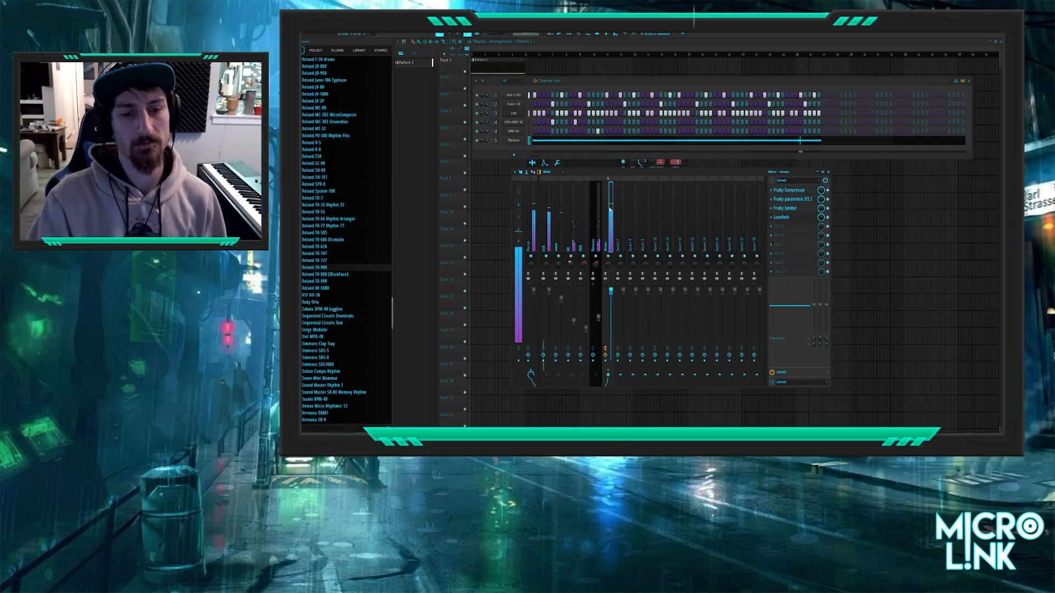
- Route all channels to separate free mixer tracks to hear them without the drums bus processing, and undo that routing
drag(529, 96, 529, 141)
key(ctrl+l)
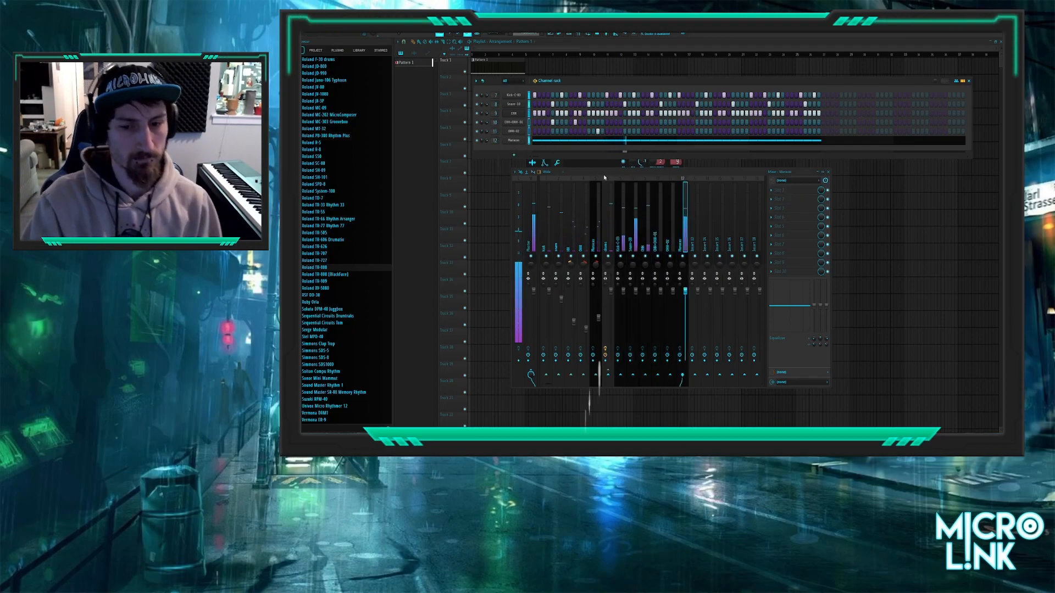
drag(632, 172, 623, 168)
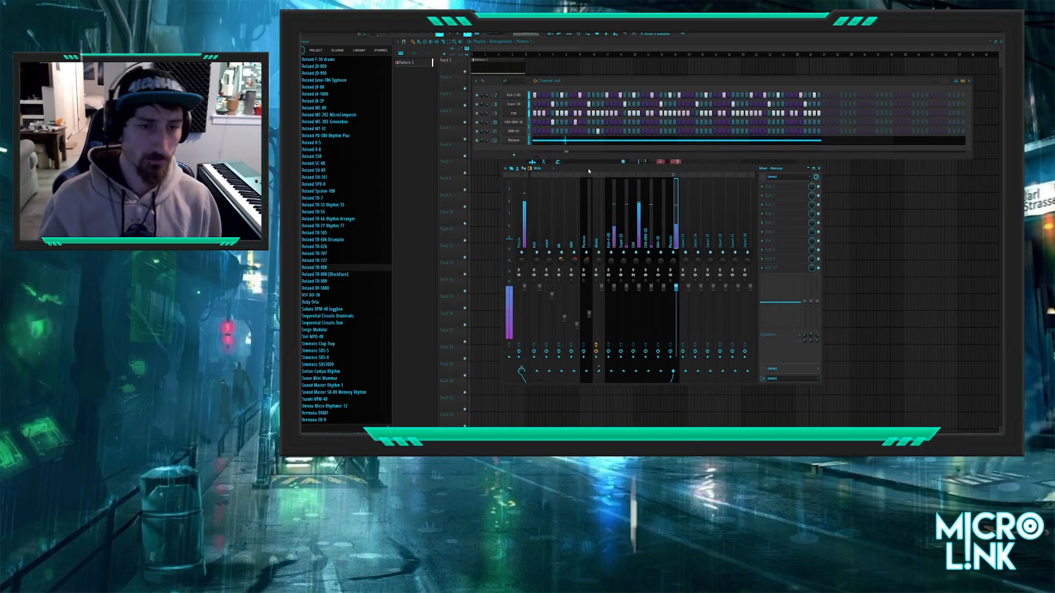
key(ctrl+z)
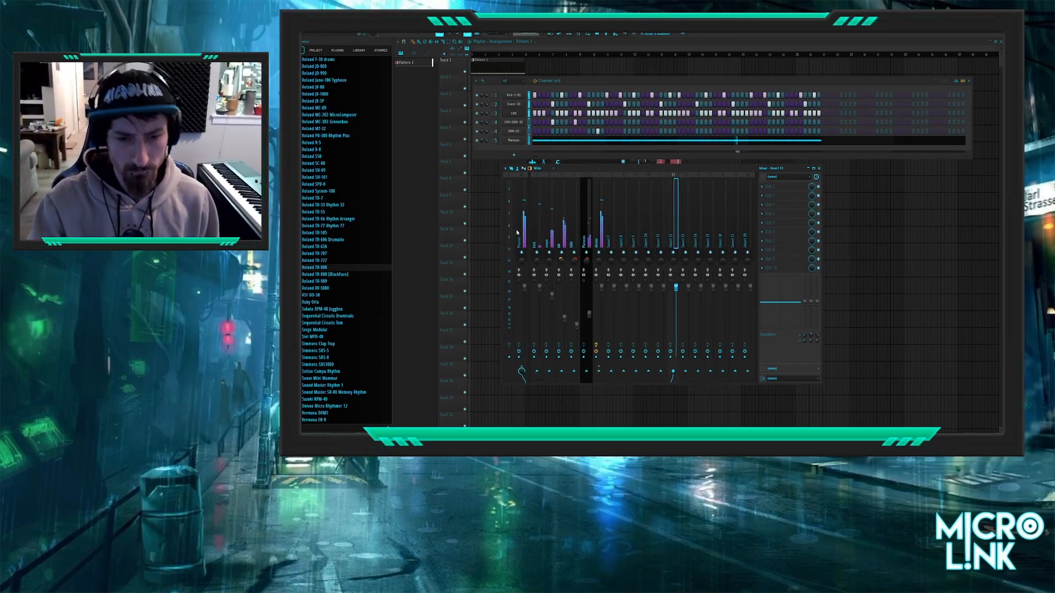
- Adjust the Fruity Limiter's saturation threshold on the drums track and recheck the LuxeVERB settings
click(599, 227)
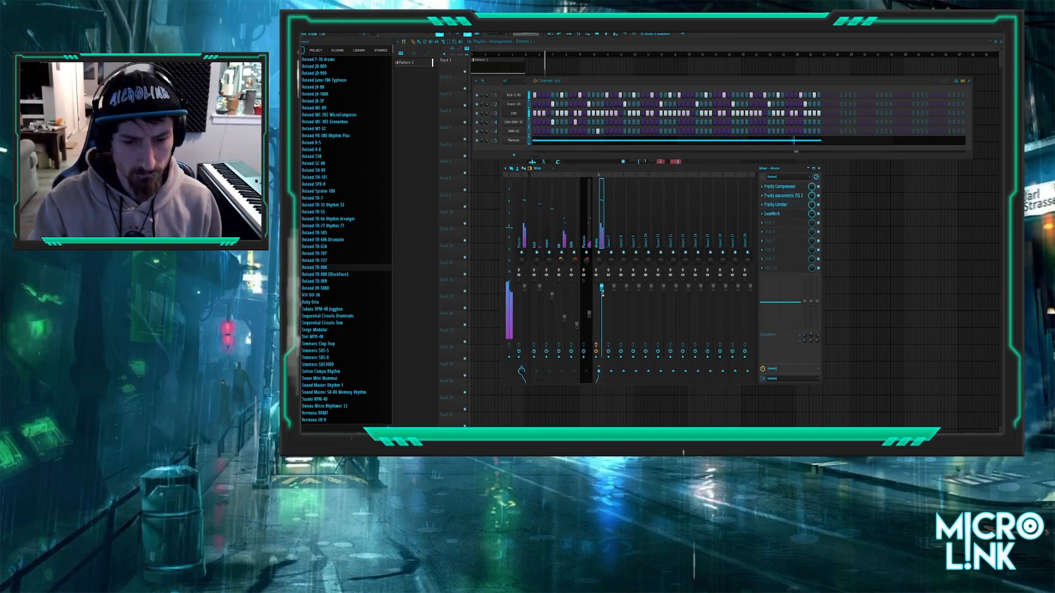
click(791, 205)
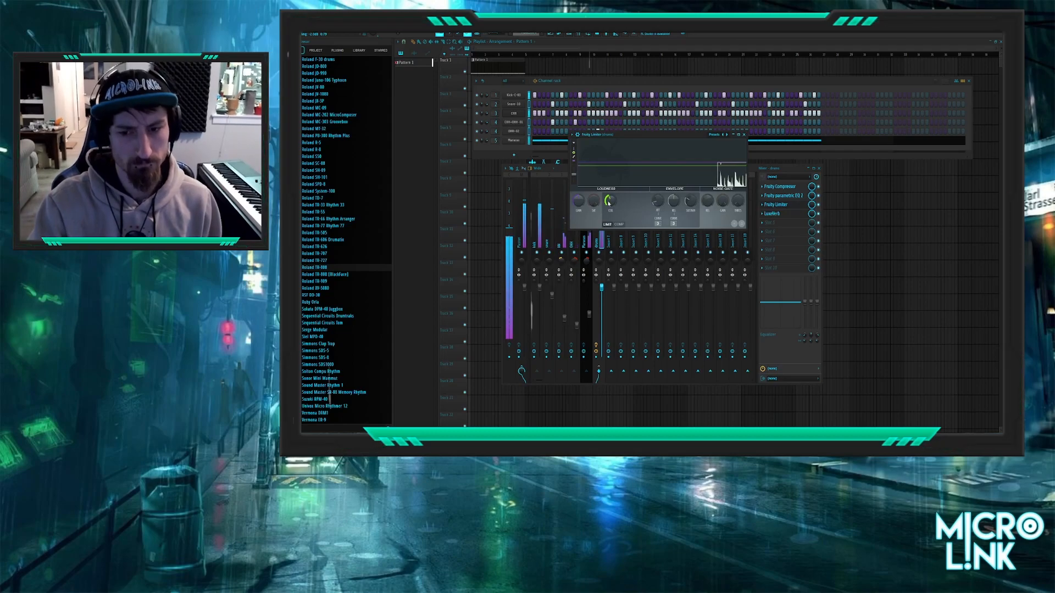
click(744, 134)
click(772, 214)
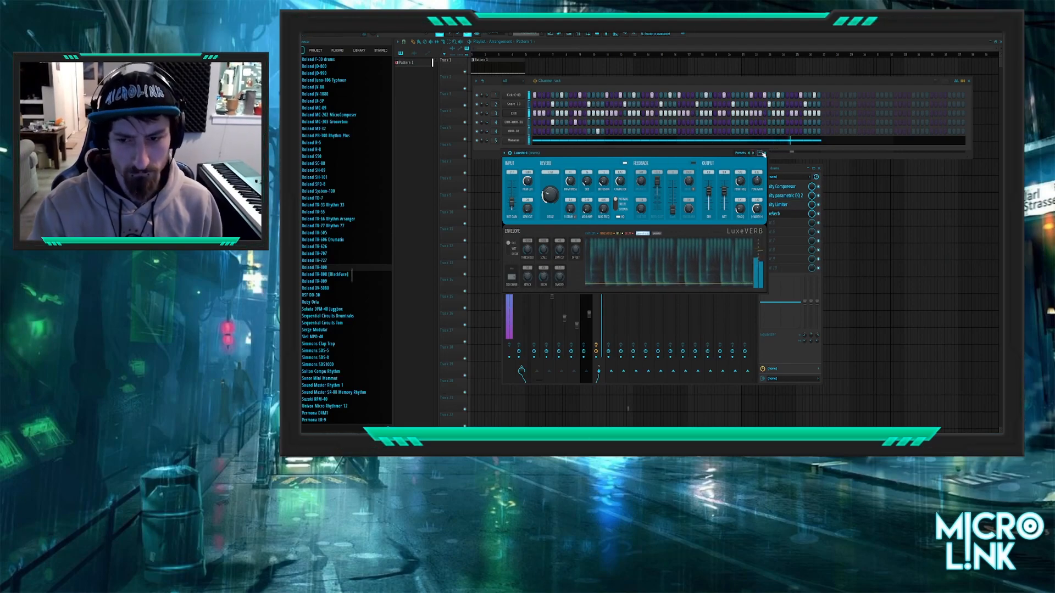
click(764, 152)
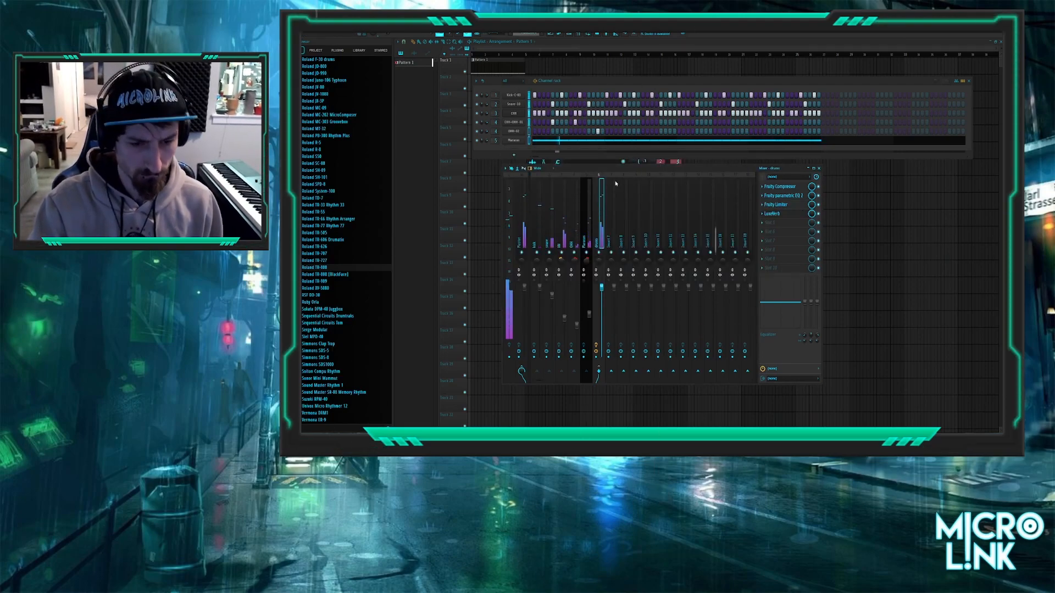
- Lower the drums track's fader slightly and stop playback
drag(586, 167, 583, 166)
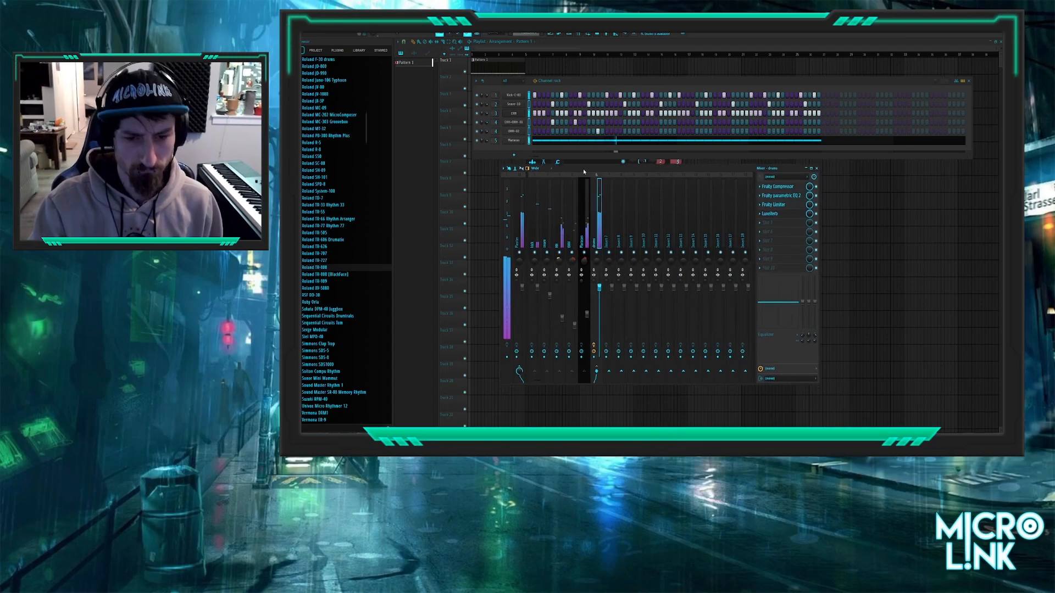
drag(600, 289, 601, 294)
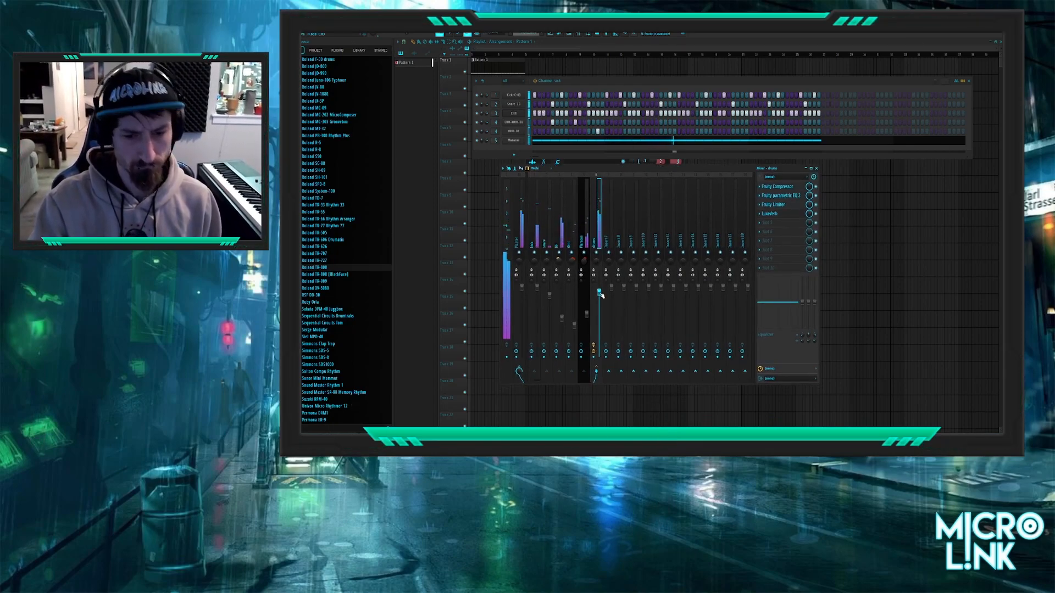
drag(590, 166, 584, 161)
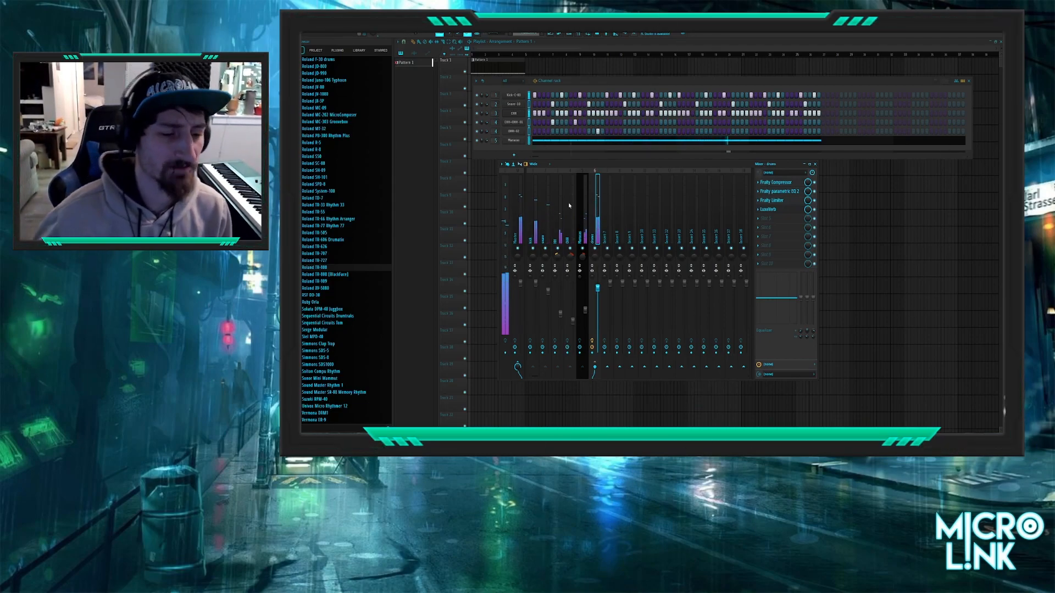
drag(575, 163, 568, 164)
key(space)
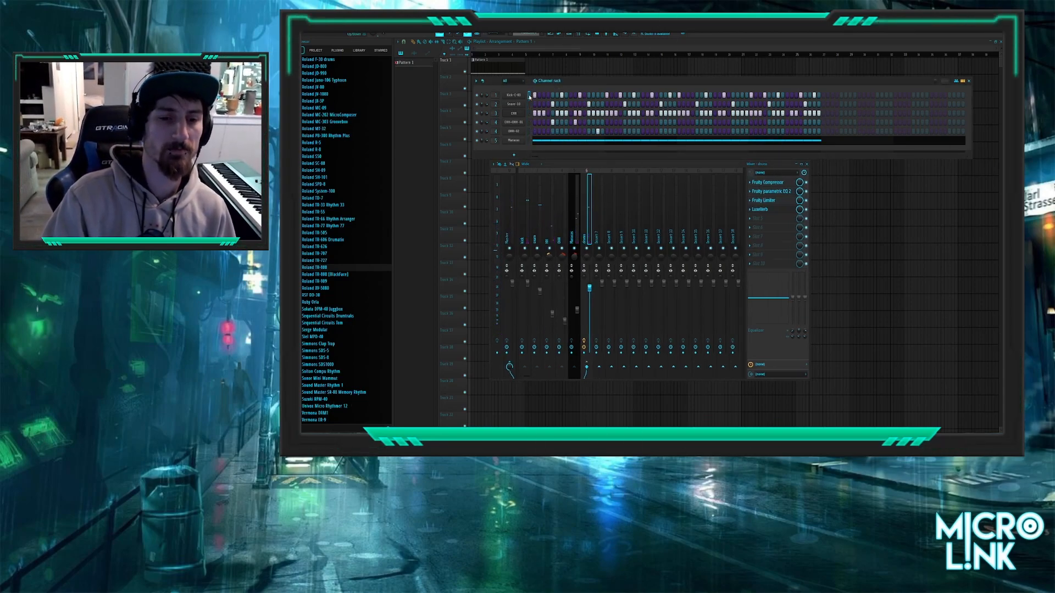
- Hide the channel rack, undo the routing of the channels to separate mixer tracks, and resume playback
scroll(337, 171, up, 20)
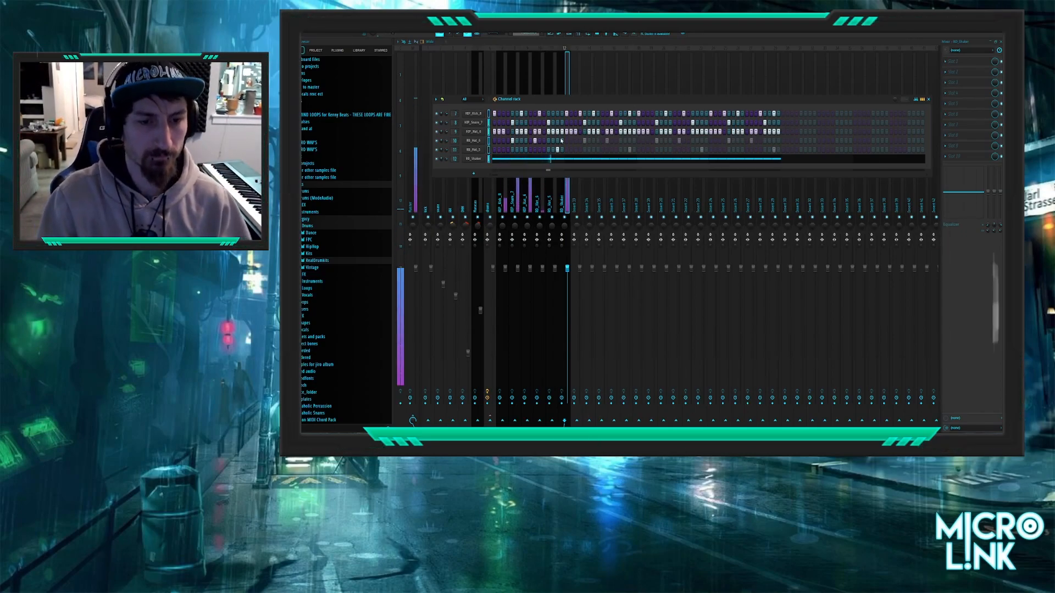
key(F6)
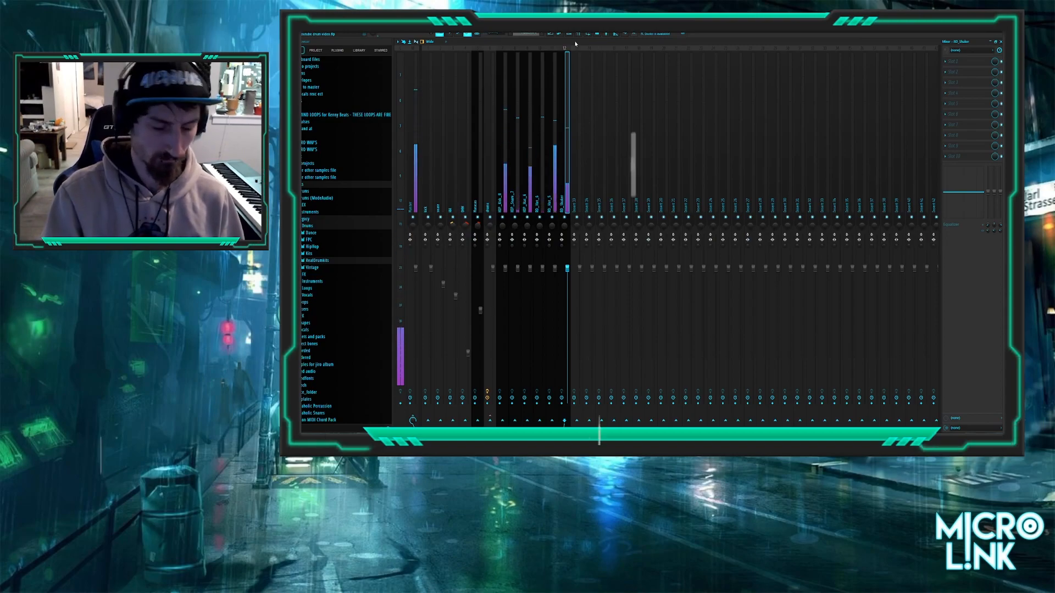
key(space)
key(ctrl+z)
key(space)
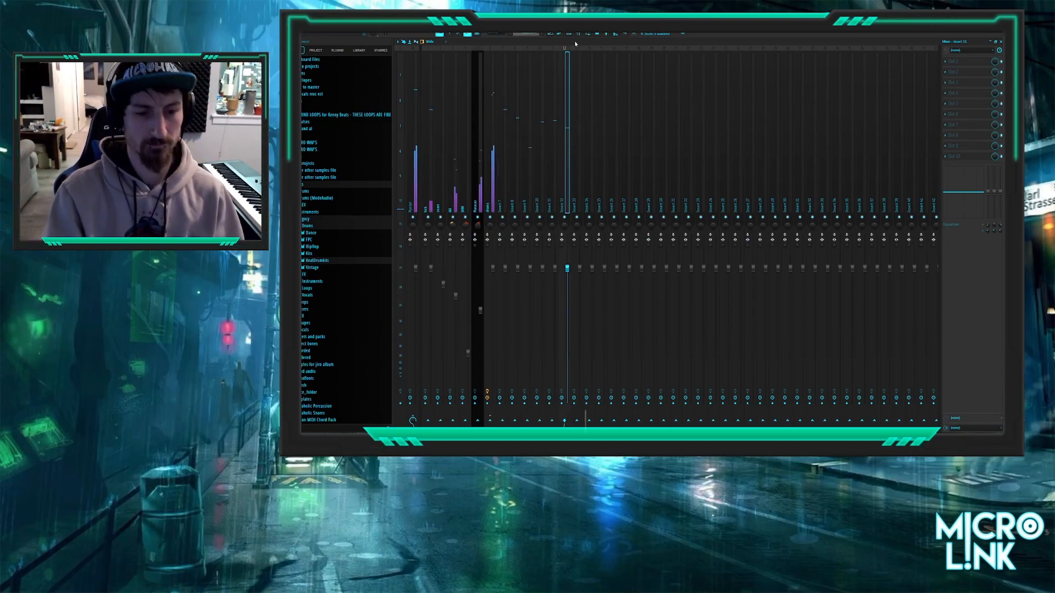
- Select the drums track in the mixer and review the EQ at the end of its effect chain
key(F5)
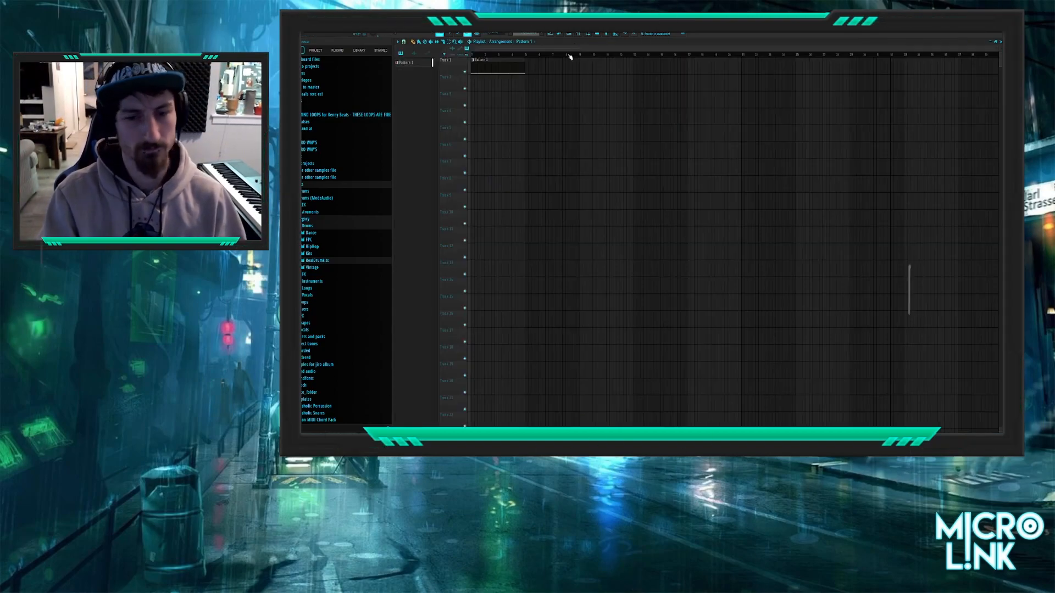
click(584, 34)
click(494, 147)
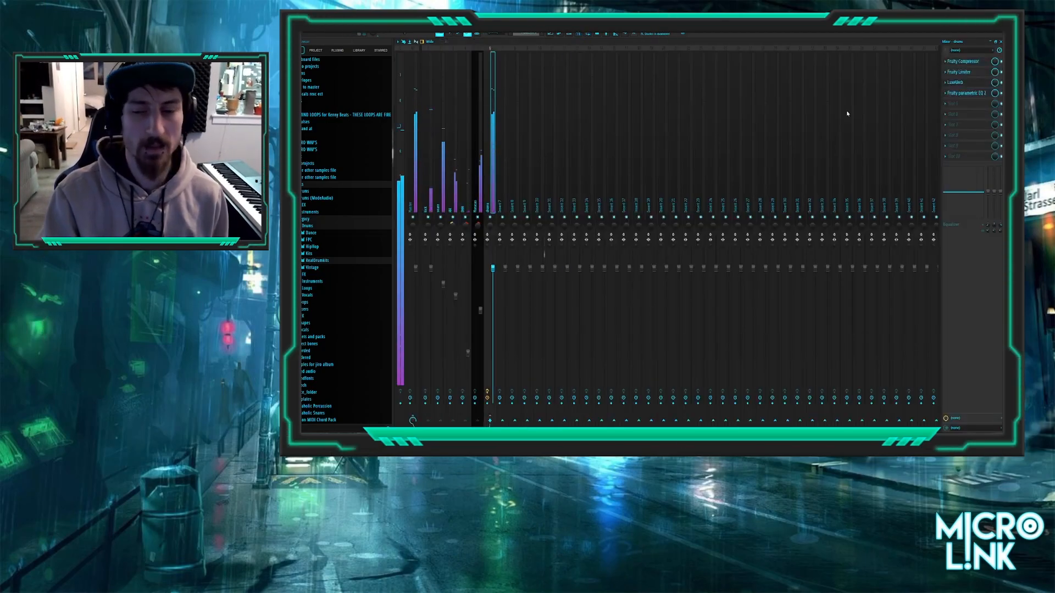
click(966, 94)
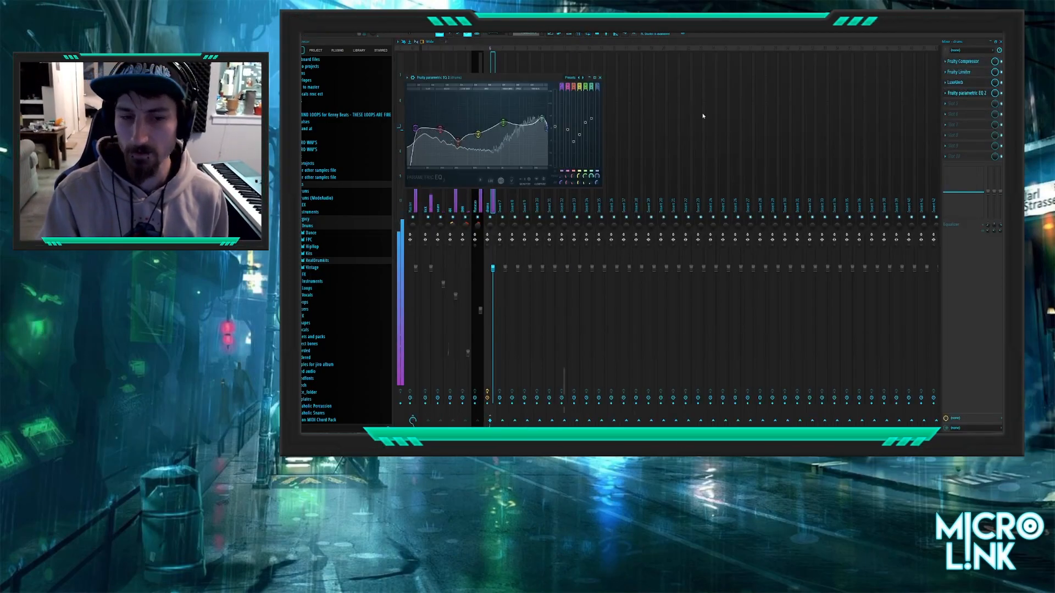
click(600, 78)
- Raise the fader of the fifth mixer track during playback
click(465, 420)
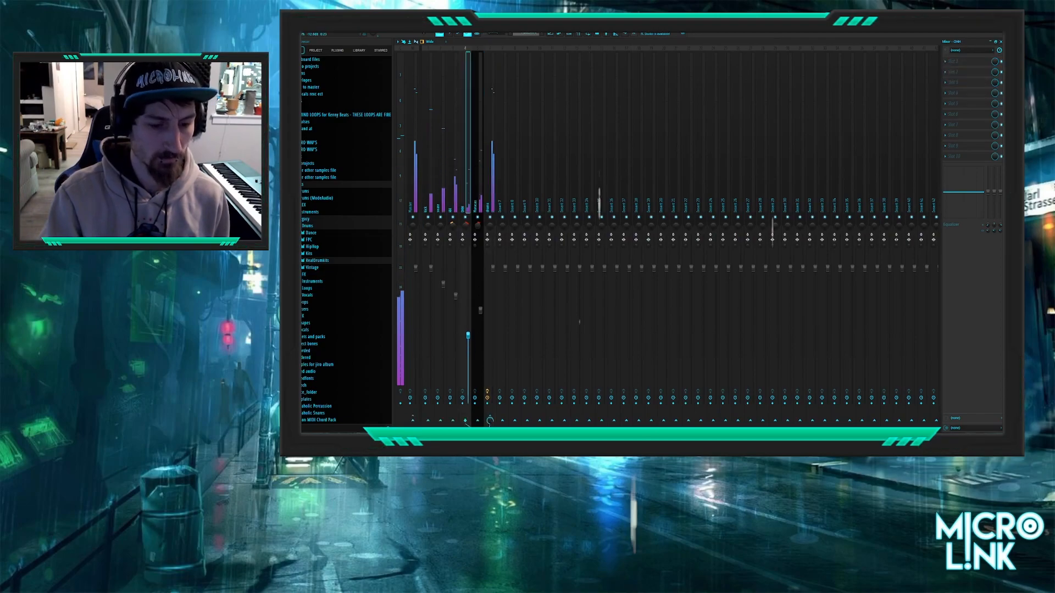
drag(469, 341, 468, 330)
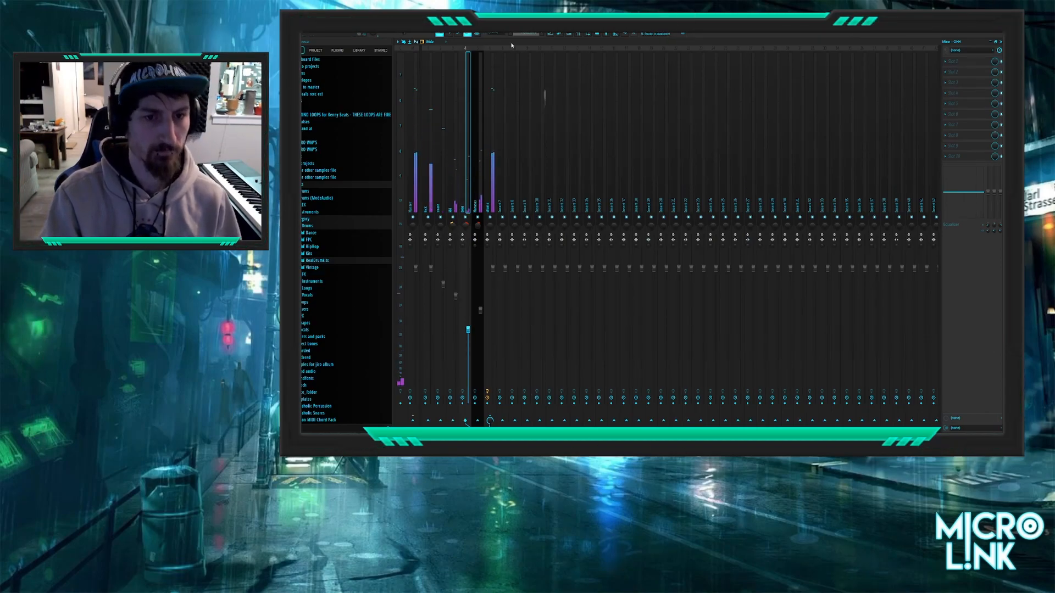
- Raise the faders of the third through sixth mixer tracks during playback, easing the fifth track back slightly after its raise
drag(444, 284, 443, 268)
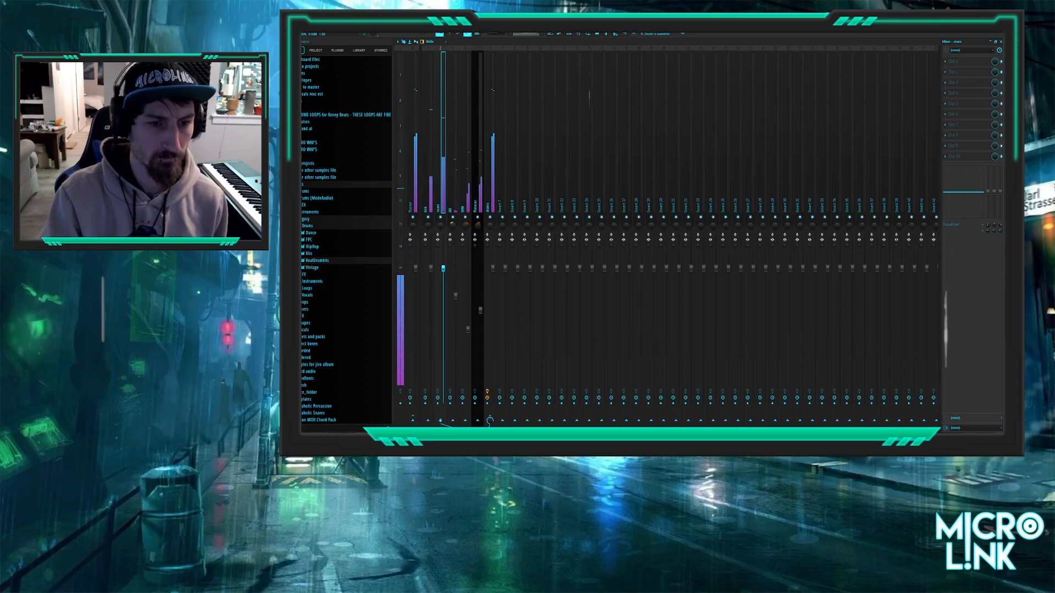
click(454, 295)
drag(457, 298, 457, 292)
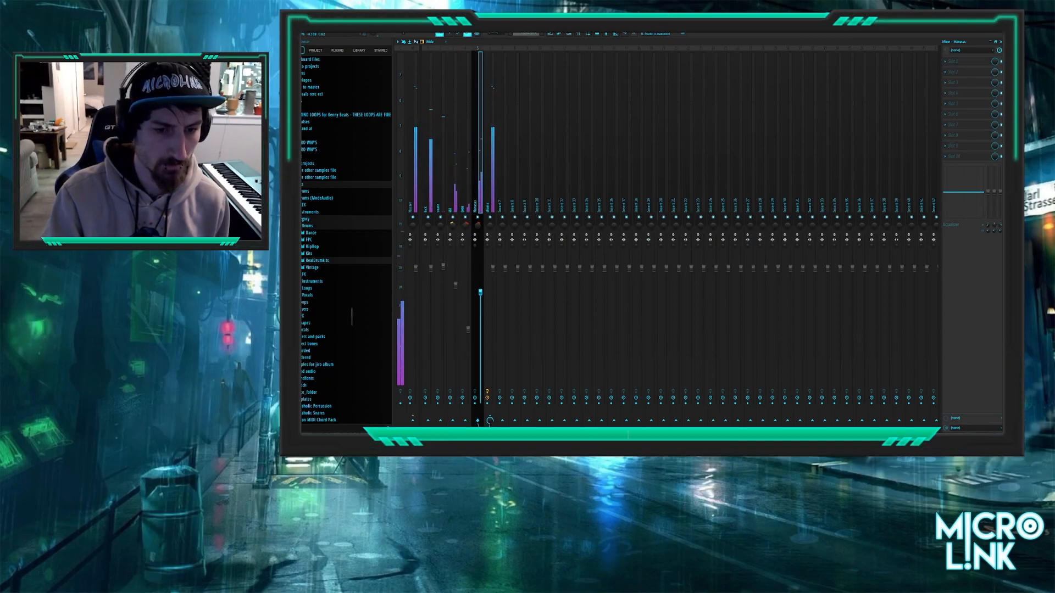
drag(481, 292, 480, 287)
drag(469, 330, 468, 312)
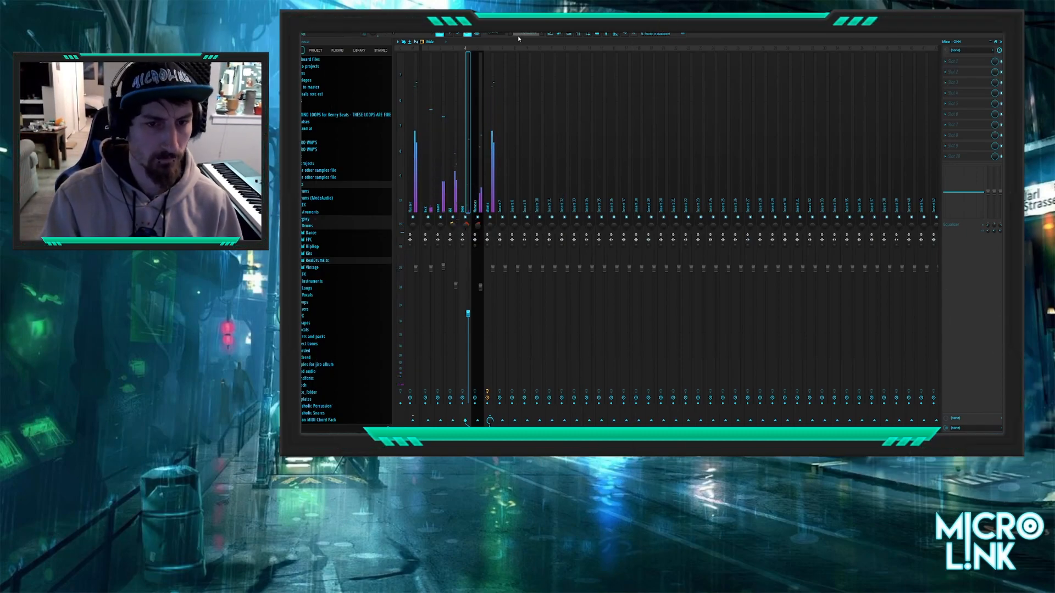
drag(468, 314, 468, 323)
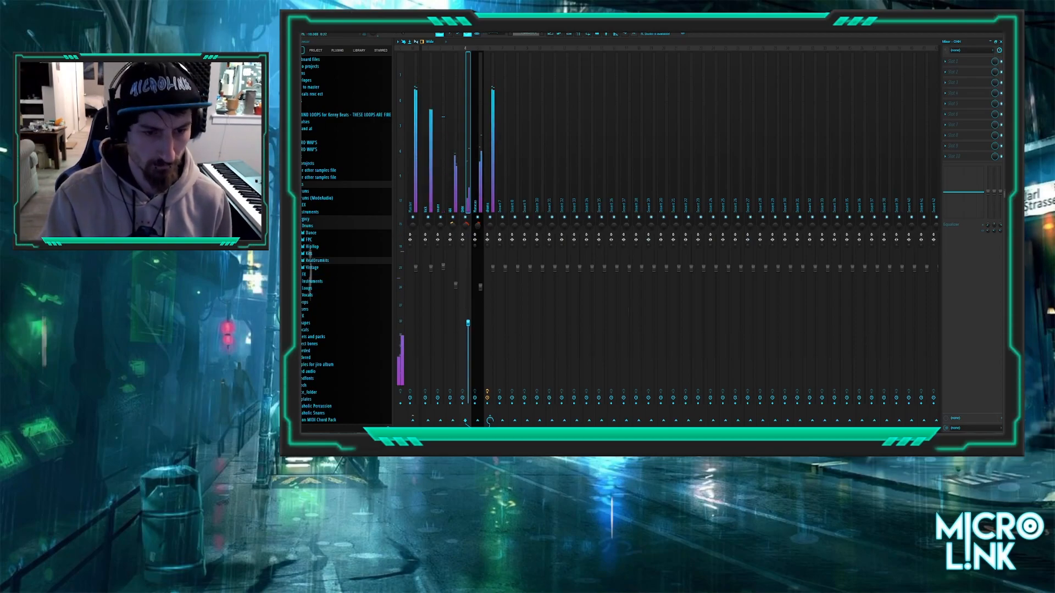
- Switch from the mixer to the playlist, show the channel rack and move it slightly up and to the right over the arrangement
click(545, 35)
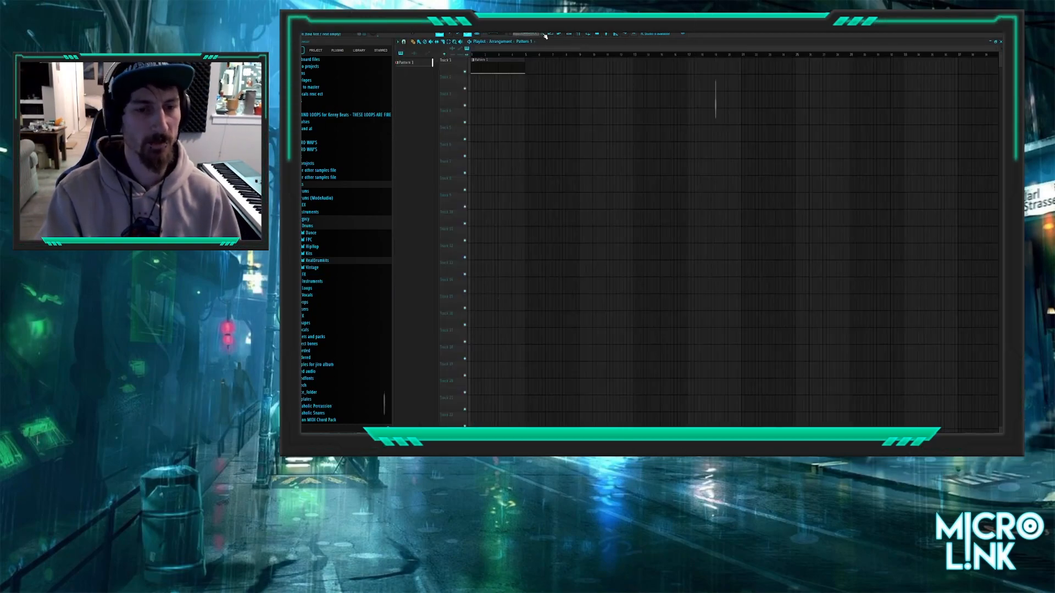
click(572, 34)
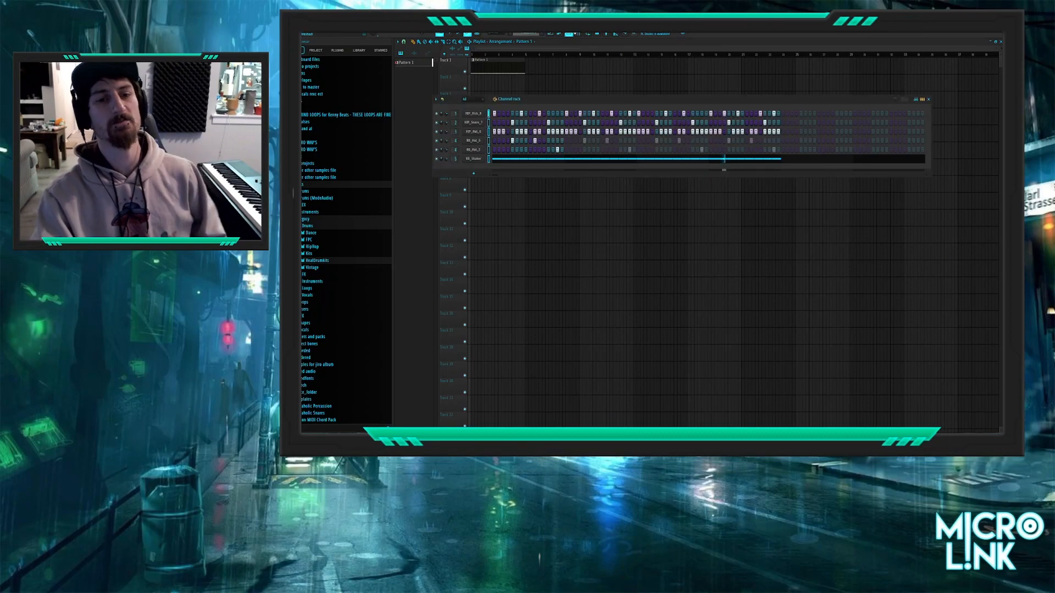
click(573, 34)
click(573, 34)
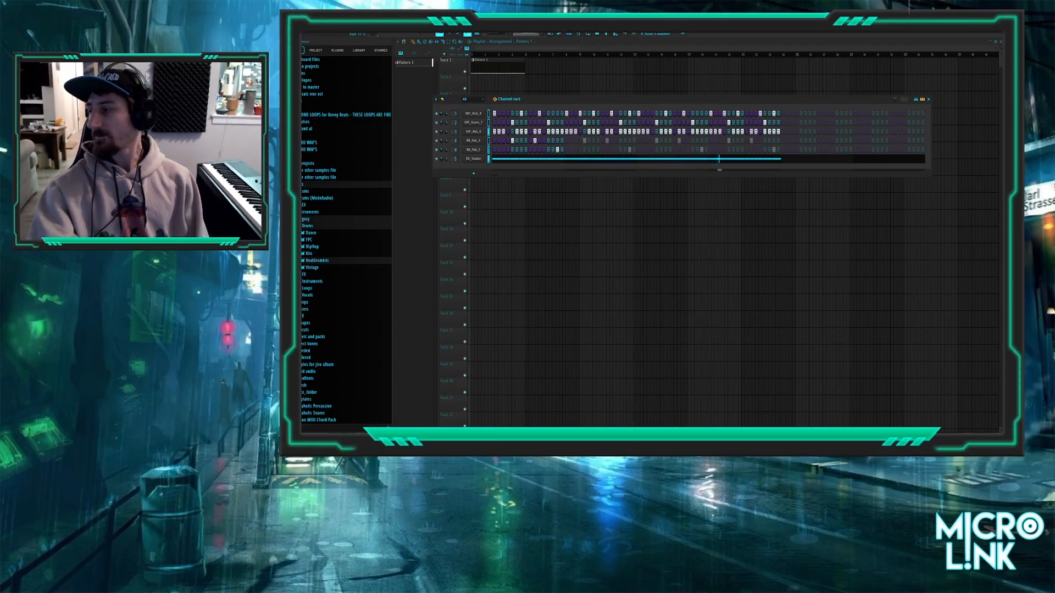
drag(640, 97, 685, 82)
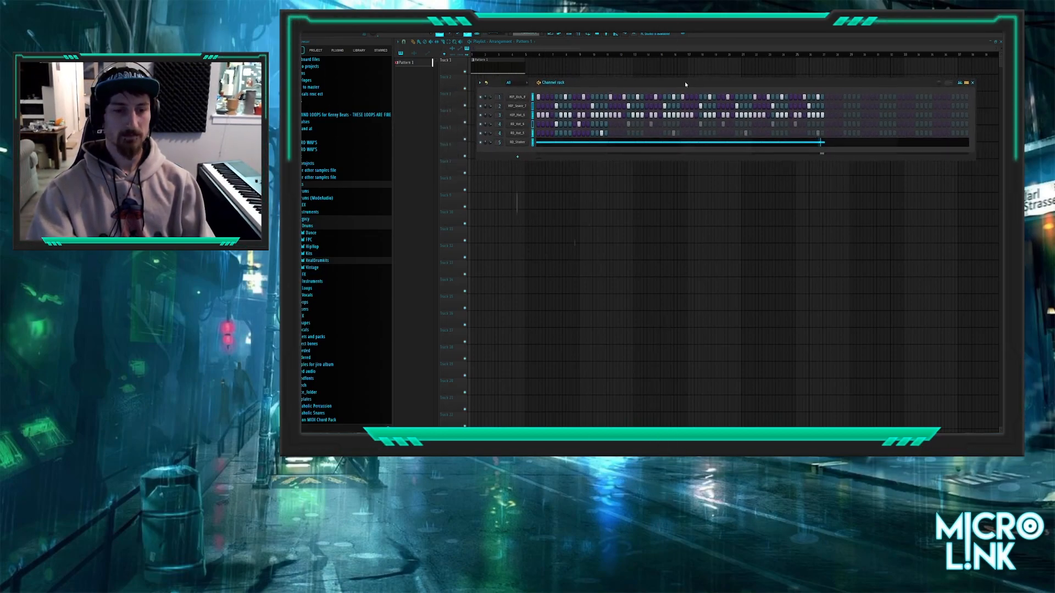